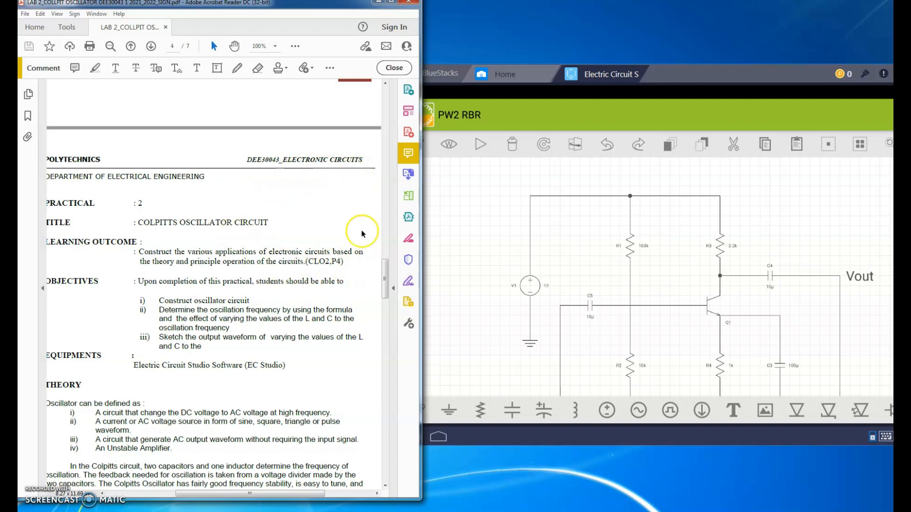
Step: Examine the Colpitts oscillator diagram in the lab sheet's procedure and compare it with the PW2 RBR schematic placed beside it
drag(385, 277, 385, 342)
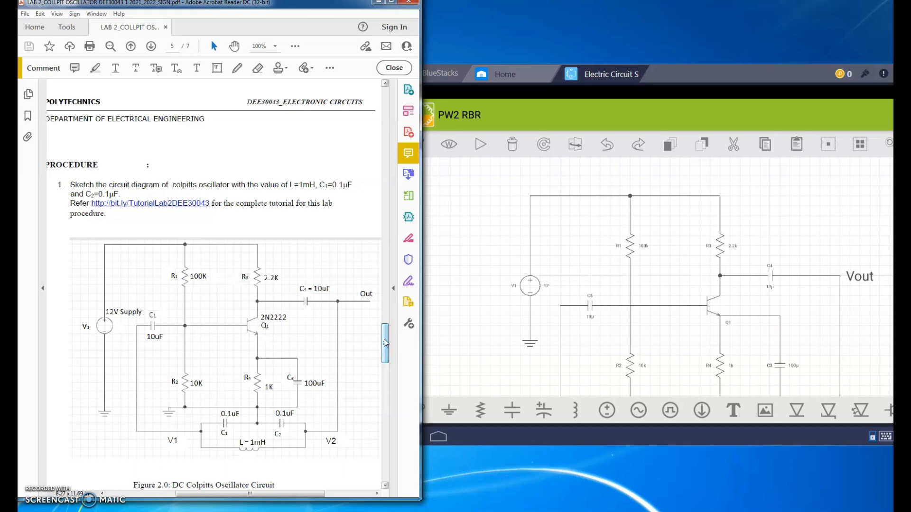
click(695, 75)
click(588, 299)
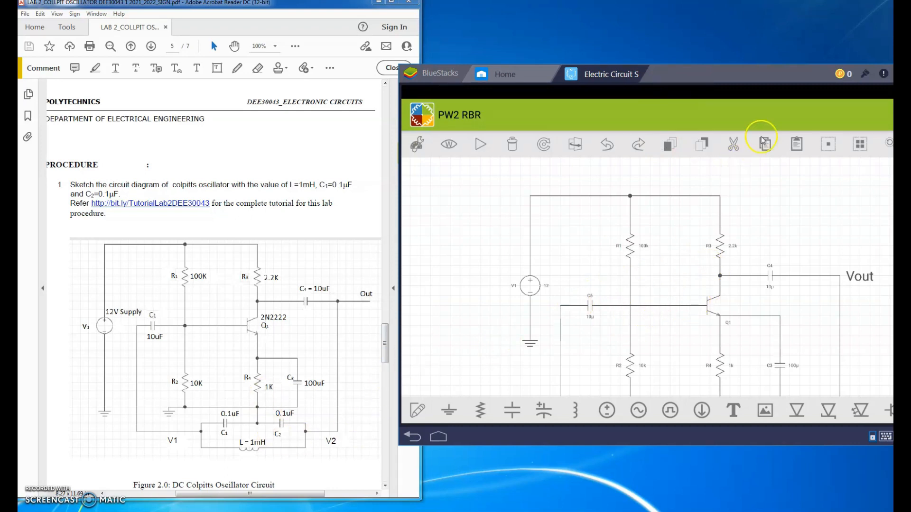
click(313, 498)
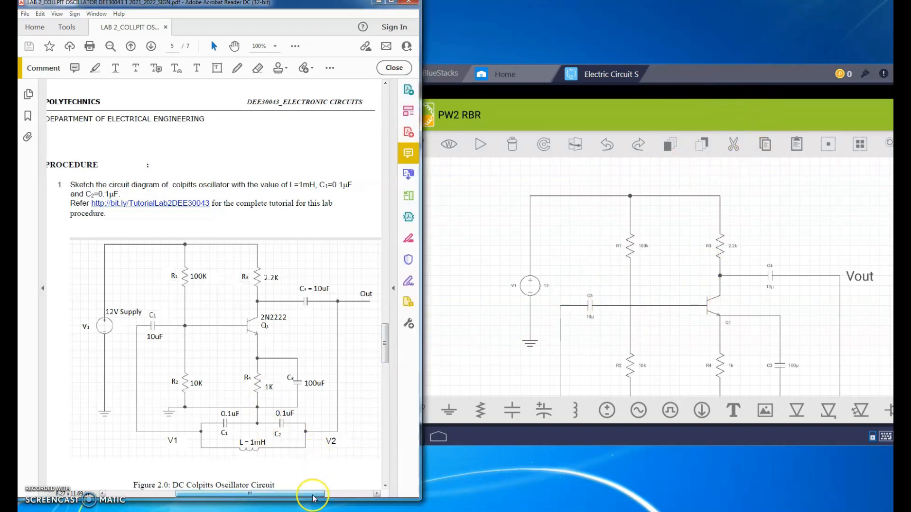
drag(314, 497, 325, 498)
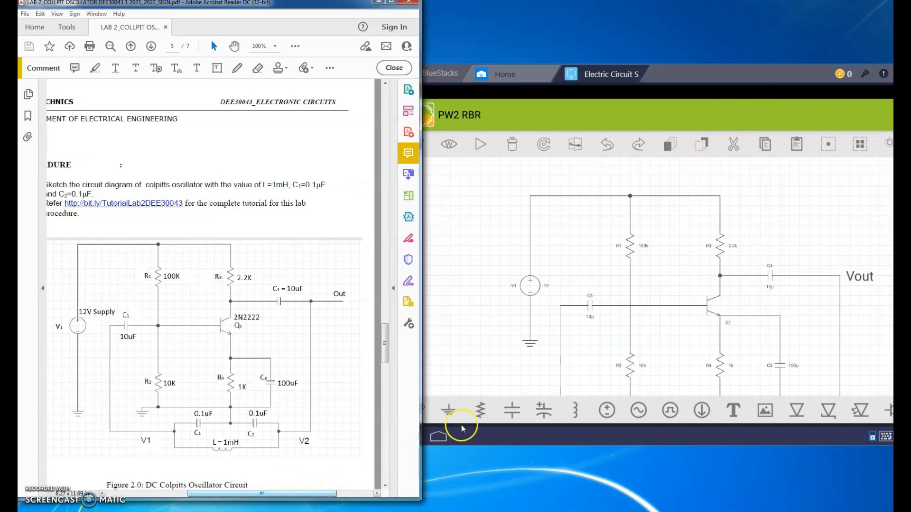
drag(798, 75, 743, 75)
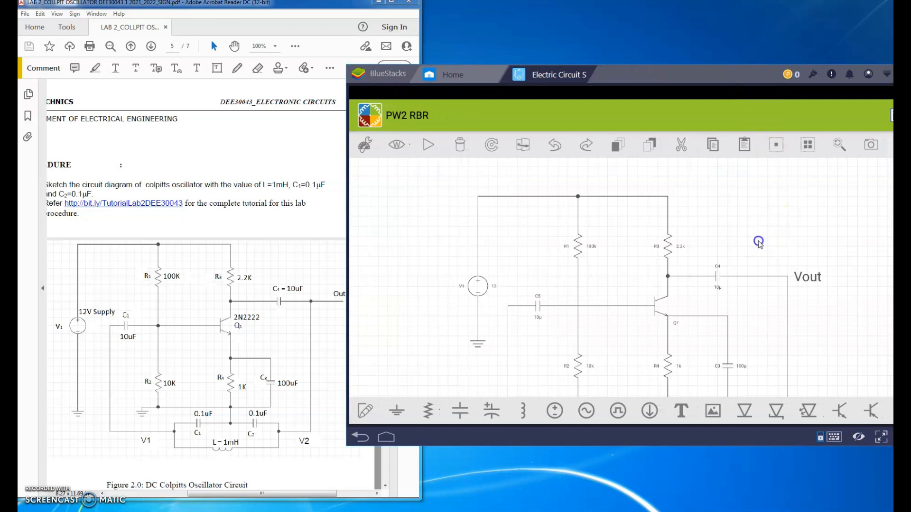
scroll(760, 245, down, 3)
drag(798, 290, 772, 312)
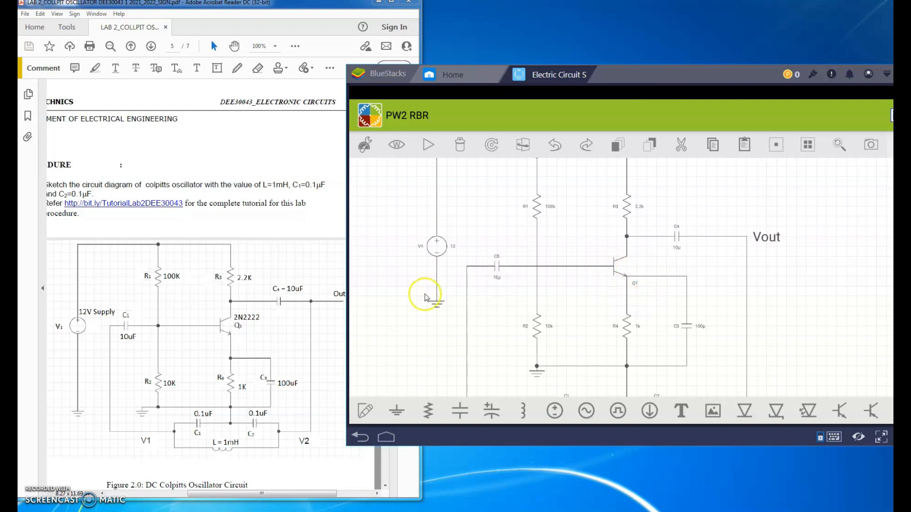
scroll(472, 248, up, 3)
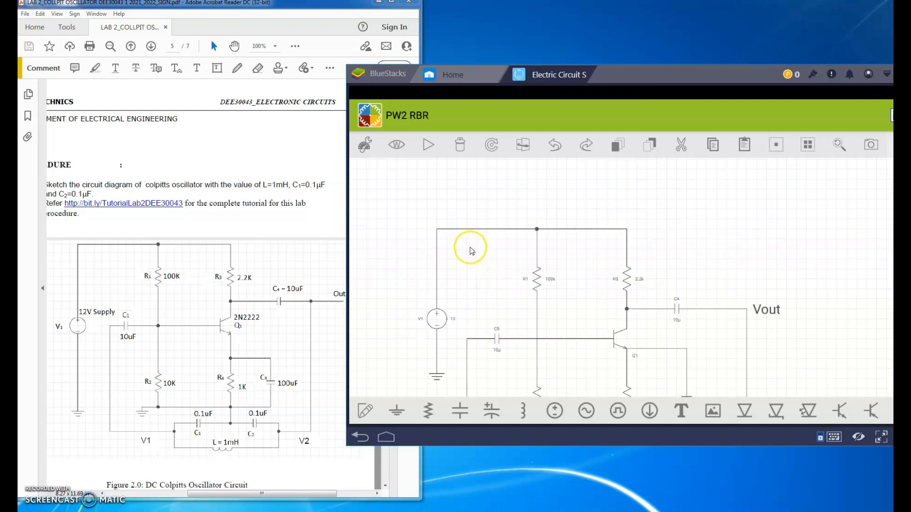
Step: Set the voltage of the DC supply V1 to 12 V
click(439, 320)
click(365, 148)
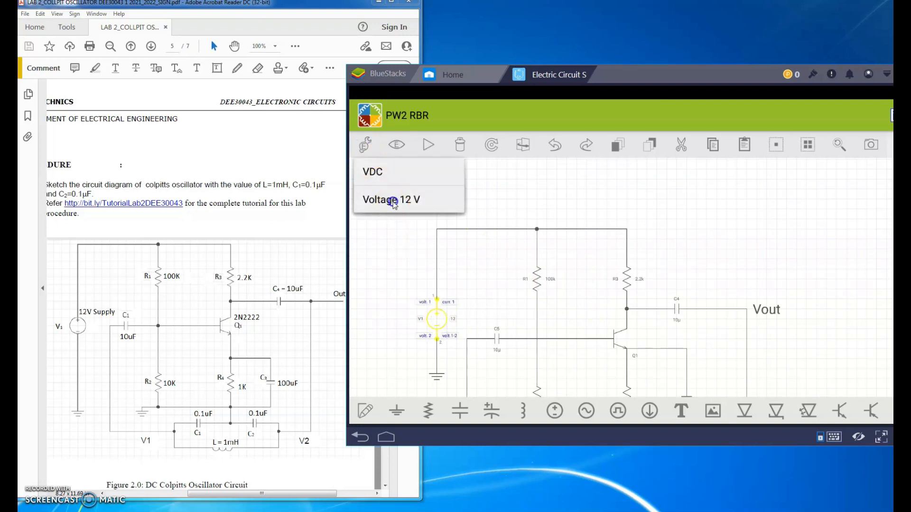
click(391, 200)
click(473, 172)
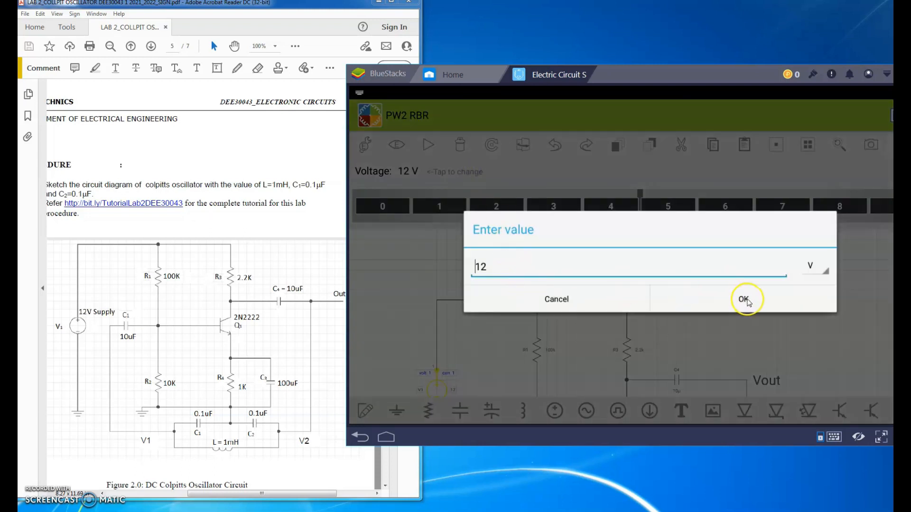
click(744, 300)
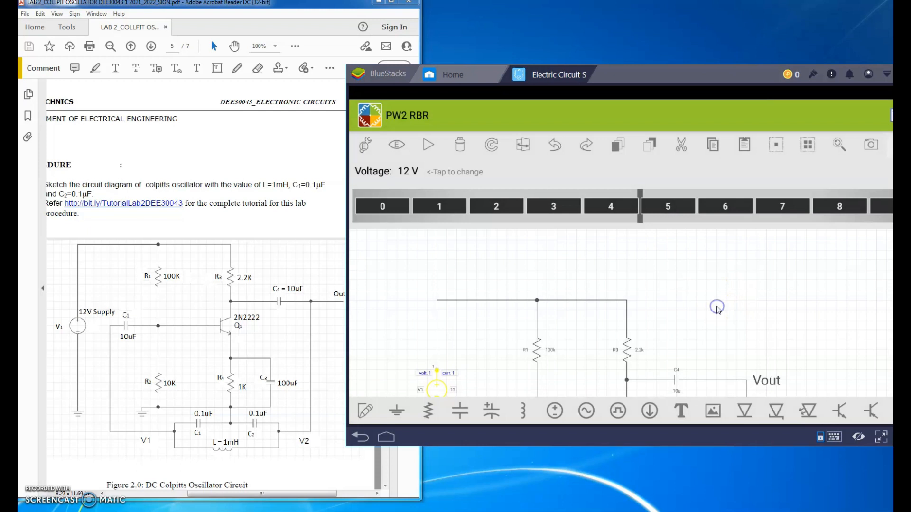
Step: Assign the 2N2222 system model to the NPN transistor Q1
scroll(717, 307, down, 3)
click(622, 271)
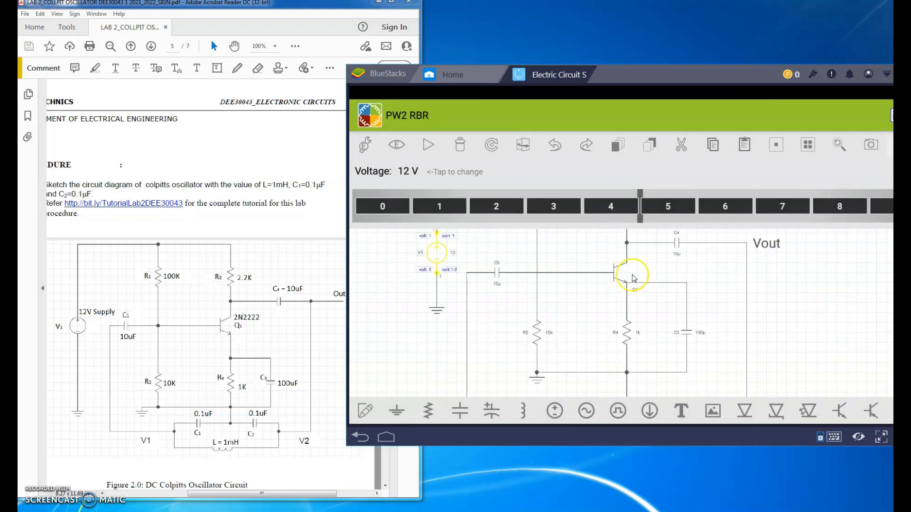
click(520, 252)
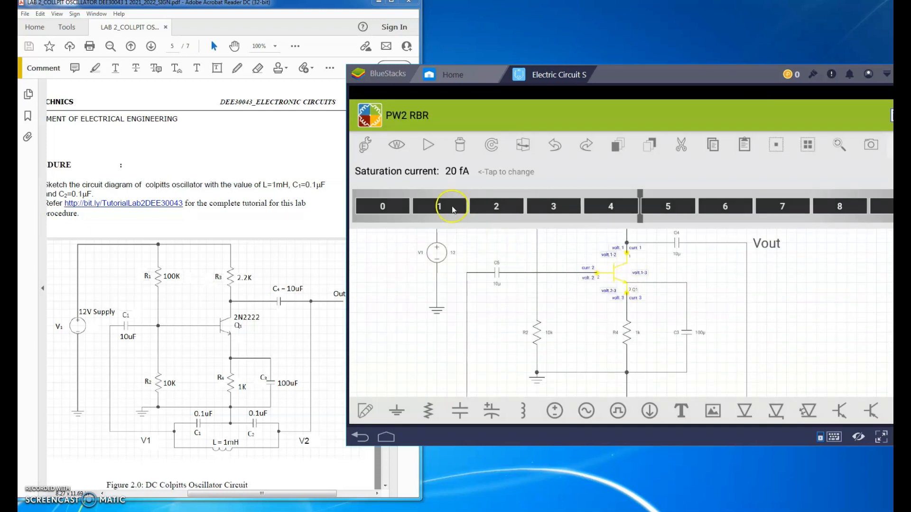
click(363, 145)
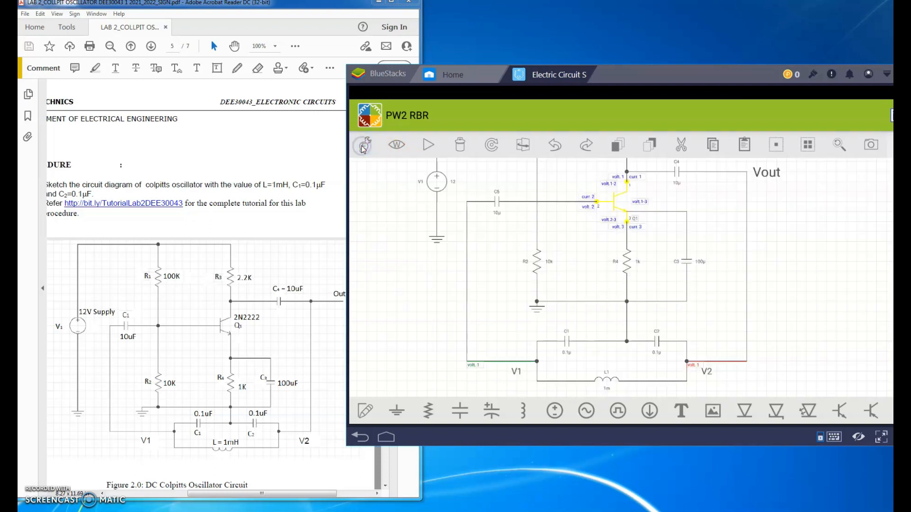
click(363, 147)
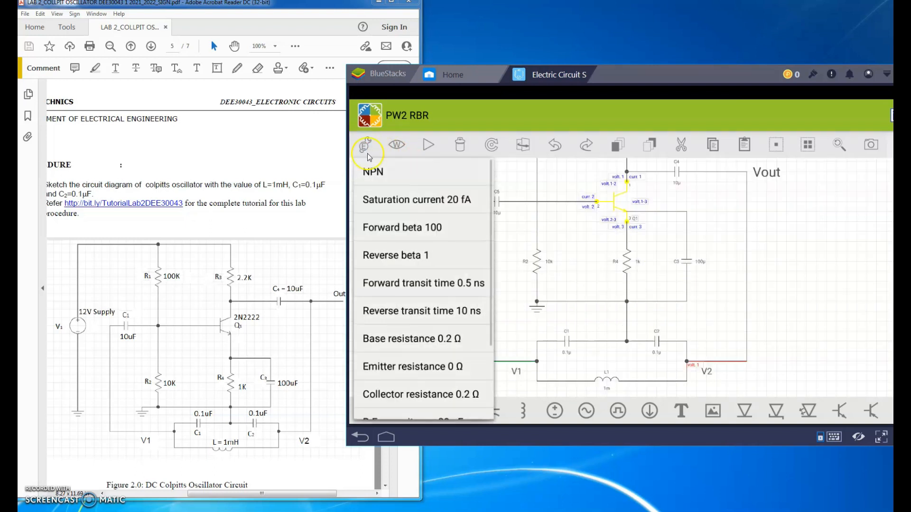
scroll(402, 354, down, 3)
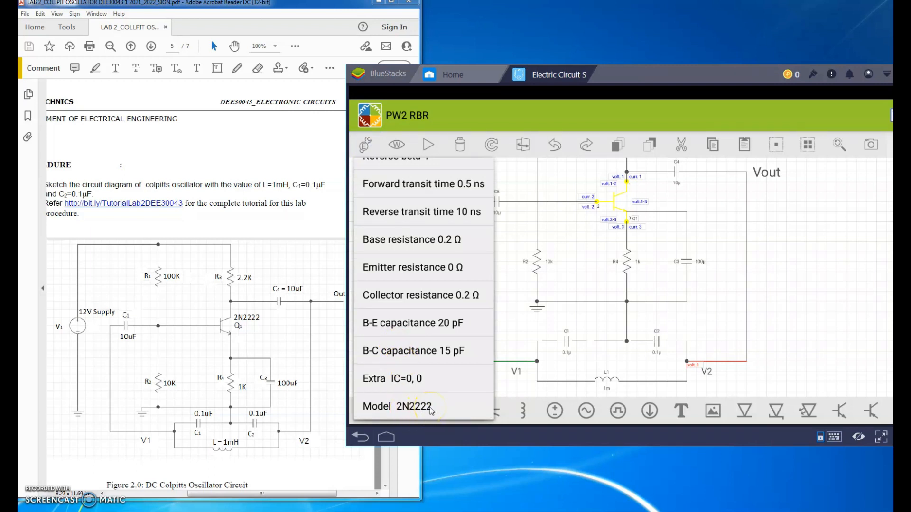
click(389, 408)
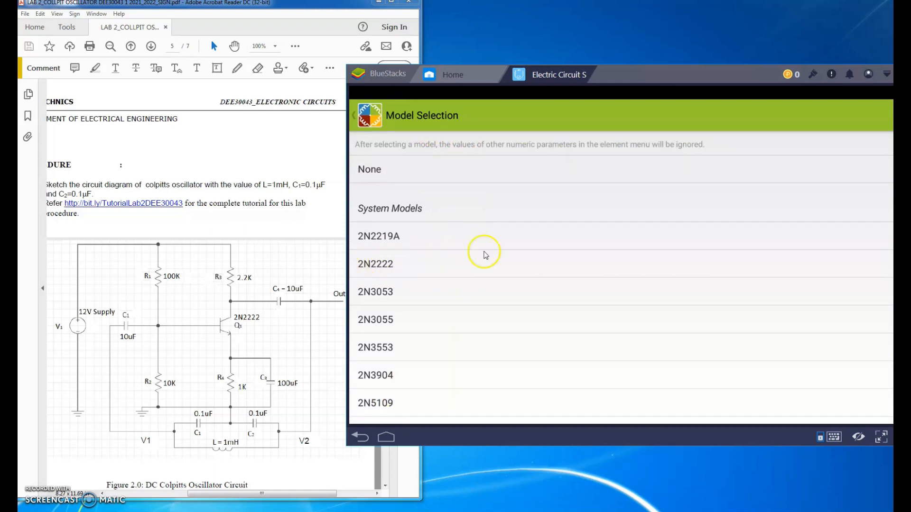
scroll(509, 238, down, 10)
scroll(509, 239, up, 10)
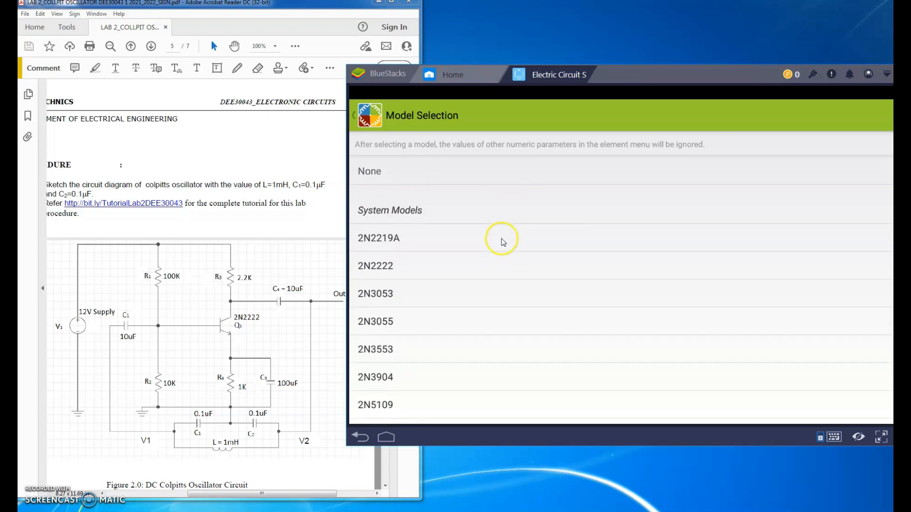
click(374, 267)
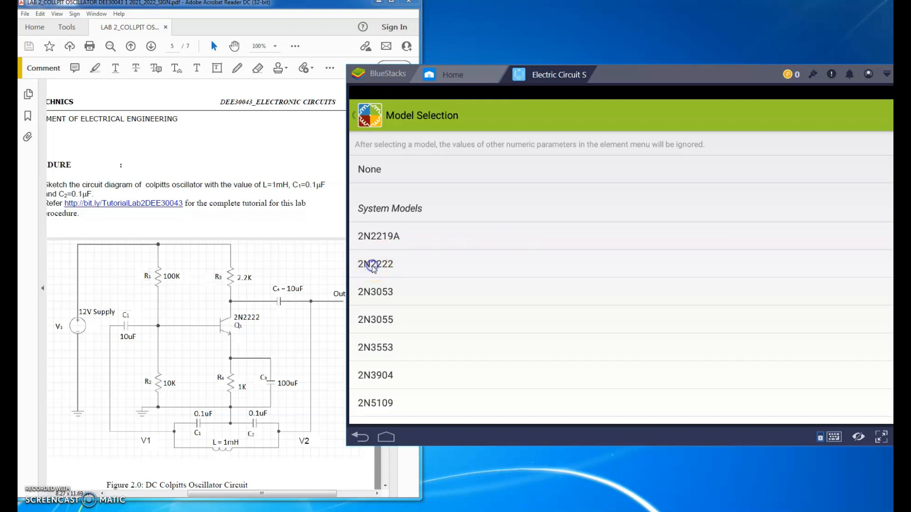
click(372, 266)
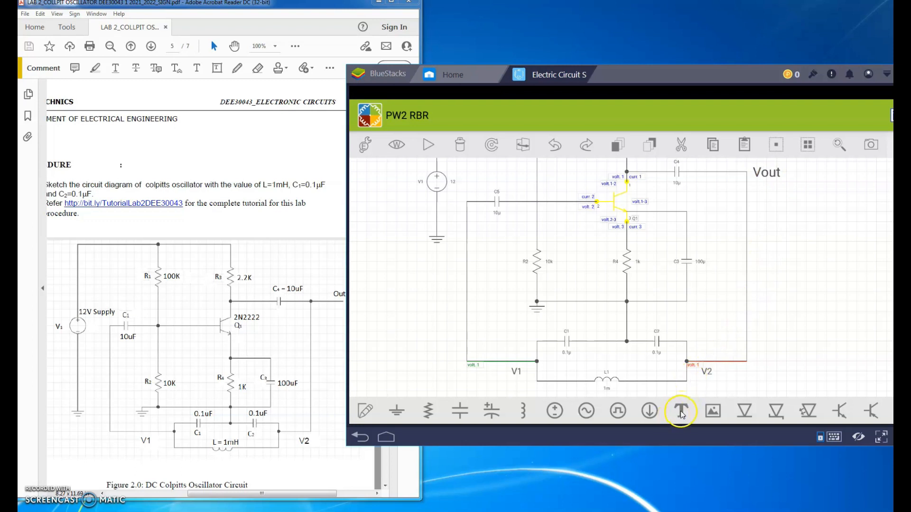
Step: Place a text label in the empty area beside the output wire and set its text to Vout
drag(681, 413, 786, 287)
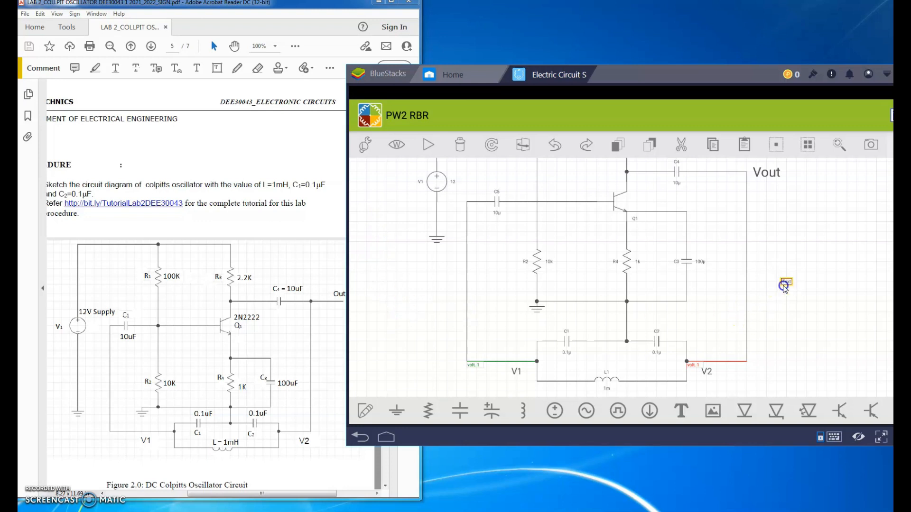
click(364, 146)
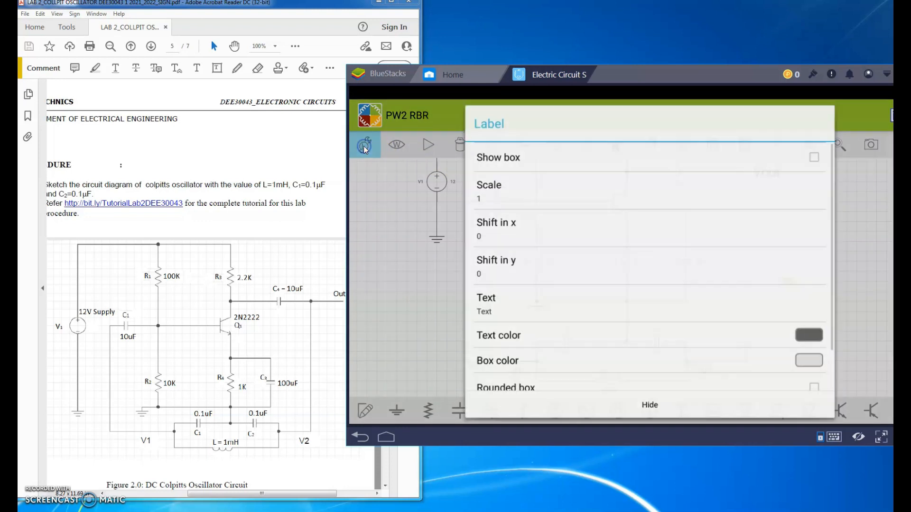
click(493, 311)
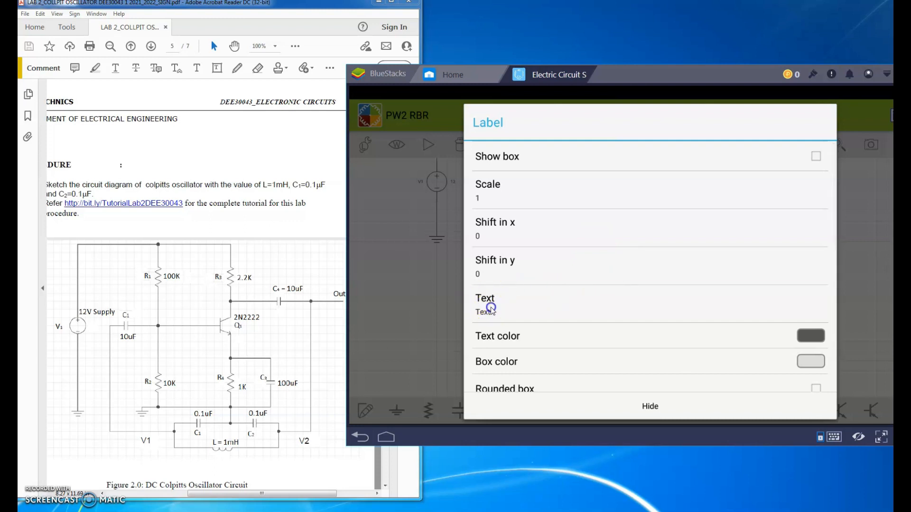
click(501, 267)
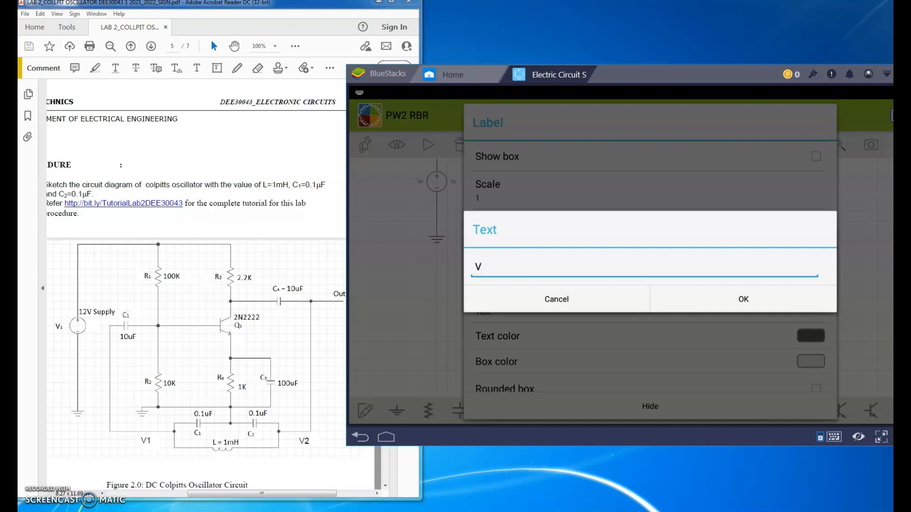
click(742, 300)
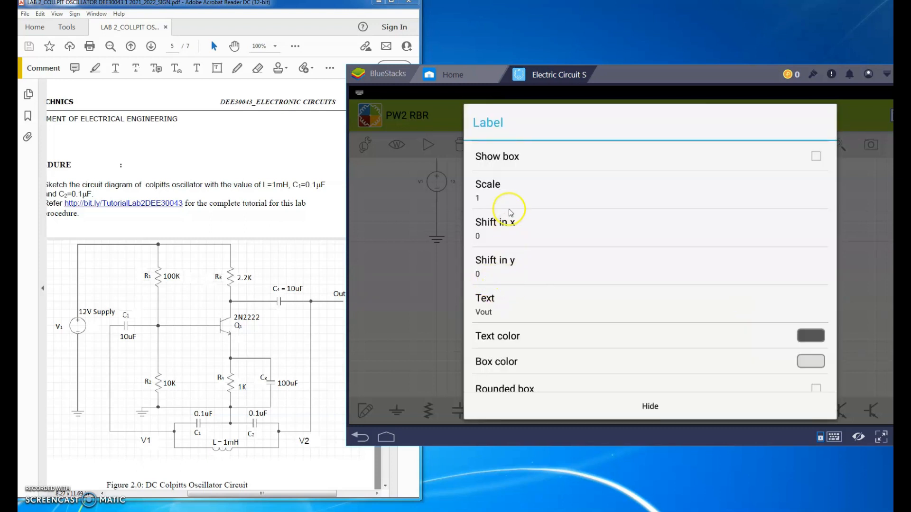
Step: Set the new Vout label's scale to 2 and close its properties
click(503, 192)
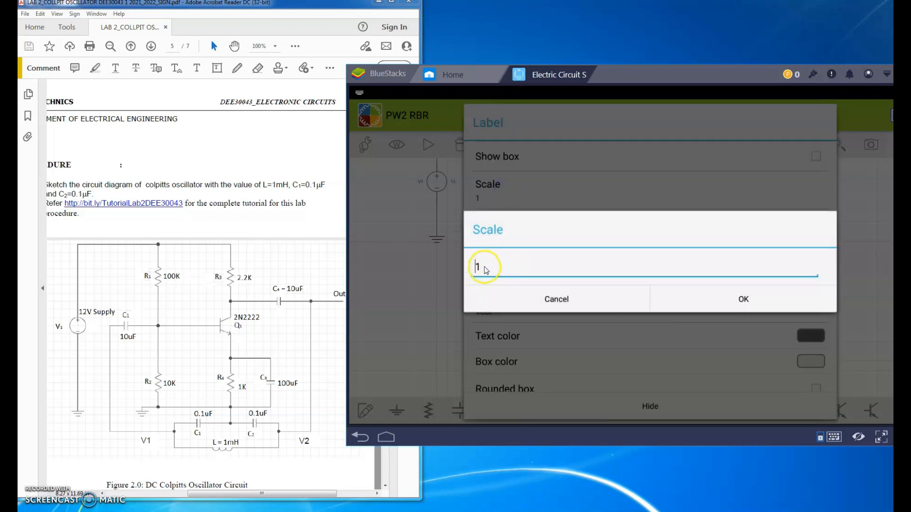
click(484, 267)
click(742, 304)
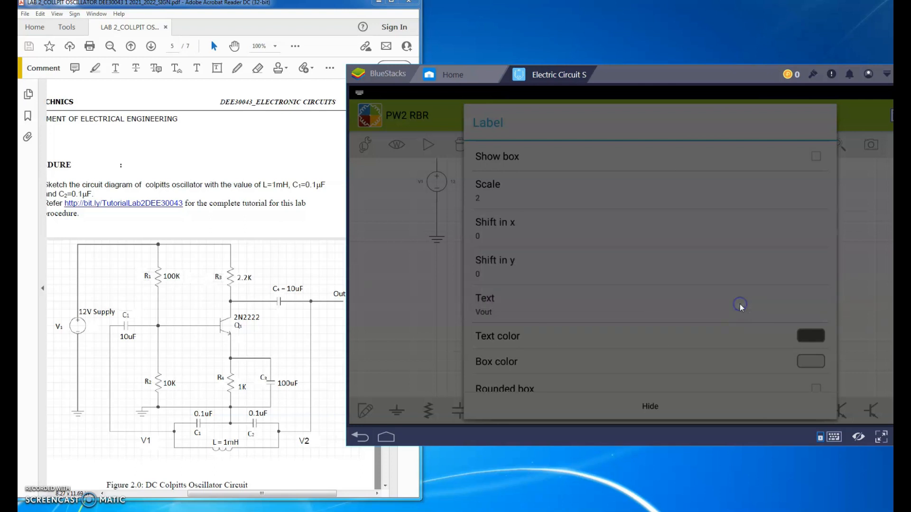
click(659, 406)
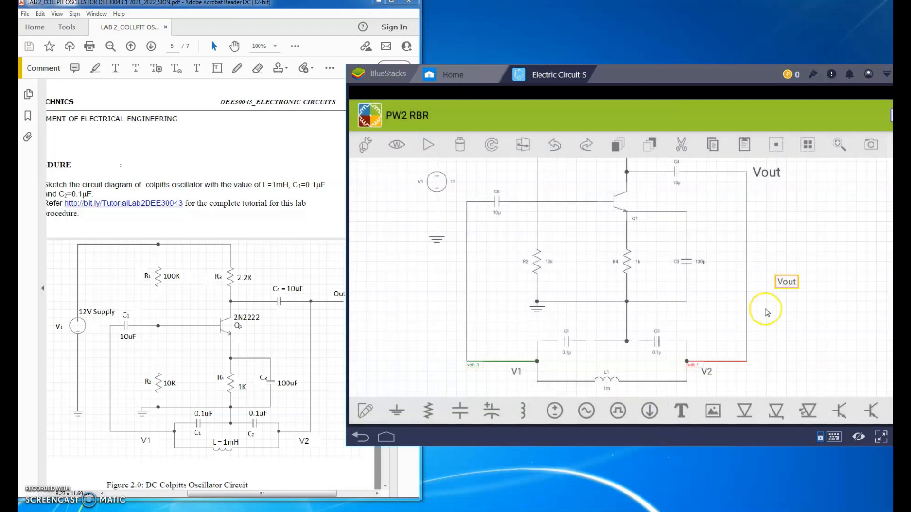
click(789, 282)
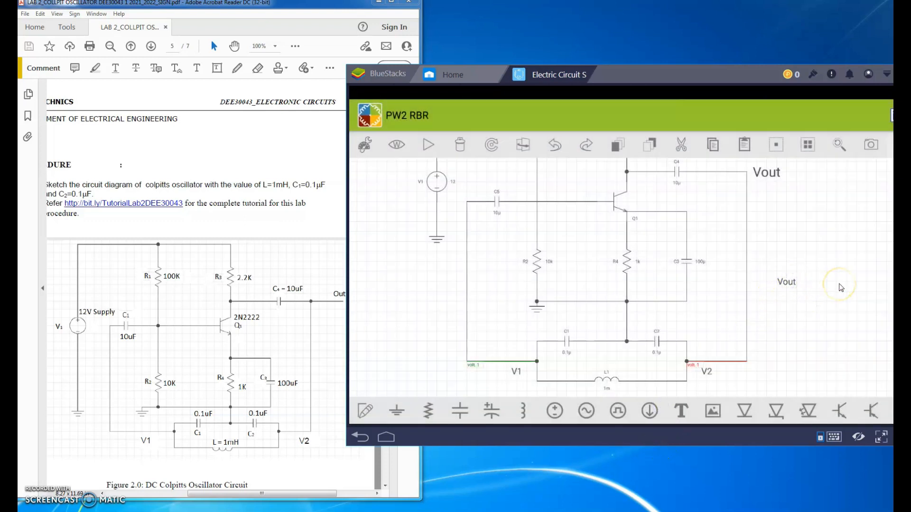
Step: Delete the original large Vout label and move the new Vout label into its place beside the C4 output wire
click(768, 173)
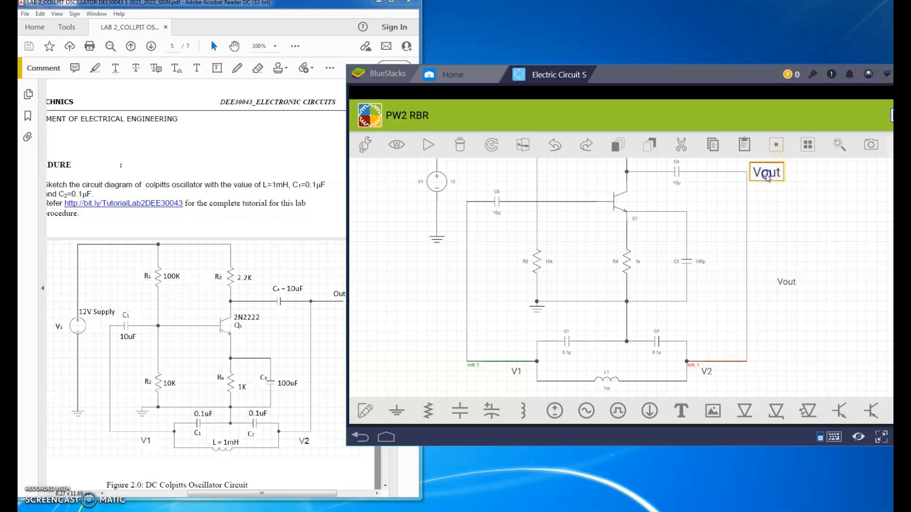
click(460, 146)
drag(783, 283, 762, 186)
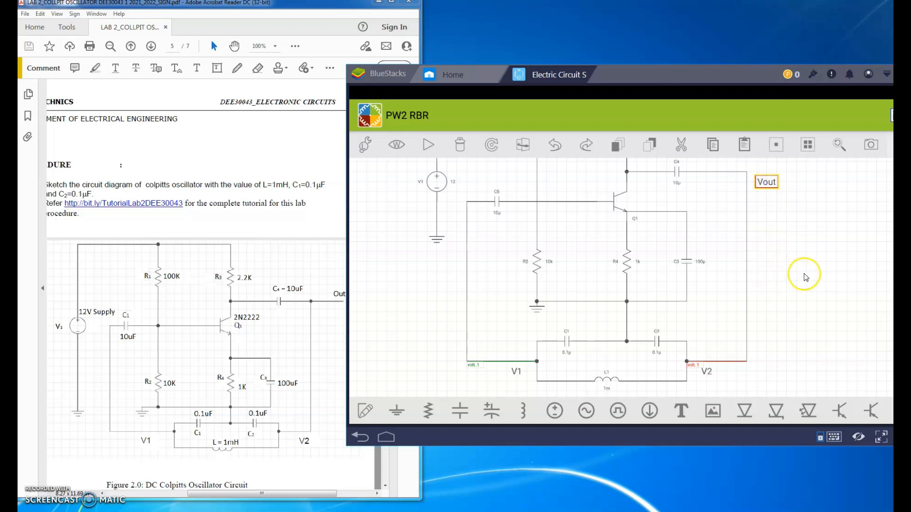
Step: Check the Show value, Show graph and Show plot options for the pin 1 voltage of the wire at V1
click(476, 365)
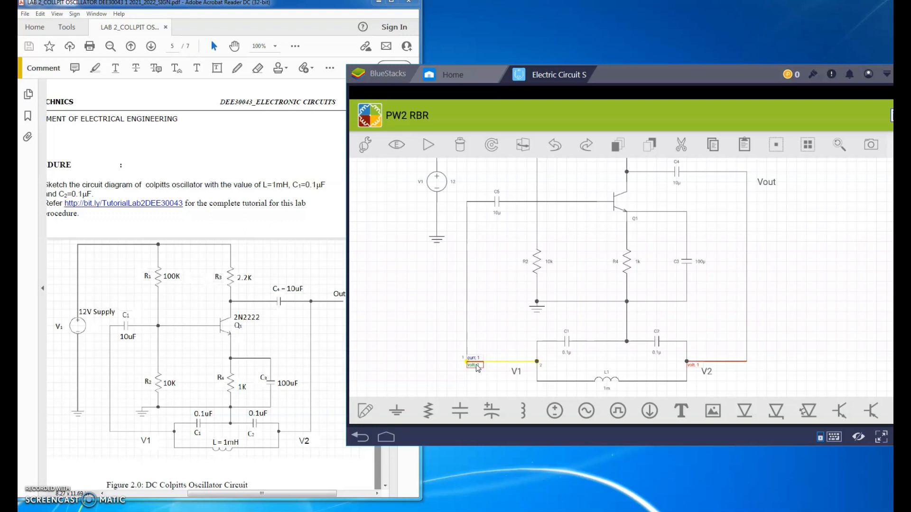
click(476, 367)
click(476, 367)
click(364, 147)
click(364, 147)
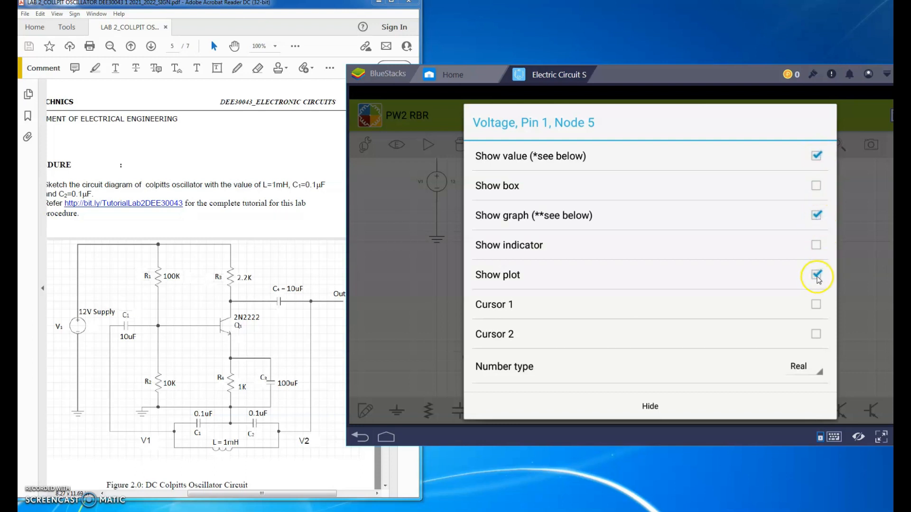
click(646, 408)
Step: Enable Cursor 2 for the pin 1 voltage of the wire at V2
click(692, 366)
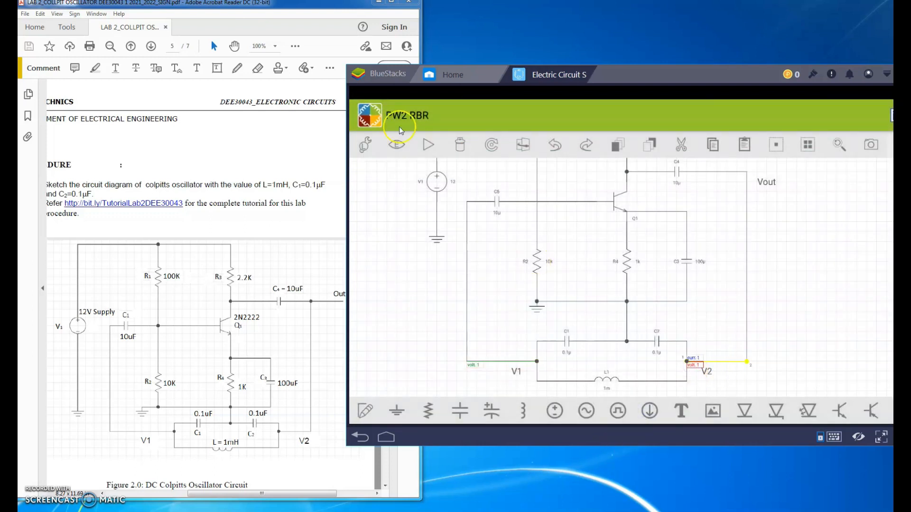
click(364, 148)
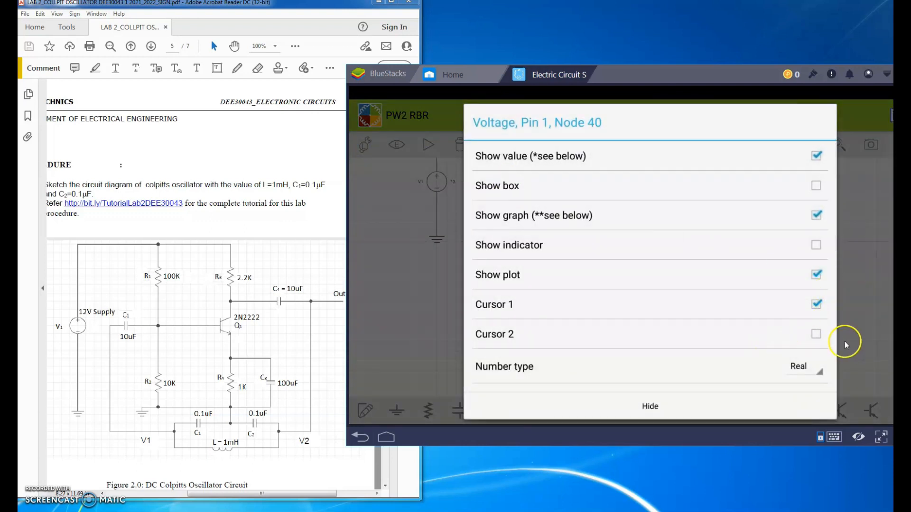
click(817, 336)
click(650, 409)
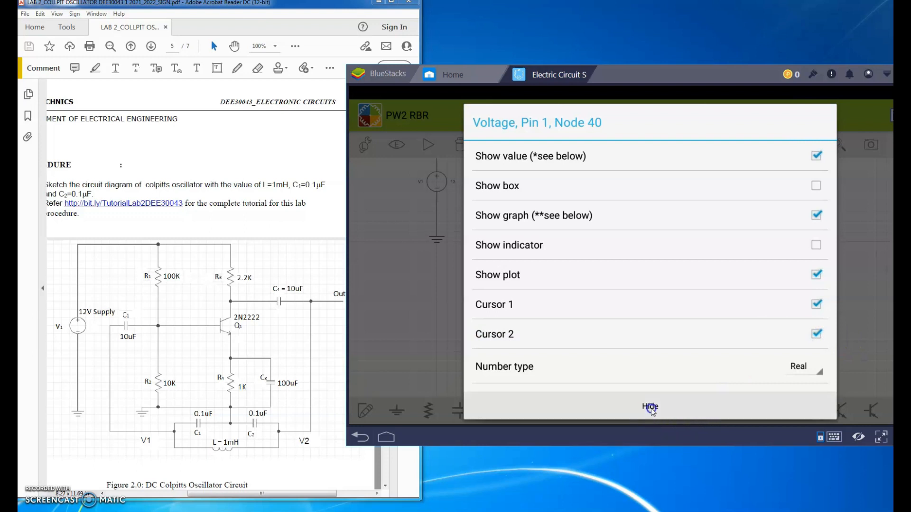
Step: Enable Cursor 1 and Cursor 2 for the pin 1 voltage of the wire at V1
click(468, 362)
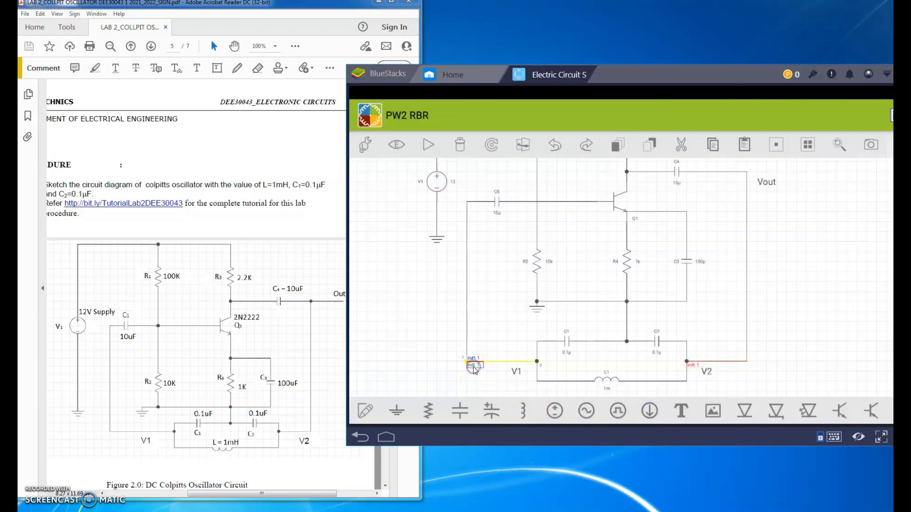
click(362, 144)
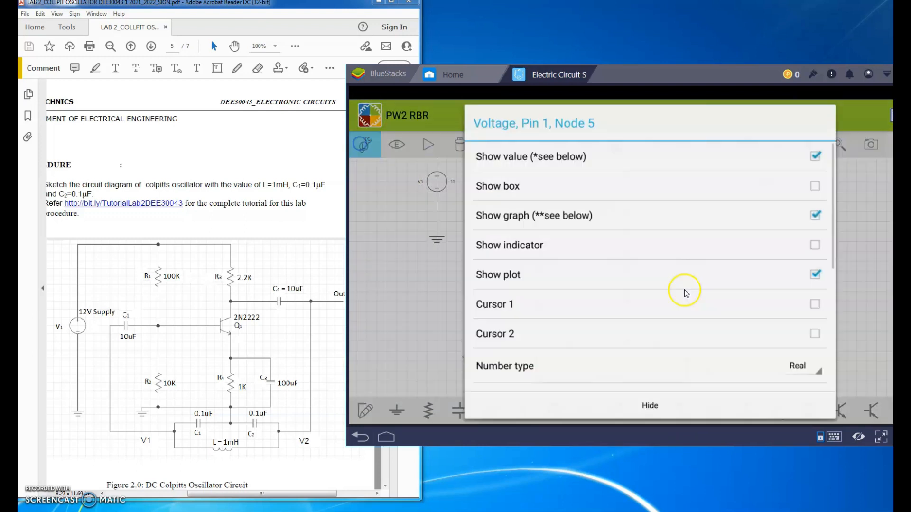
click(816, 304)
click(817, 333)
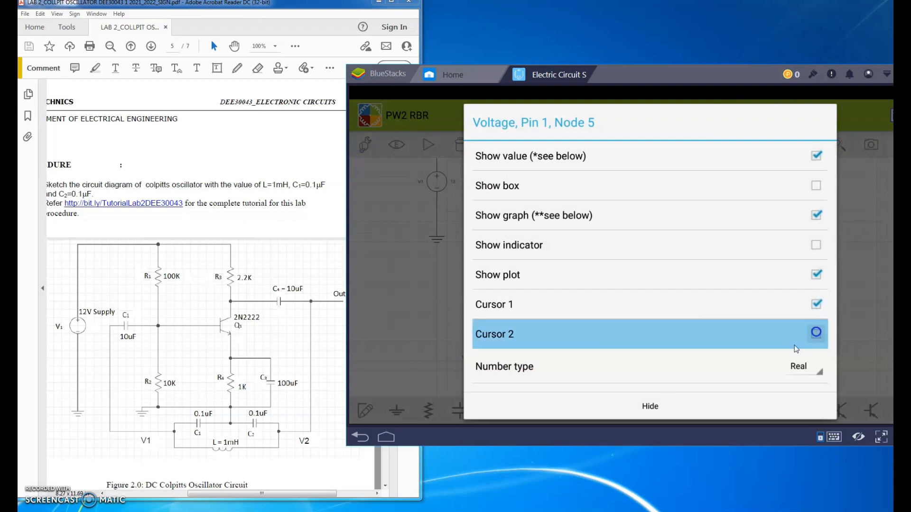
click(650, 407)
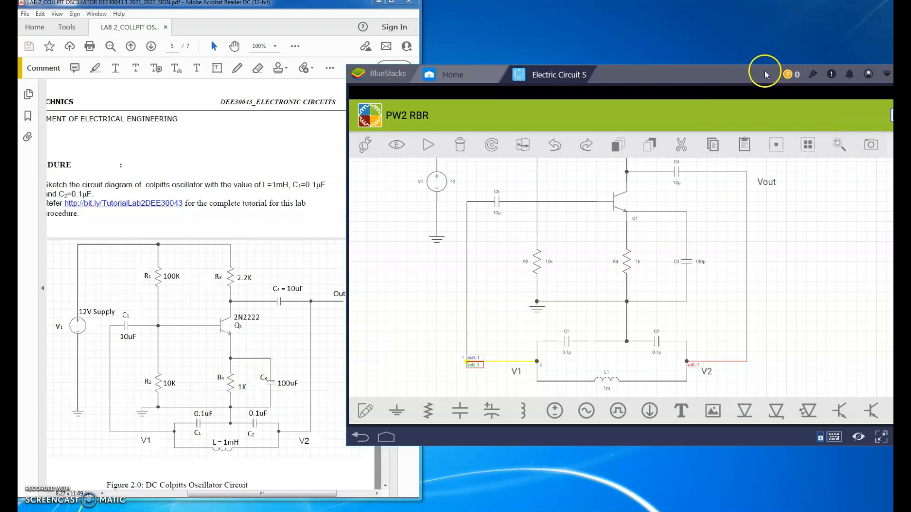
Step: Maximize the circuit simulator's window to fill the screen
drag(797, 76, 706, 75)
click(834, 73)
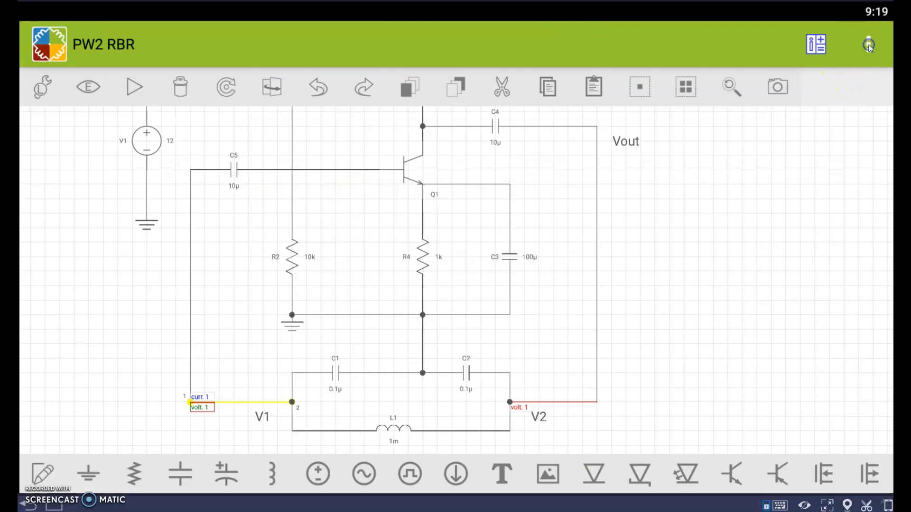
click(869, 45)
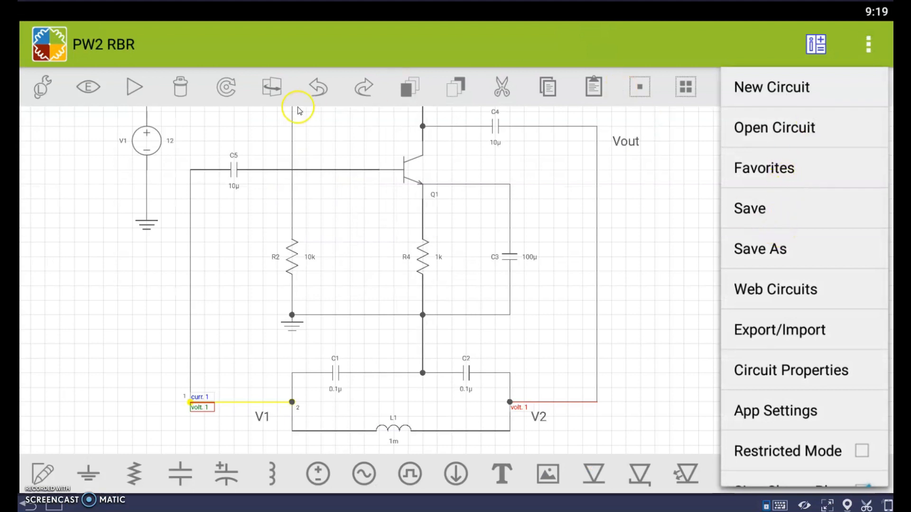
click(134, 88)
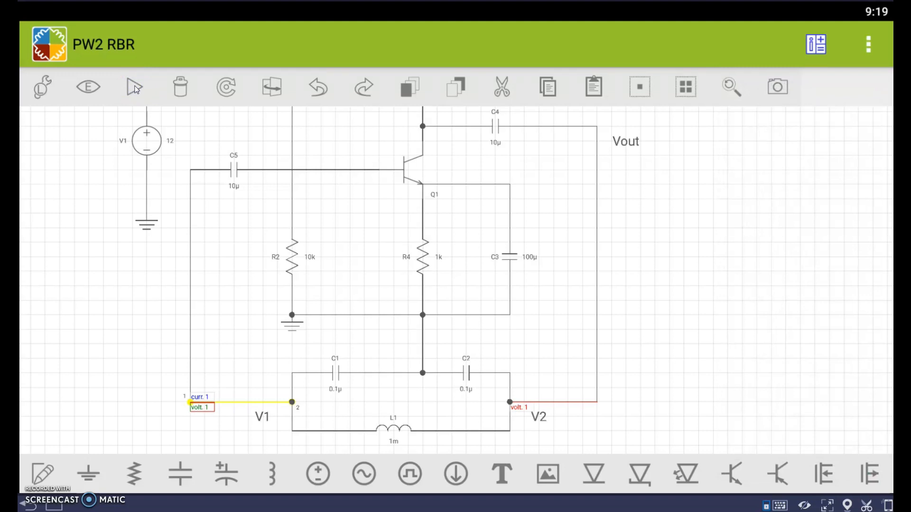
Step: Run the simulation to view the V1 and V2 node voltages, and stop it
click(135, 87)
click(150, 128)
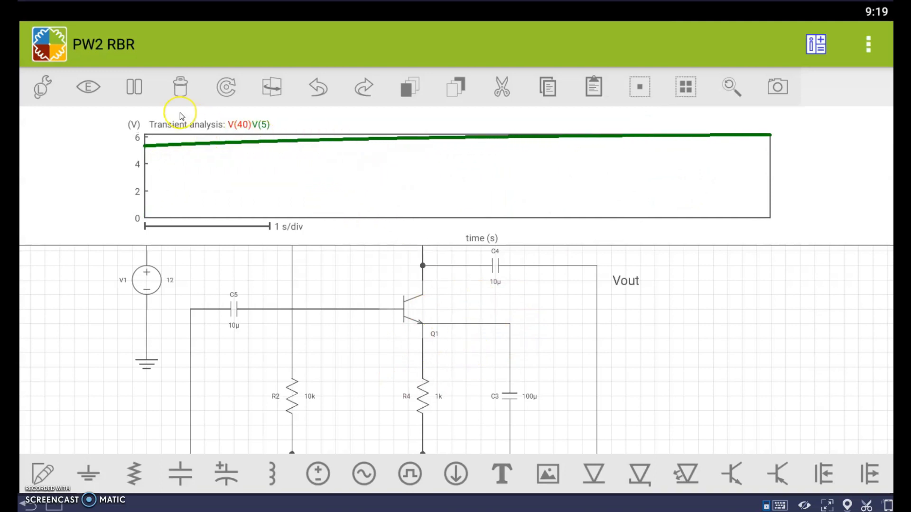
click(135, 87)
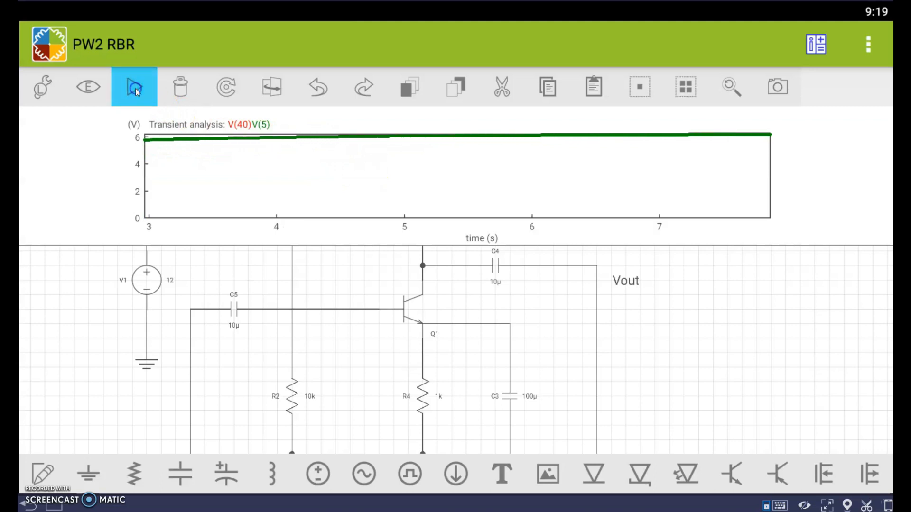
Step: Set the transient analysis stop time to 0.3 ms in the circuit properties
click(870, 47)
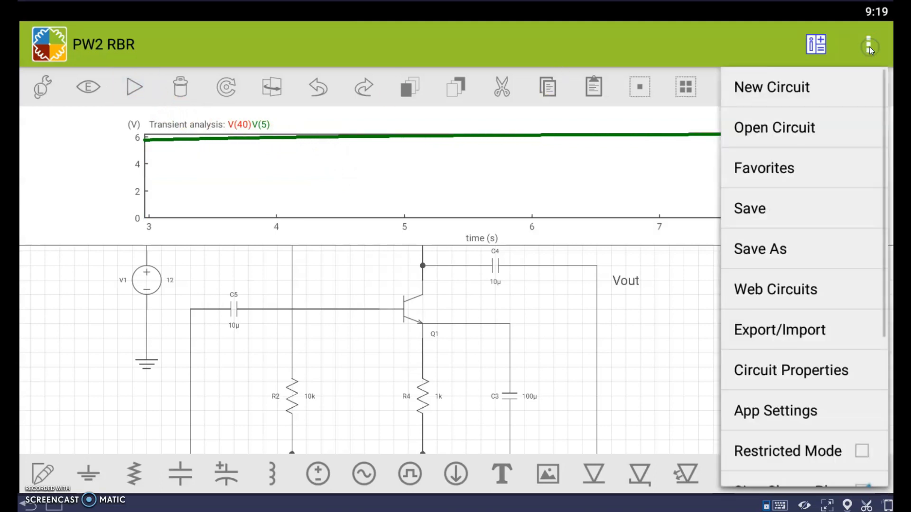
click(793, 369)
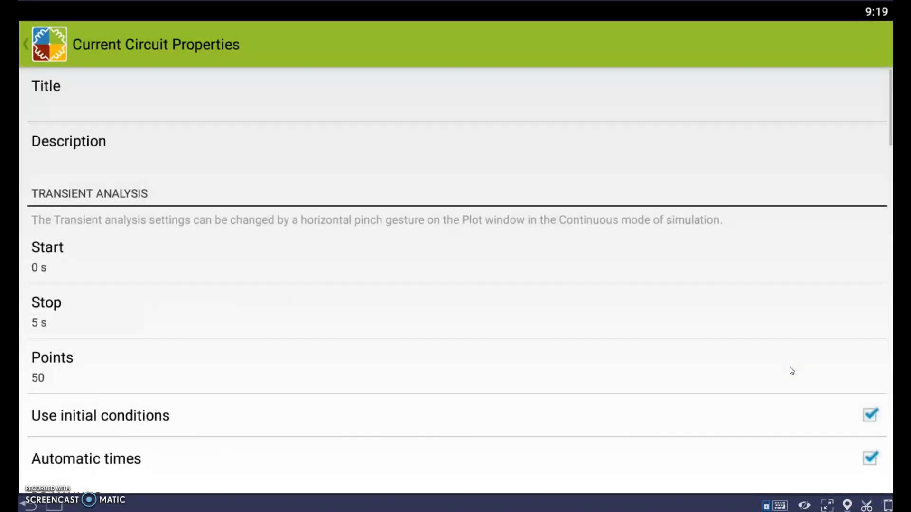
click(42, 316)
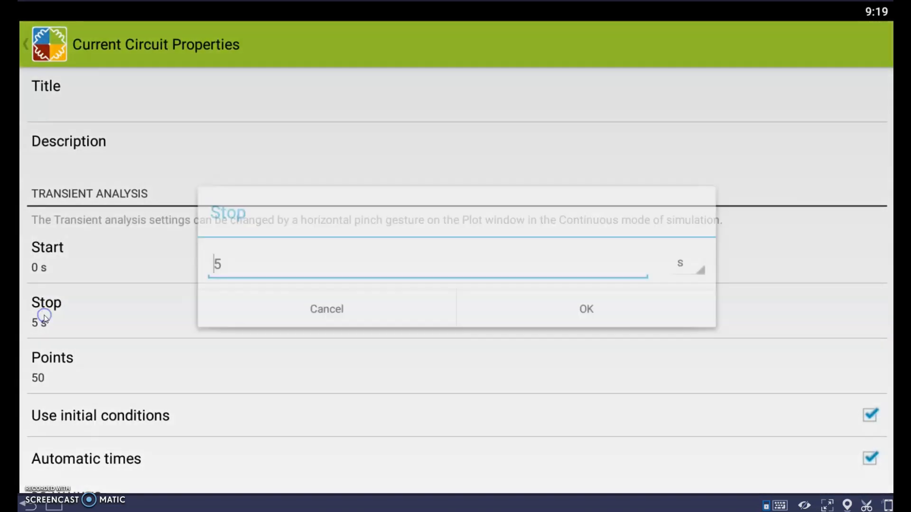
click(224, 269)
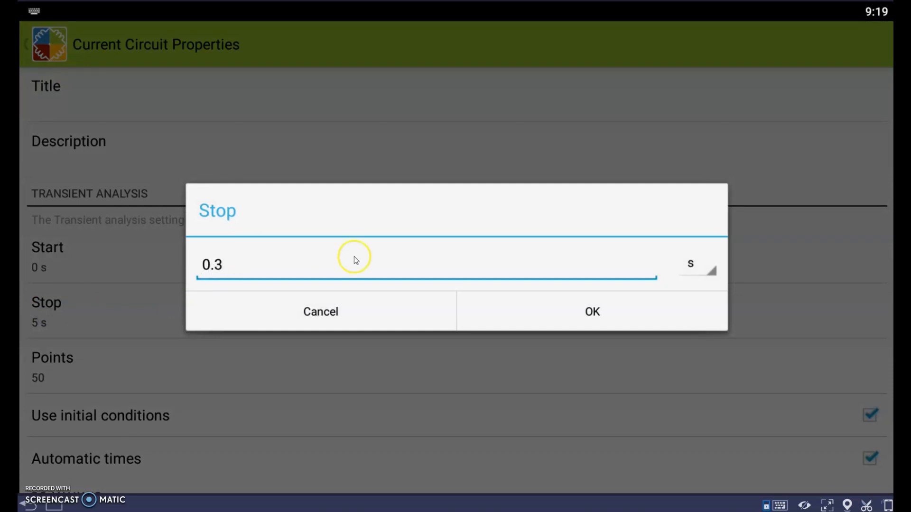
click(712, 272)
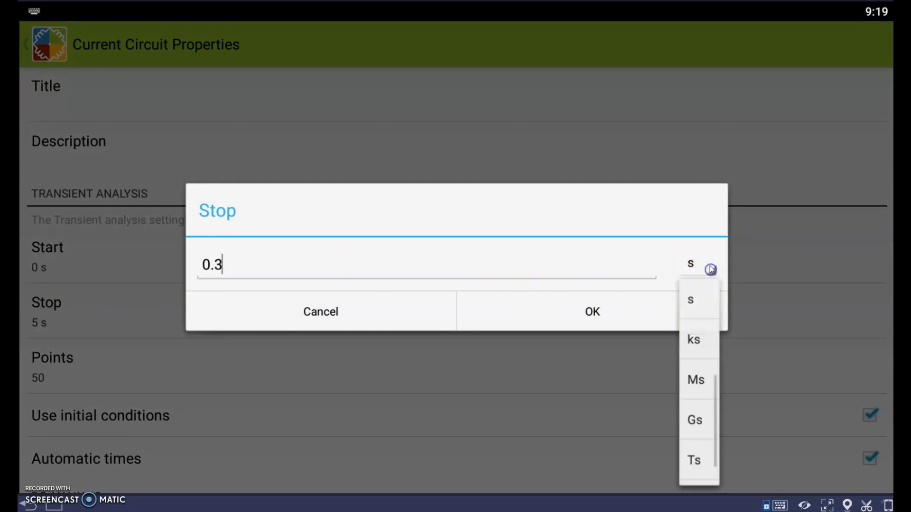
drag(704, 313, 704, 358)
click(698, 296)
click(592, 312)
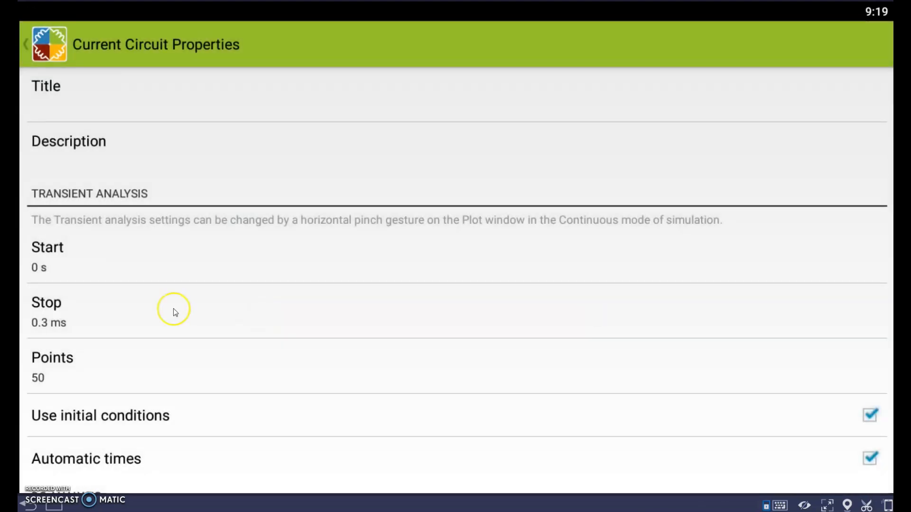
Step: Set the number of transient analysis points to 200 and return to the circuit
click(74, 367)
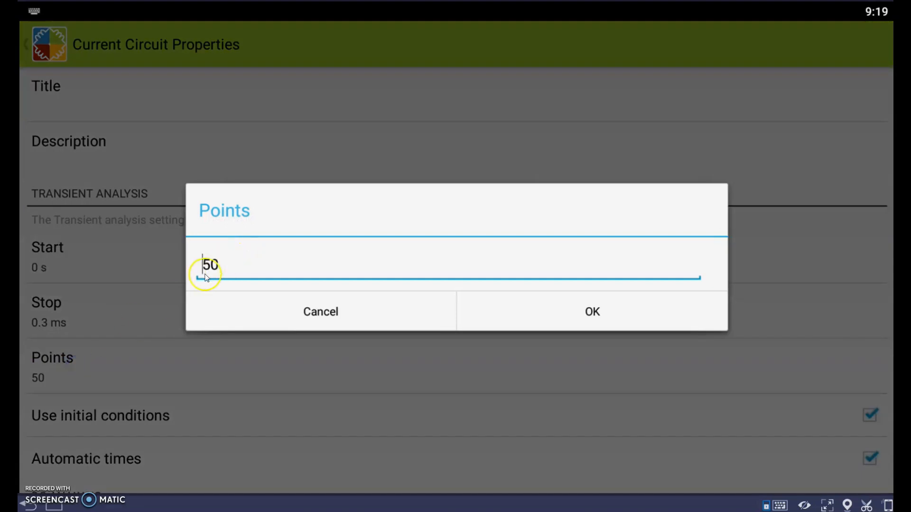
key(BackSpace)
text(200)
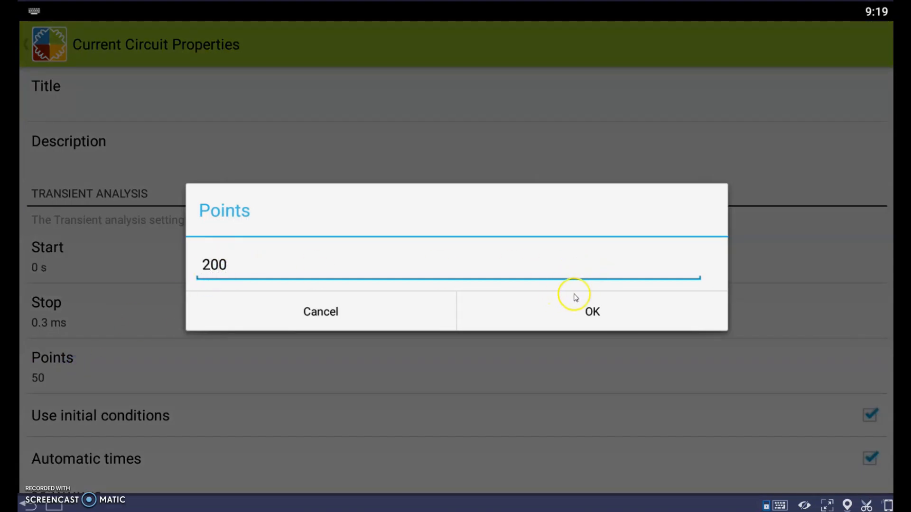
click(592, 312)
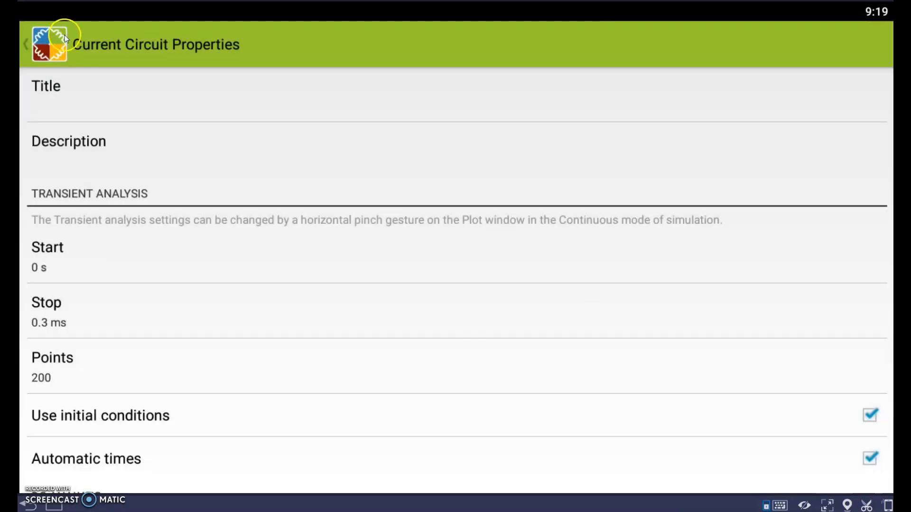
click(26, 43)
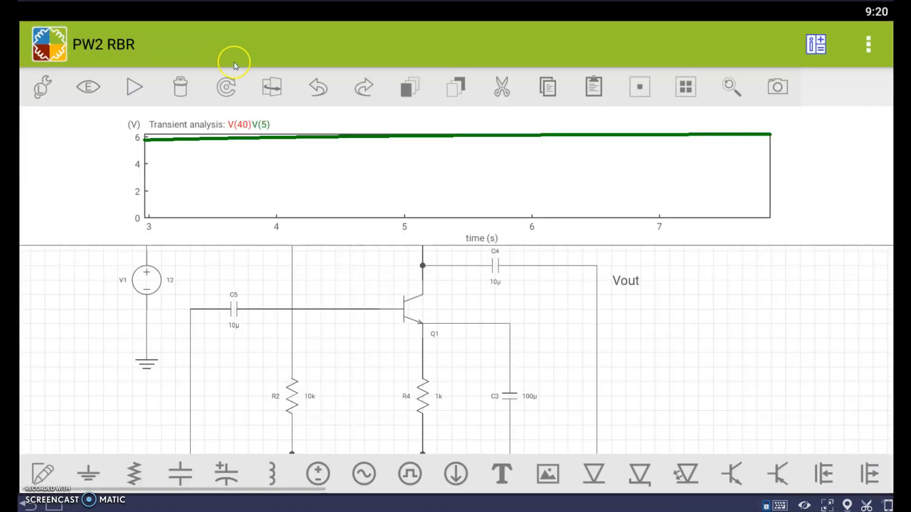
Step: Run the simulation with the new time settings and view the waveforms alongside the V1 and V2 tank nodes
click(137, 85)
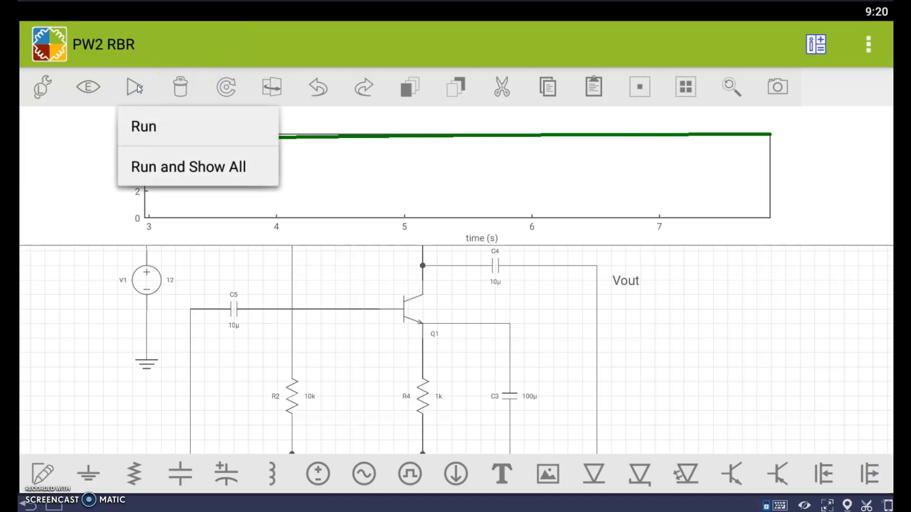
click(147, 125)
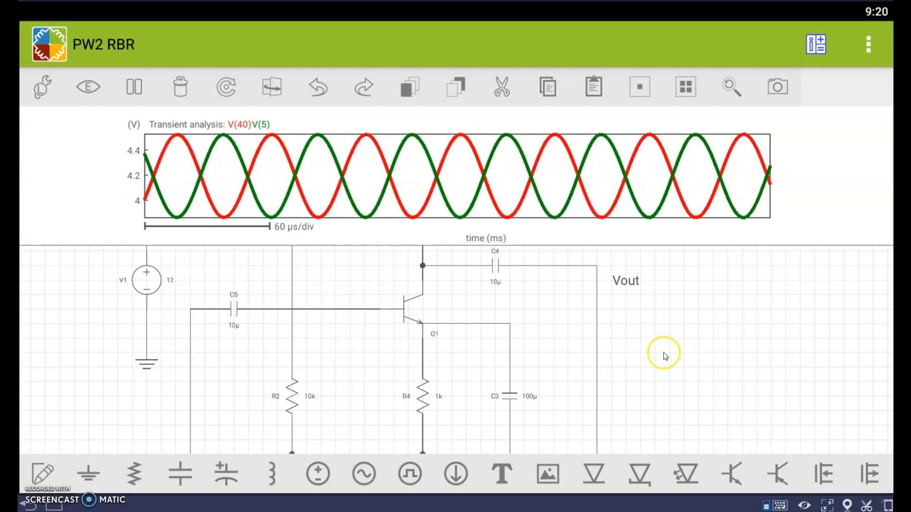
click(650, 377)
drag(650, 377, 650, 315)
drag(651, 386, 650, 314)
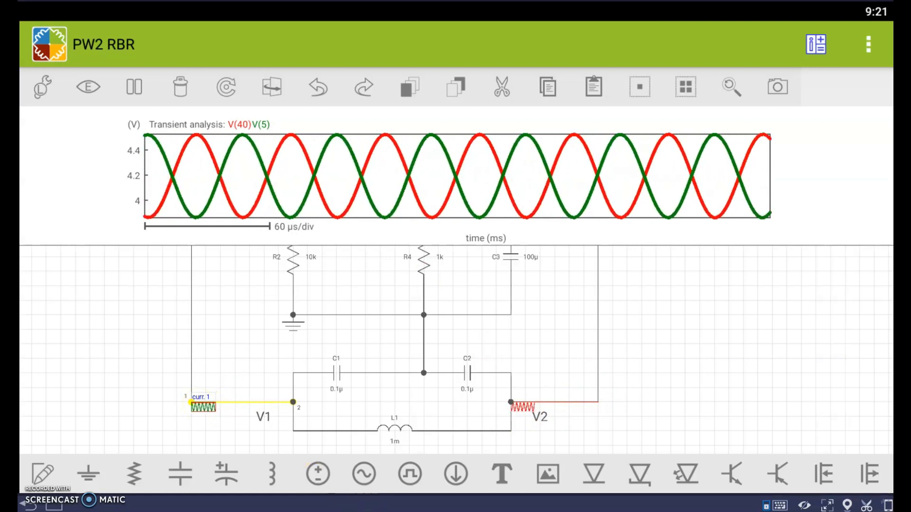
Step: Examine the output waveform table on page 6 of the lab sheet in Acrobat Reader and return to the simulator
click(312, 509)
scroll(266, 357, down, 4)
scroll(265, 356, down, 8)
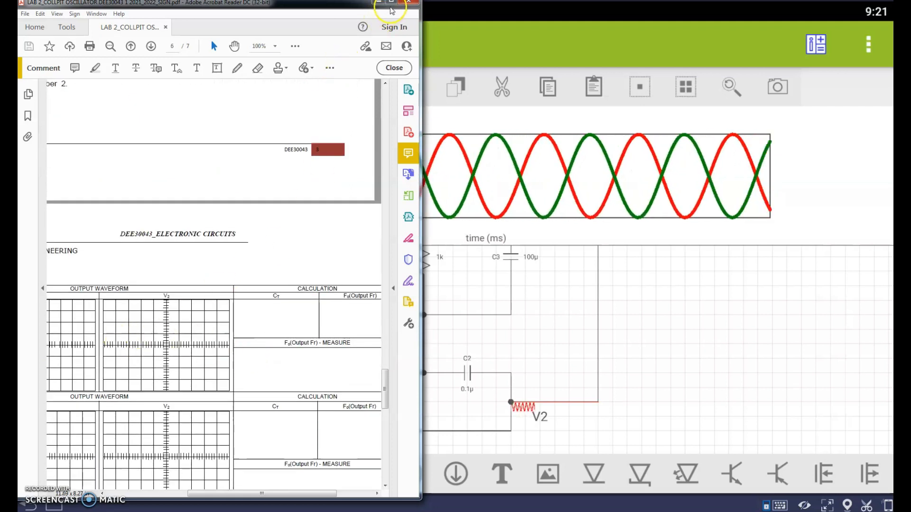
click(391, 7)
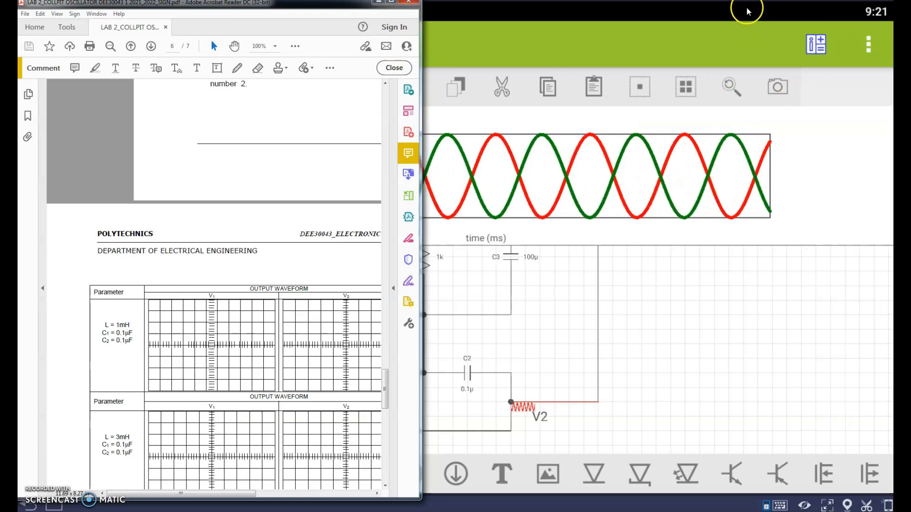
click(749, 12)
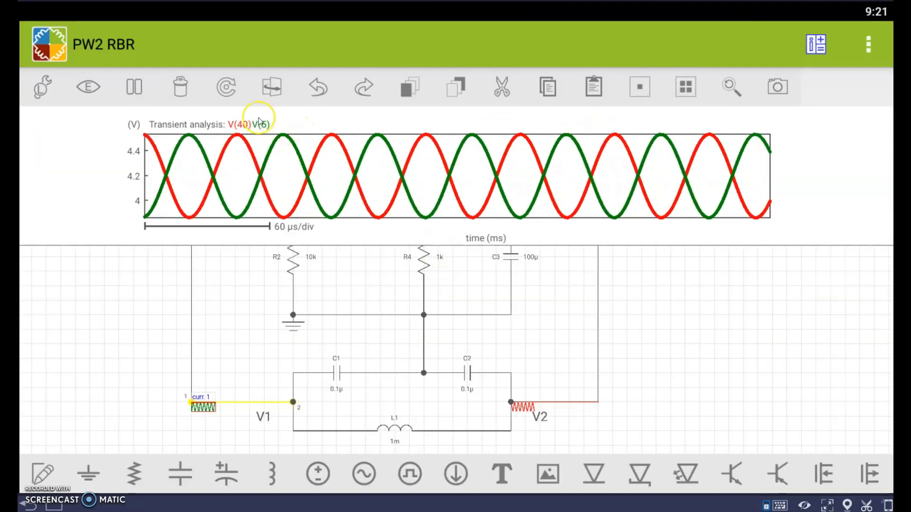
Step: Stop the continuous simulation and run it again with Run and Show All
click(136, 90)
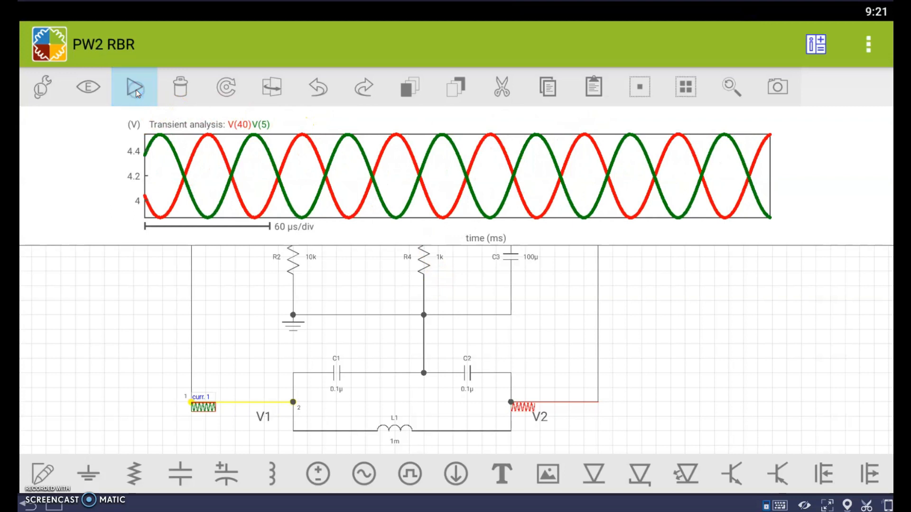
click(136, 91)
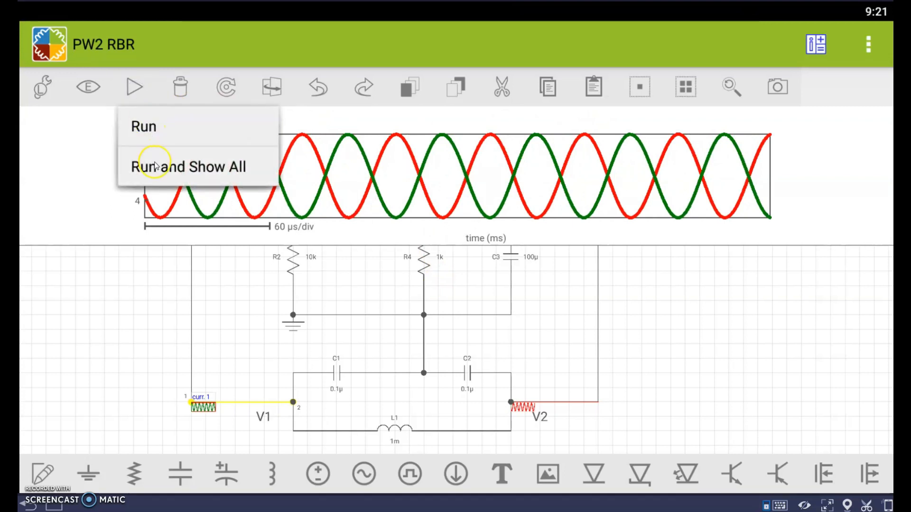
click(156, 166)
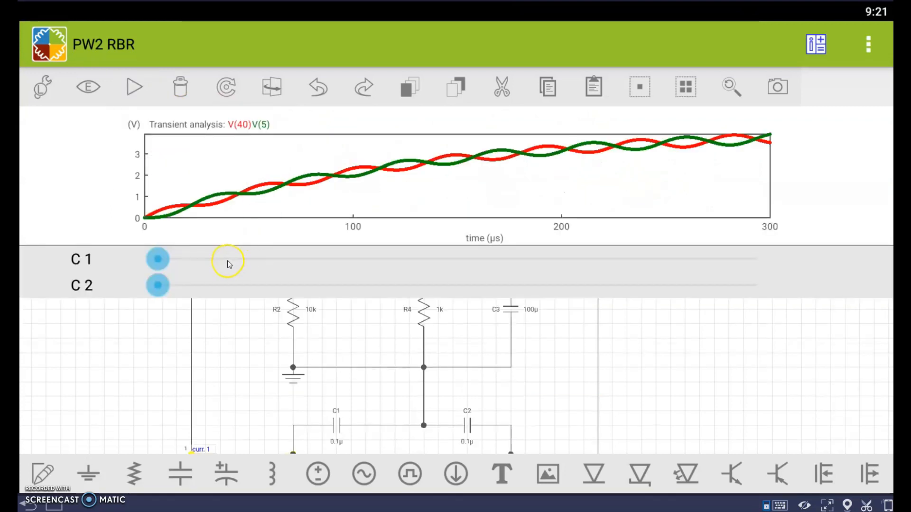
Step: Place Cursor 1 at 22.3 µs and Cursor 2 at 66.9 µs on the transient plot
drag(159, 260, 202, 261)
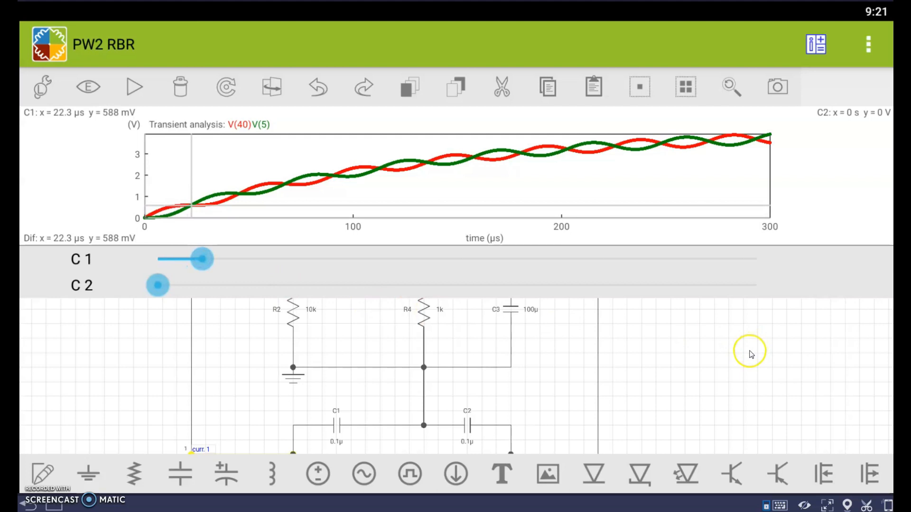
drag(749, 353, 746, 319)
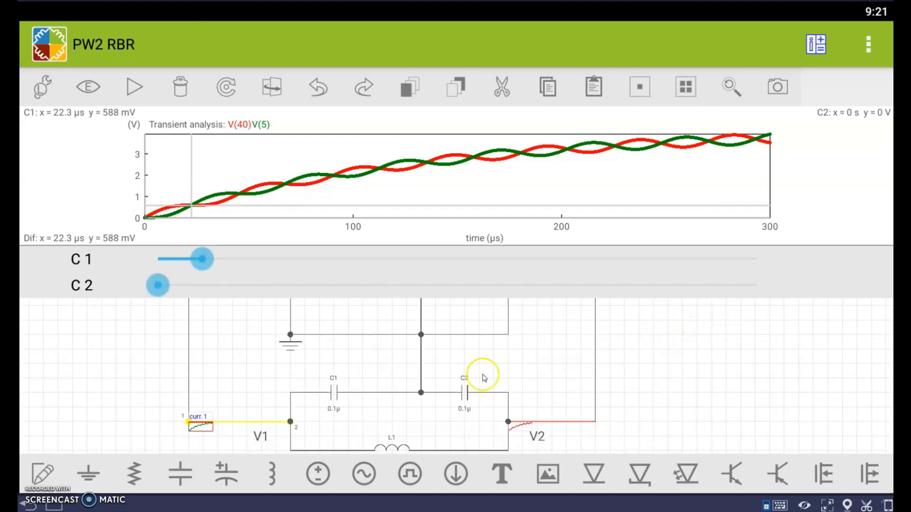
drag(163, 289, 292, 288)
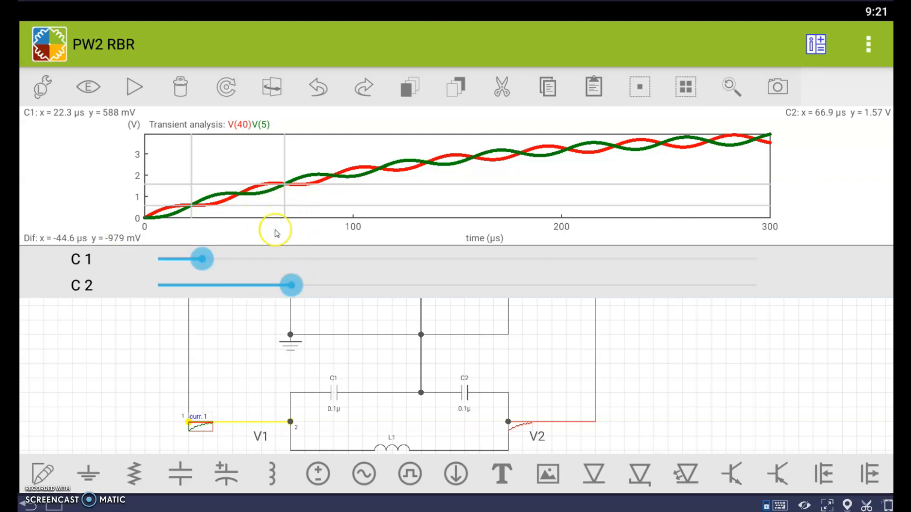
Step: Consult the lab sheet's output waveform table in Acrobat Reader again, and save the circuit in the simulator
click(345, 511)
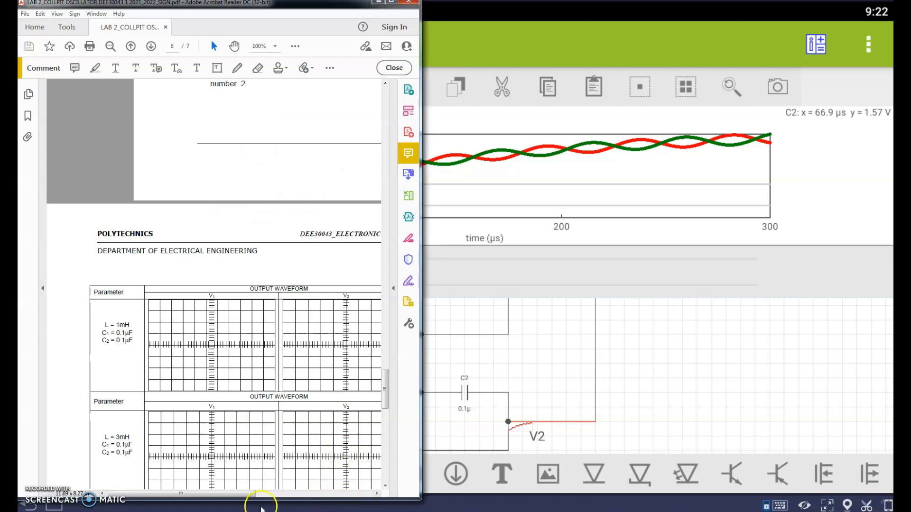
click(391, 4)
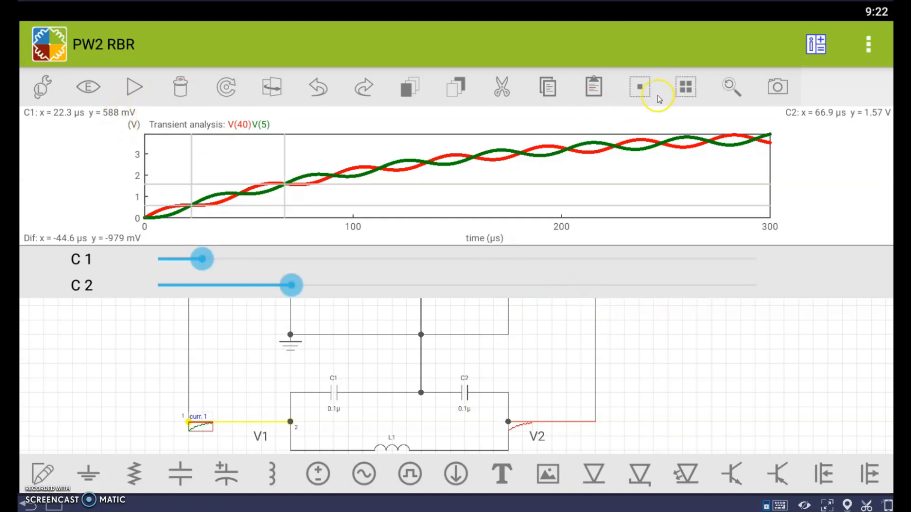
click(871, 44)
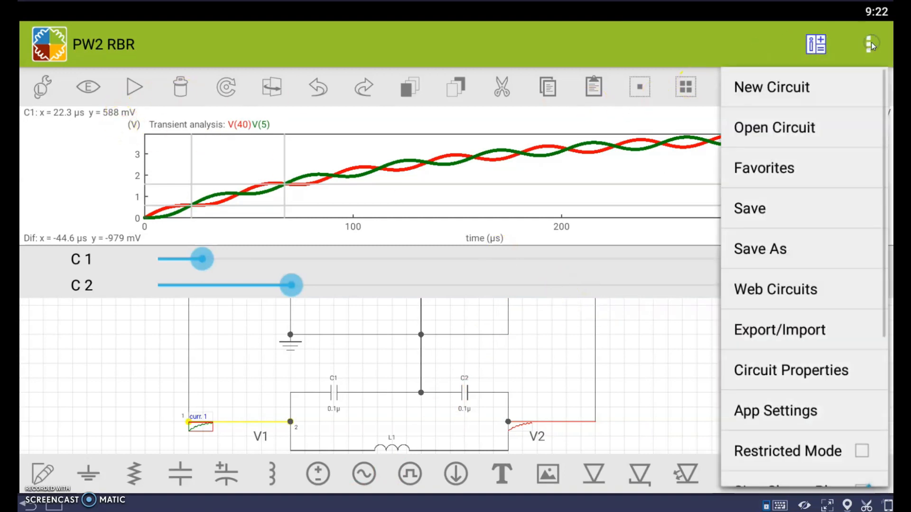
click(759, 210)
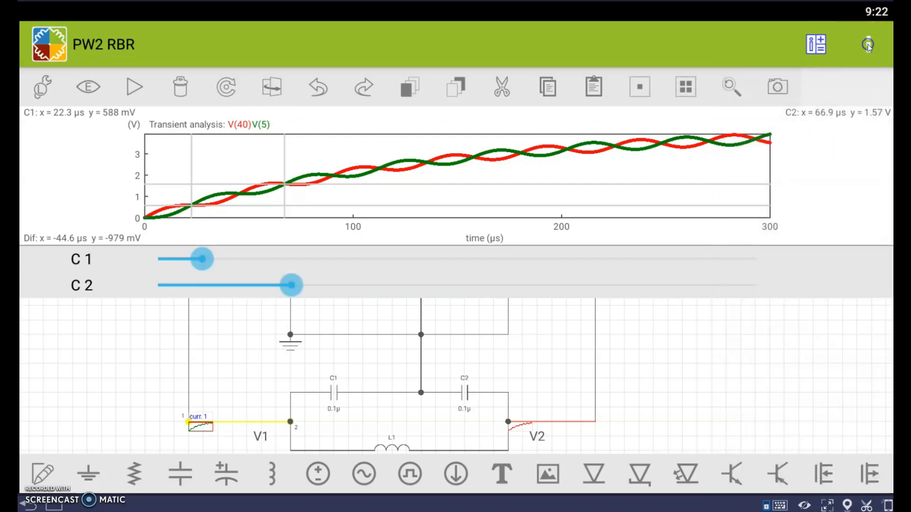
Step: Save the circuit locally as "PW2 Step 1" followed by the student registration number
click(868, 46)
click(778, 249)
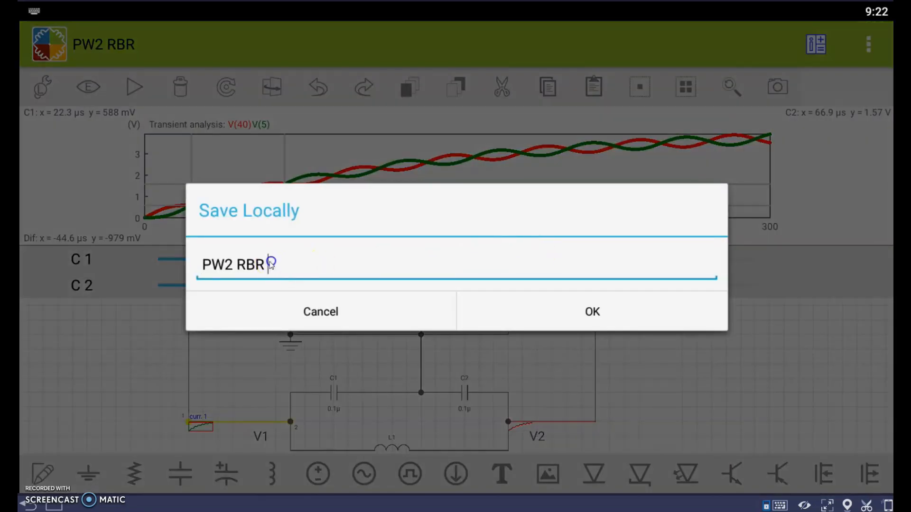
key(BackSpace)
key(BackSpace)
key(BackSpace)
text(Step 1 06DEQ18F1079)
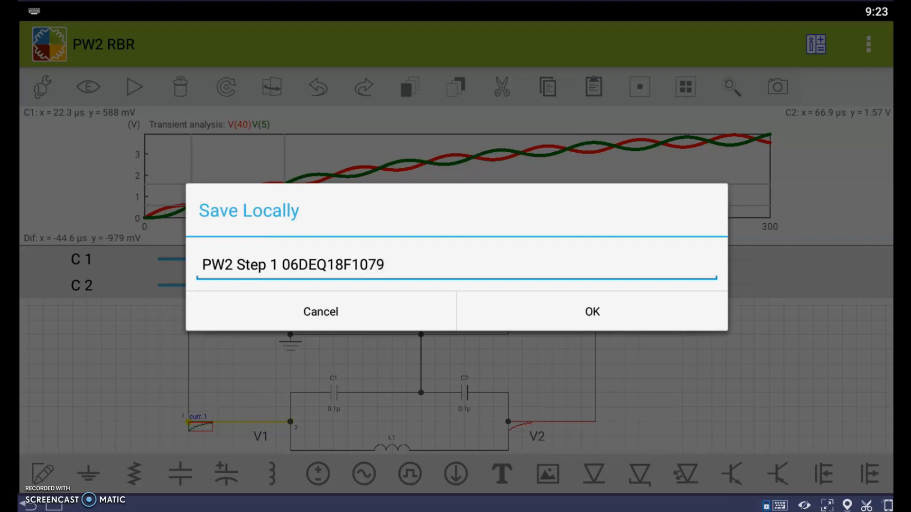
click(605, 312)
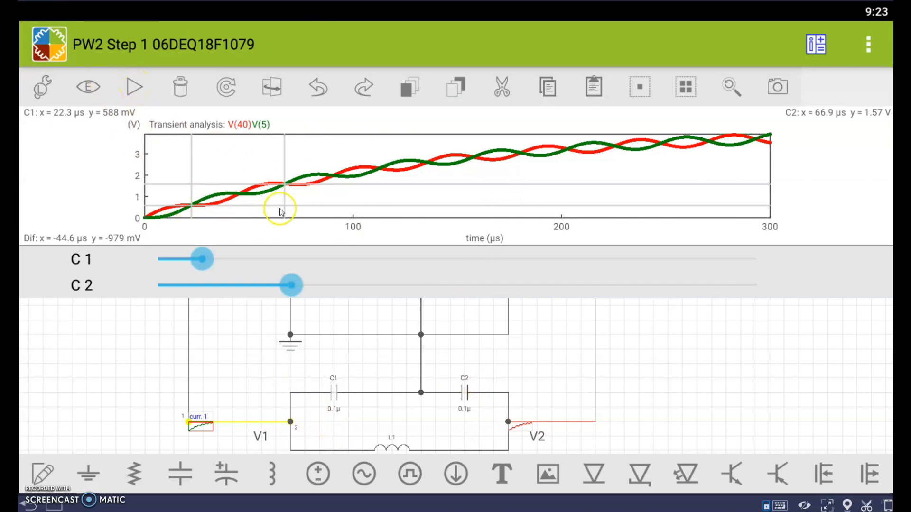
Step: Run the continuous simulation with V1 and V2 plotted together, and pause it once the oscillation has settled
click(128, 87)
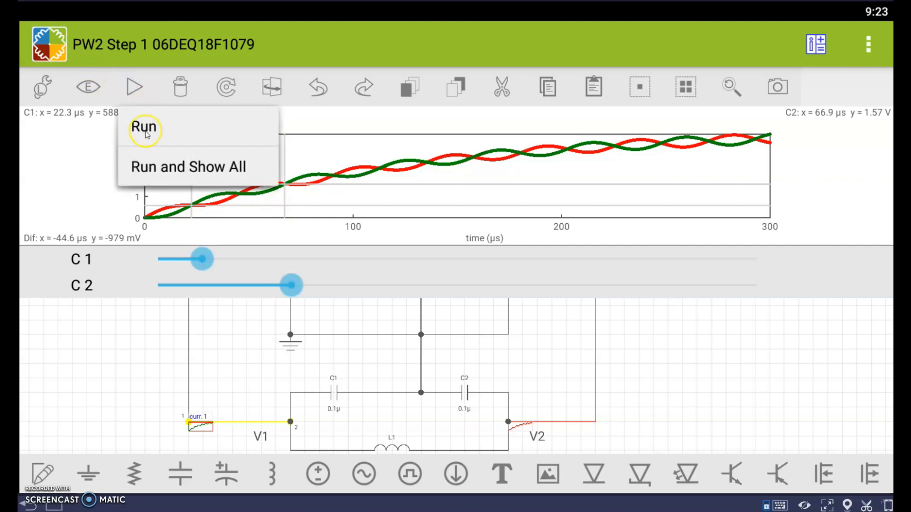
click(146, 132)
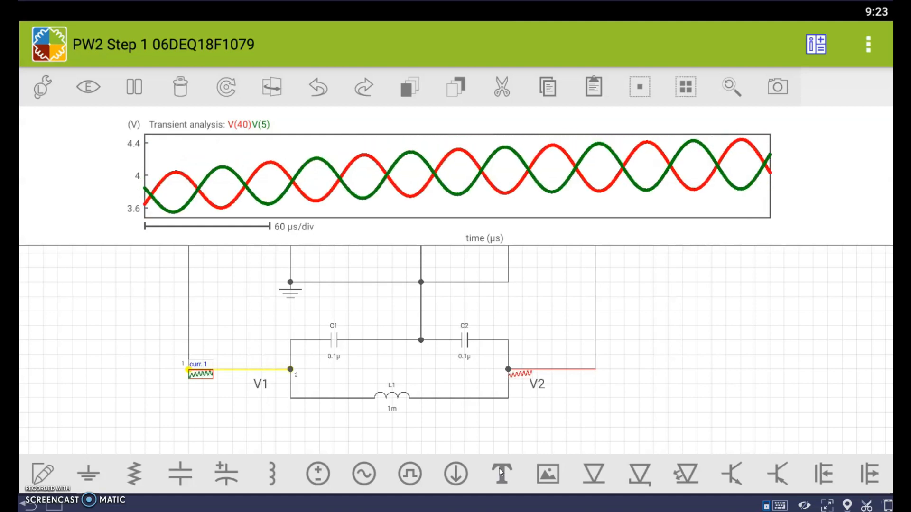
click(462, 396)
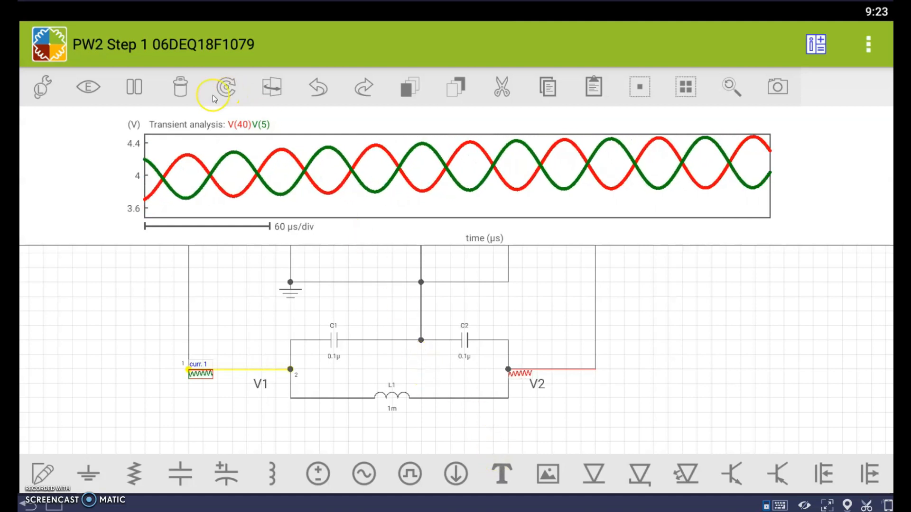
click(135, 92)
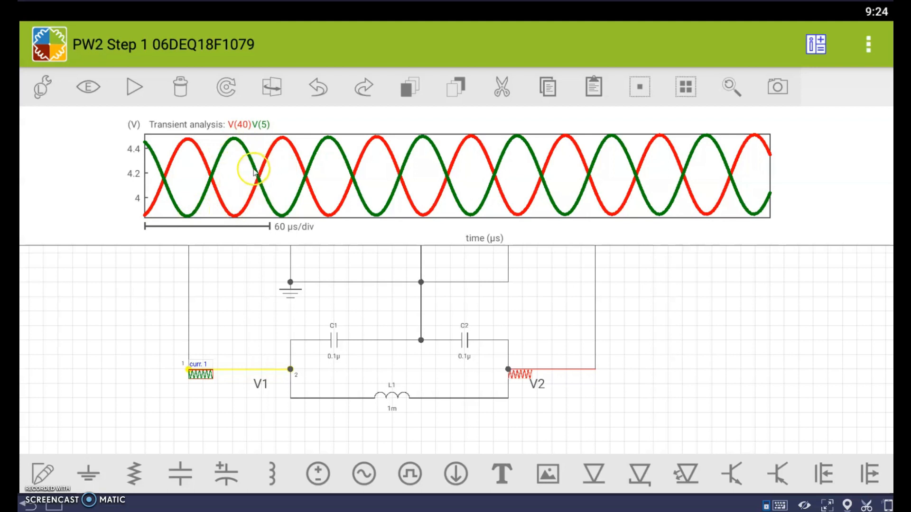
click(204, 382)
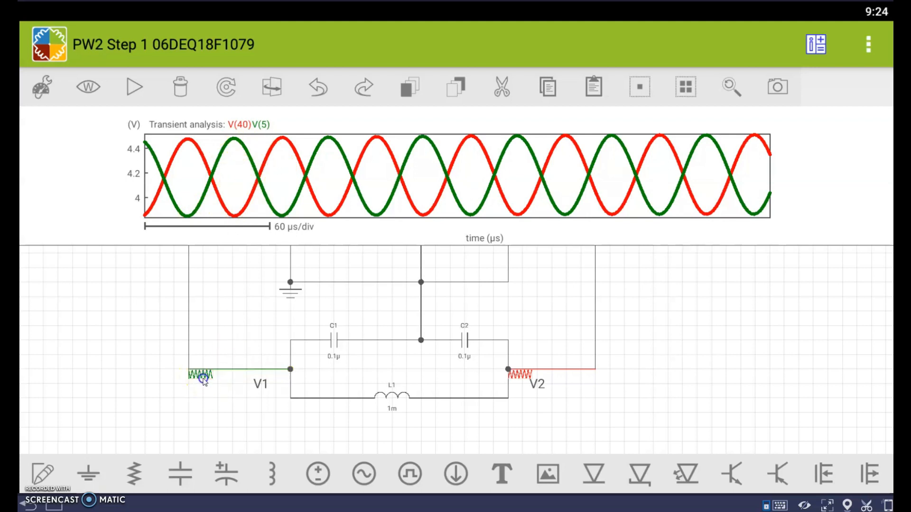
click(191, 375)
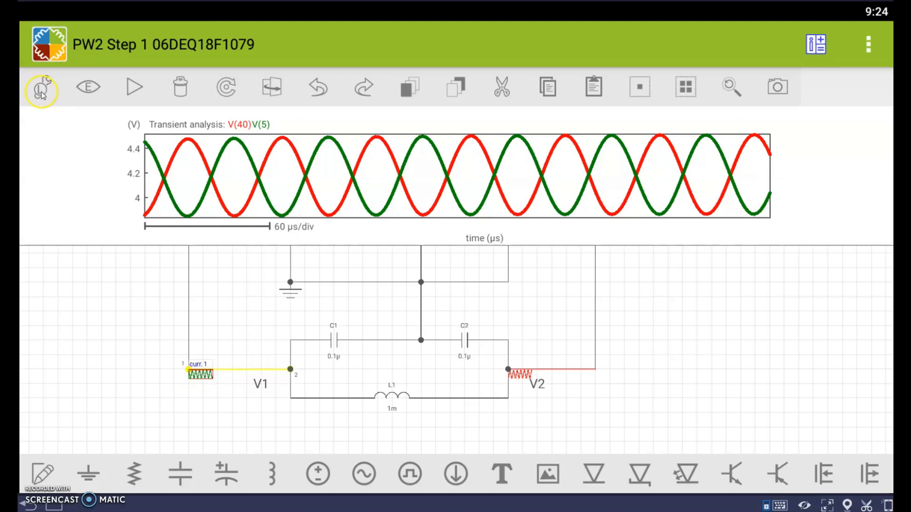
click(521, 375)
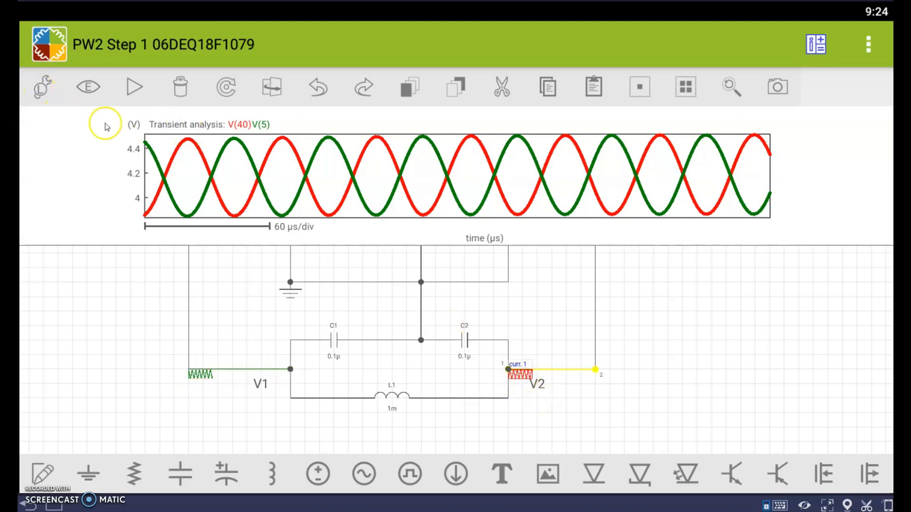
click(40, 89)
click(698, 102)
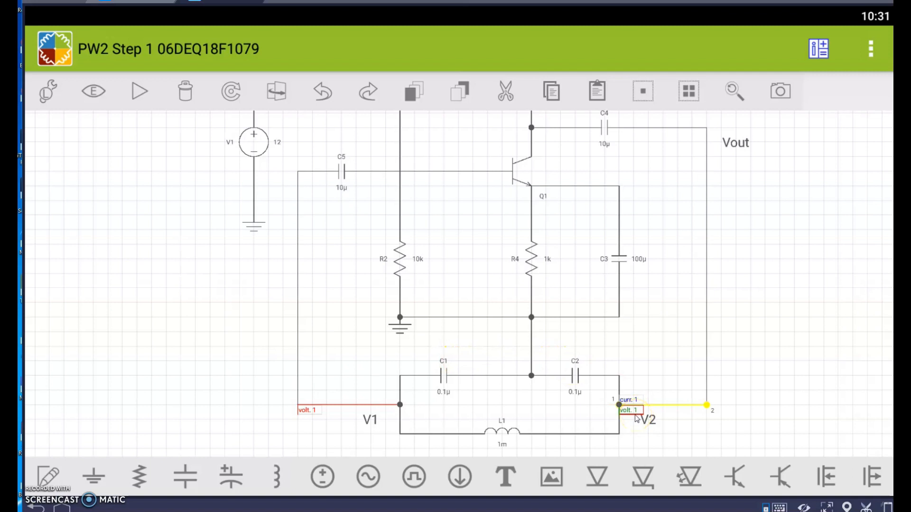
Step: Turn off Show value, Show graph and Show plot for the voltage at V2 (node 40)
click(629, 413)
click(629, 413)
click(43, 93)
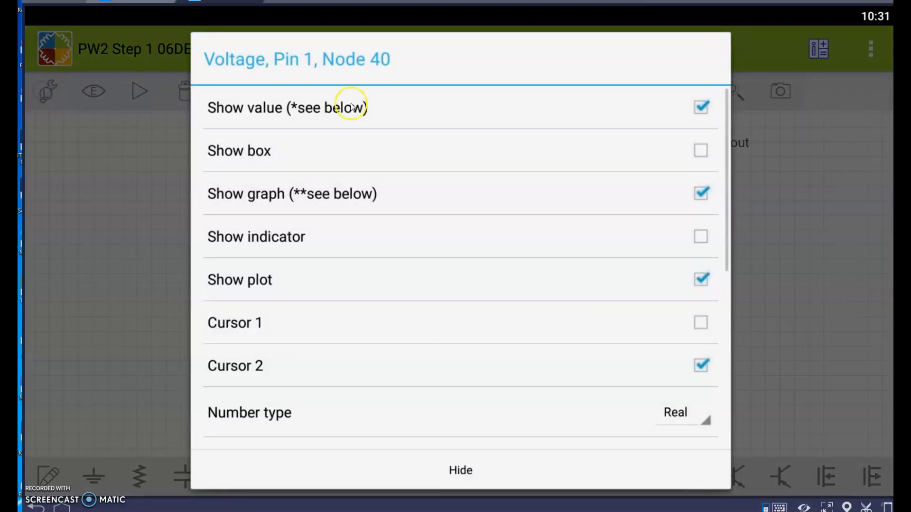
click(701, 104)
click(701, 193)
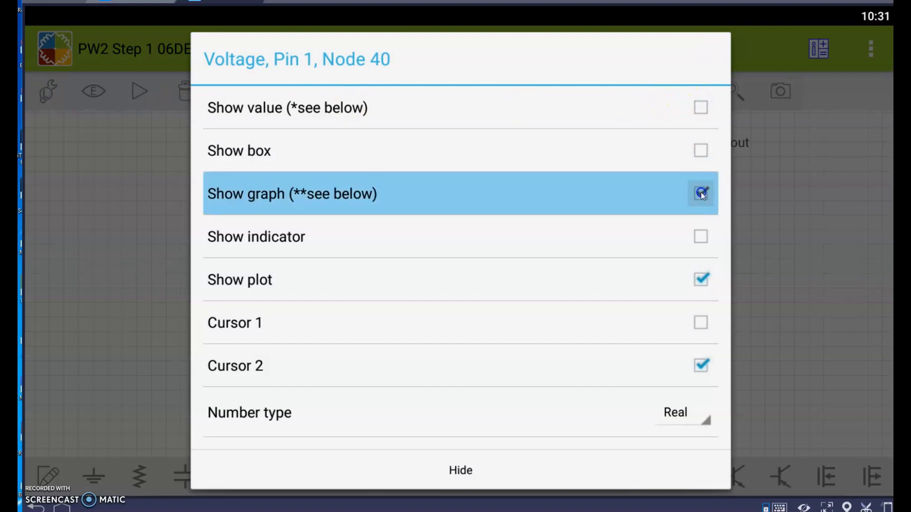
click(702, 278)
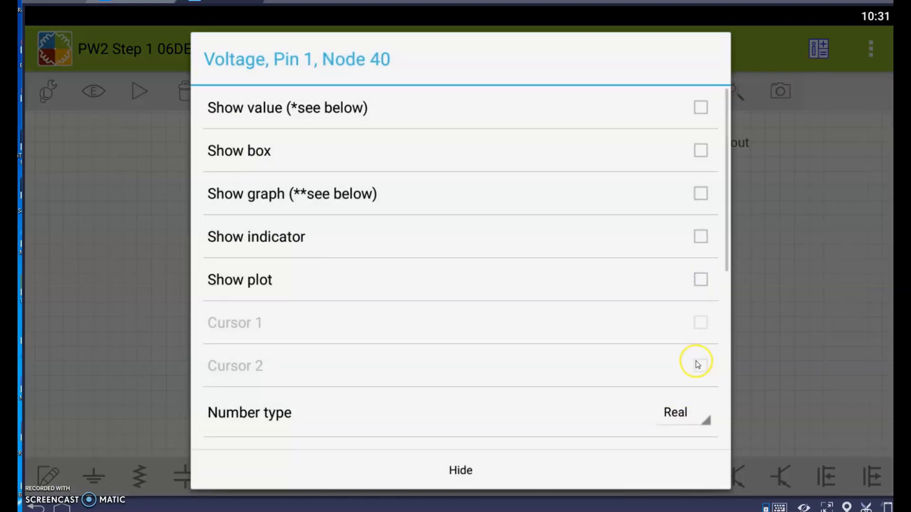
click(461, 472)
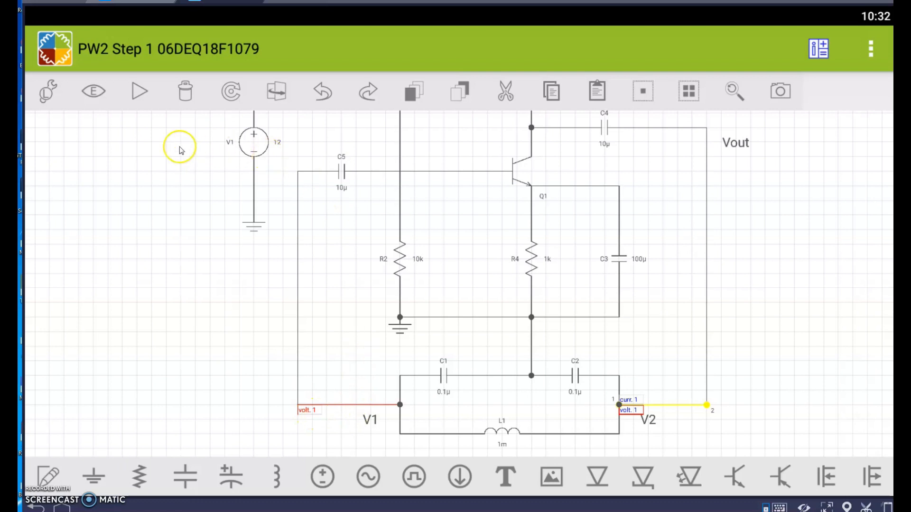
Step: Run the continuous simulation with only the V1 voltage plotted, and pause it once the waveform is steady
click(141, 91)
click(150, 131)
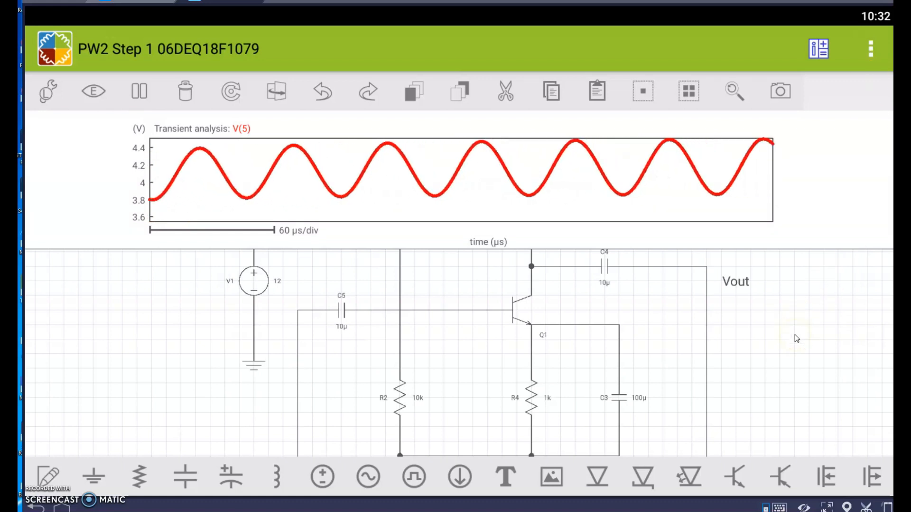
drag(779, 360, 778, 300)
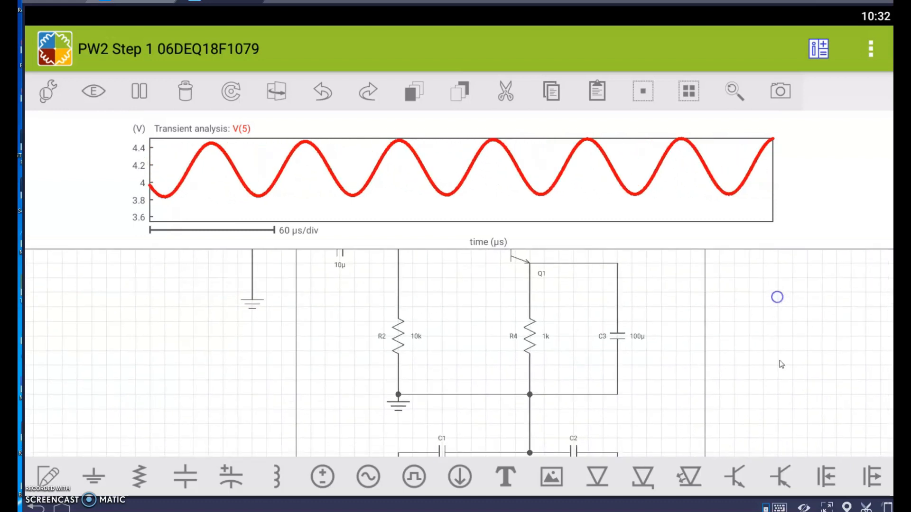
drag(782, 378, 779, 332)
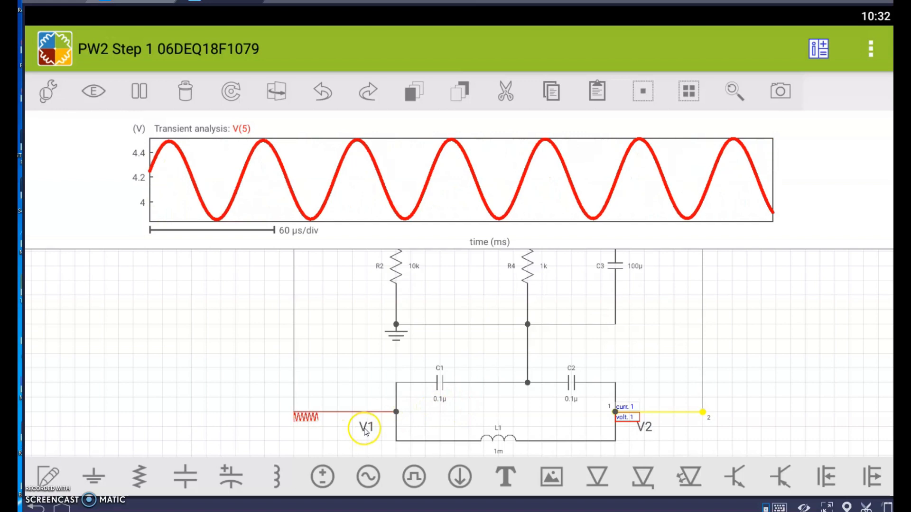
click(151, 95)
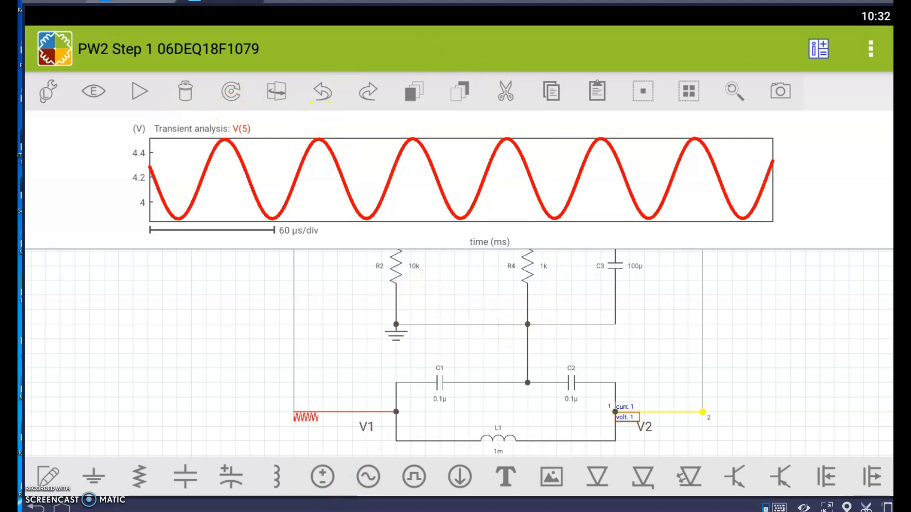
Step: Examine the output waveform table on page 6 of the lab sheet in Acrobat Reader and return to the simulator
mouse_move(312, 511)
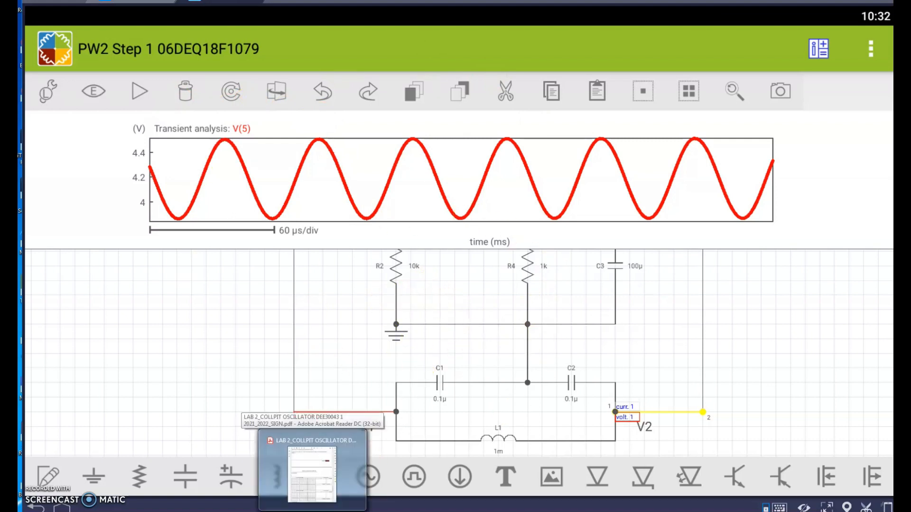
click(310, 488)
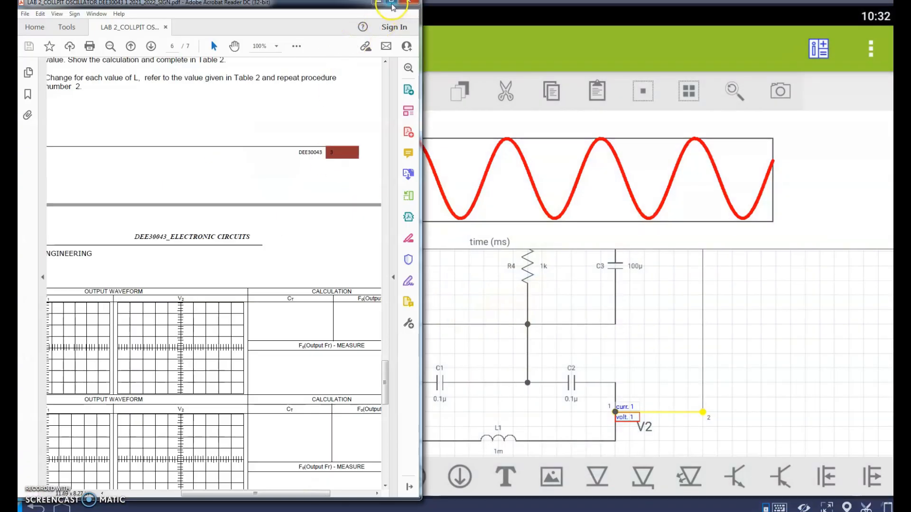
click(391, 4)
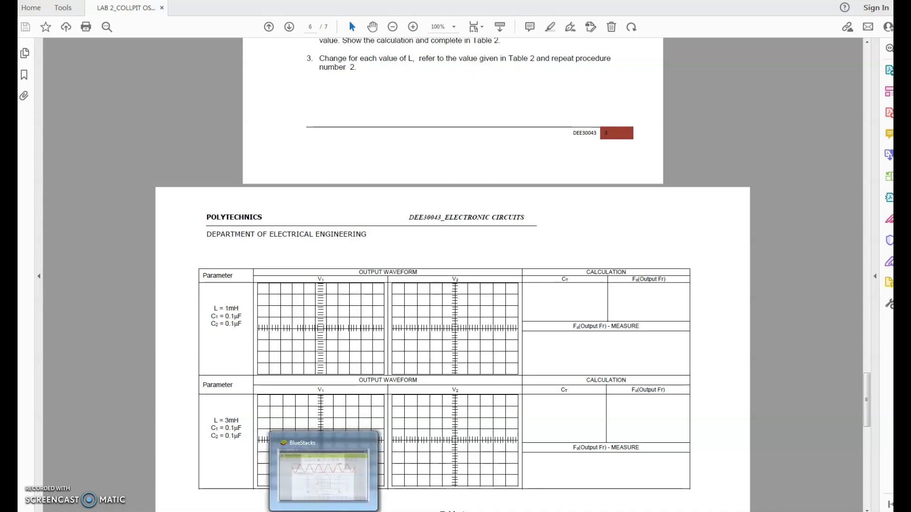
click(334, 511)
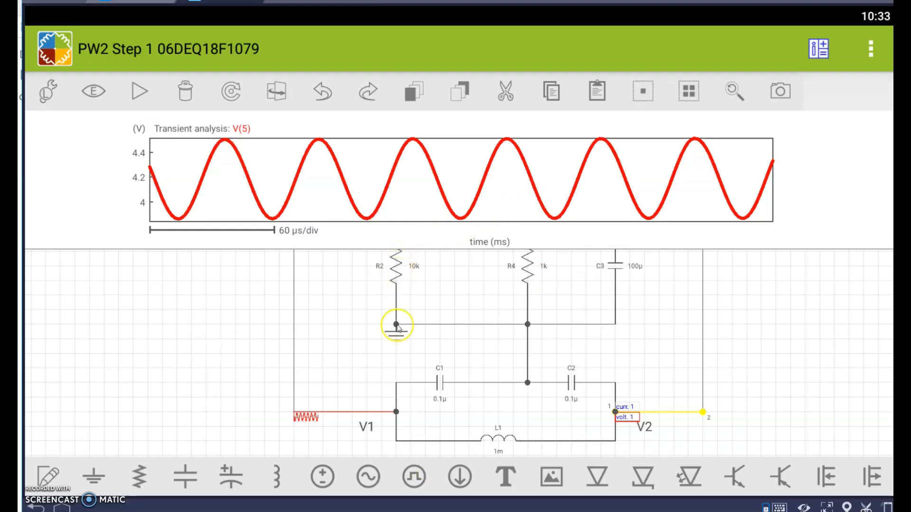
Step: Turn off Show value, Show graph and Show plot for the voltage at V1 (node 5)
click(315, 420)
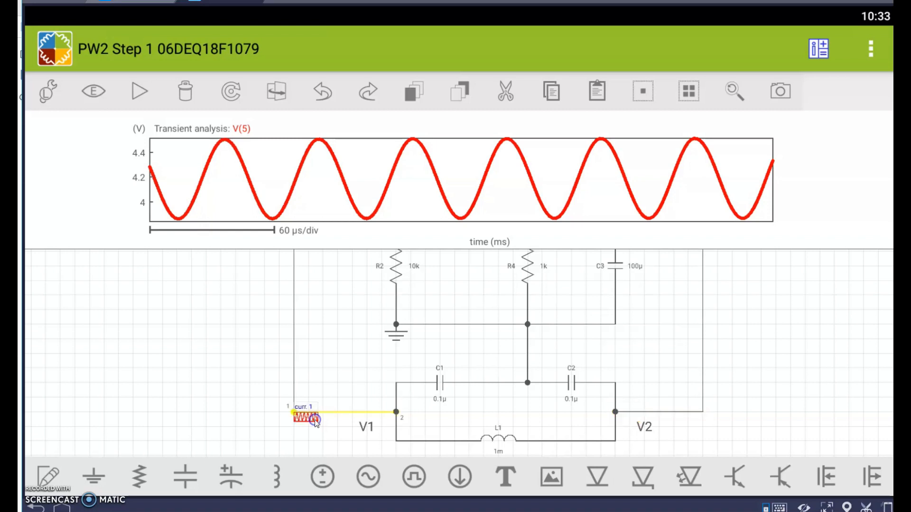
click(45, 94)
click(701, 106)
click(702, 193)
click(701, 280)
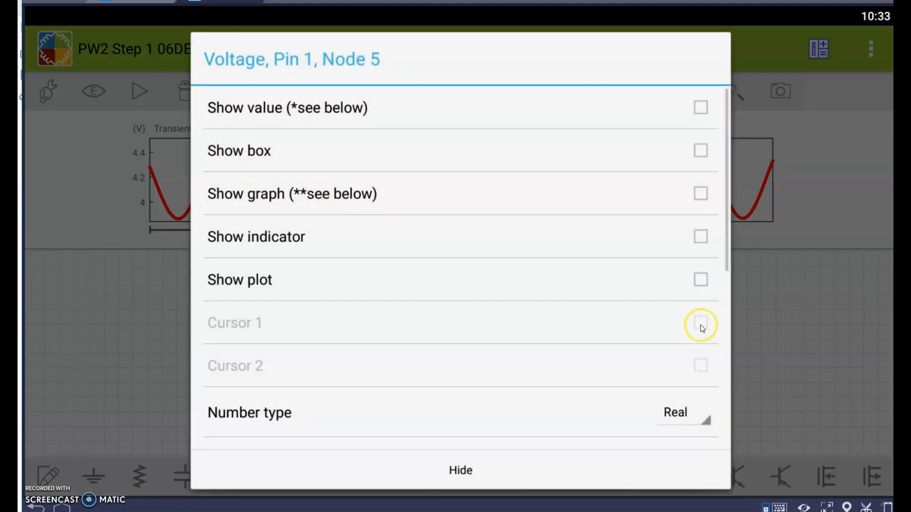
click(461, 471)
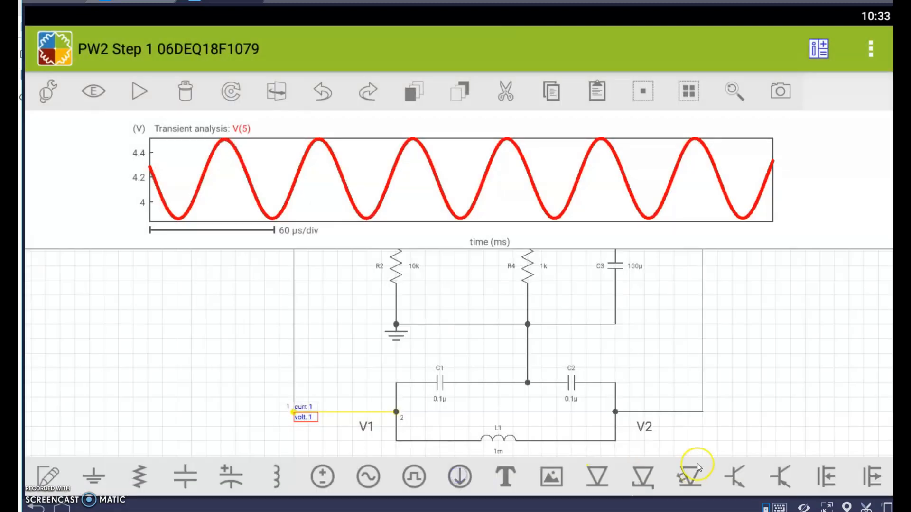
Step: Turn on Show value, Show graph, Show plot, Cursor 1 and Cursor 2 for the voltage at V2 (node 40)
click(631, 413)
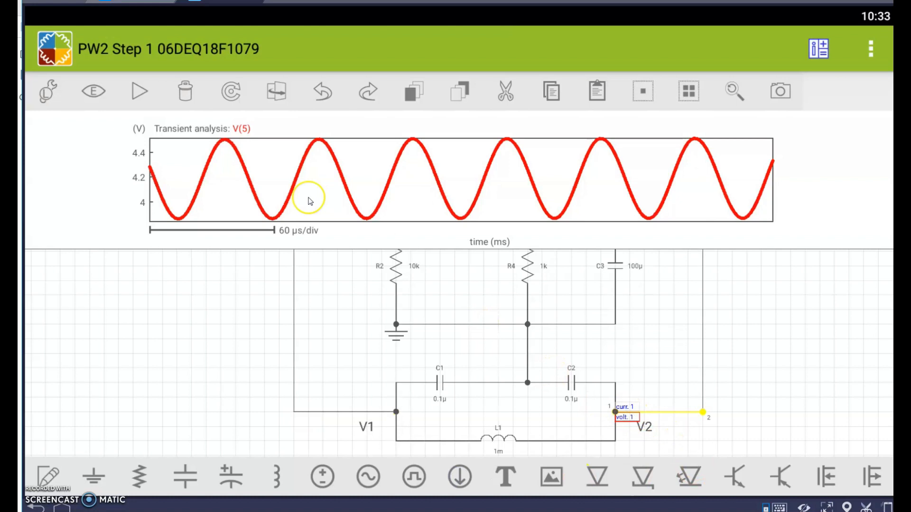
click(50, 94)
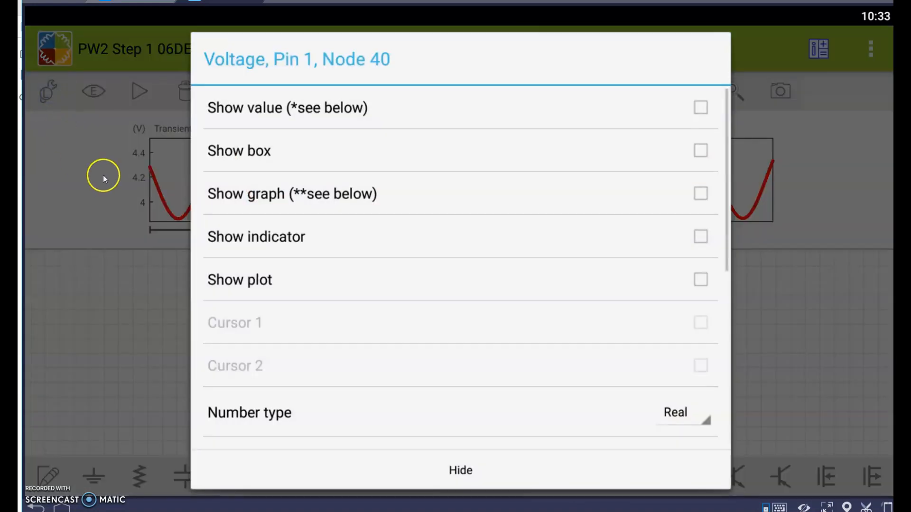
click(701, 193)
click(701, 283)
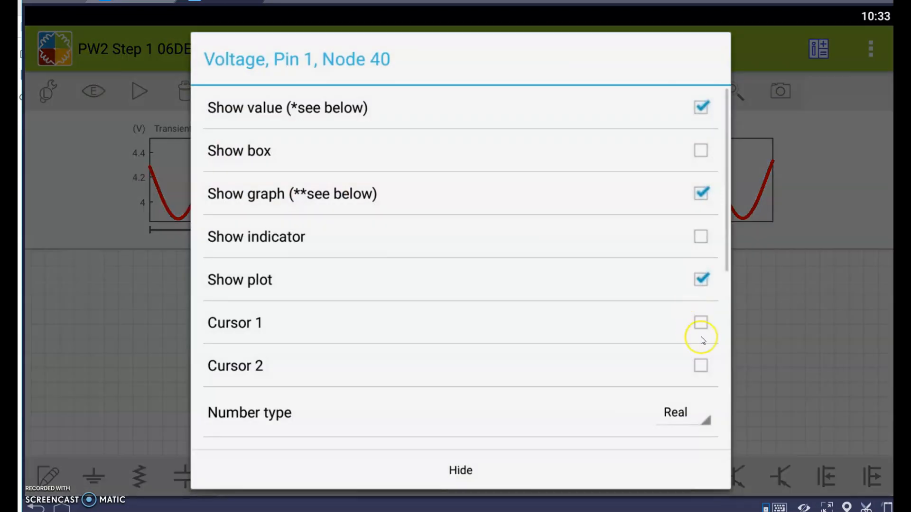
click(700, 323)
click(706, 366)
click(465, 471)
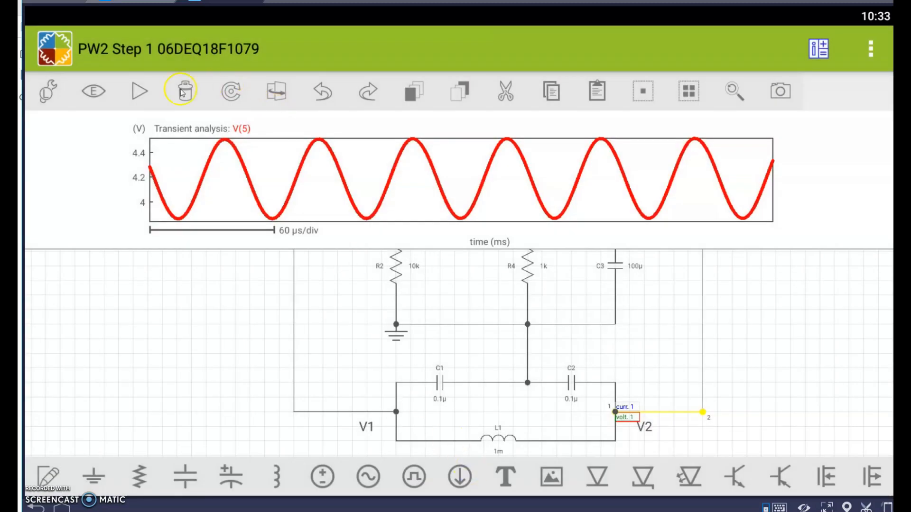
Step: Run the continuous simulation with only the V2 voltage plotted, and stop it once the waveform is steady
click(141, 93)
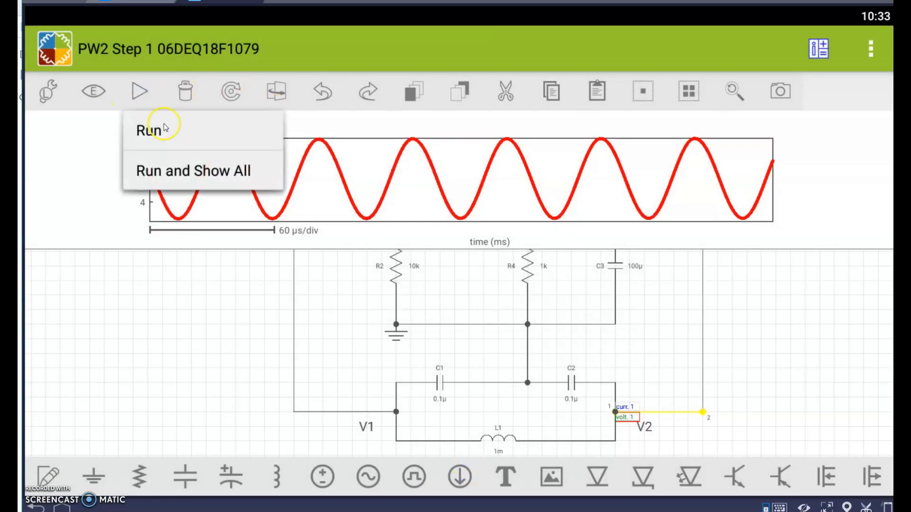
click(167, 136)
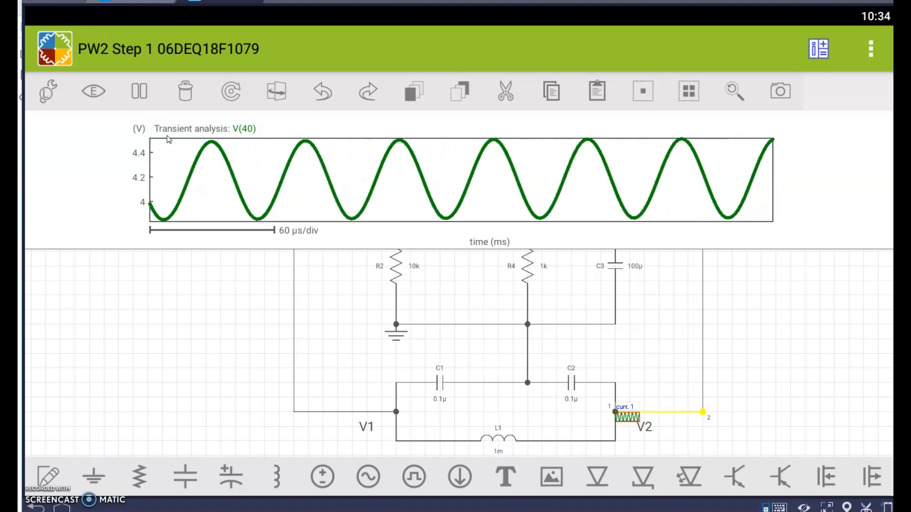
click(145, 99)
click(144, 97)
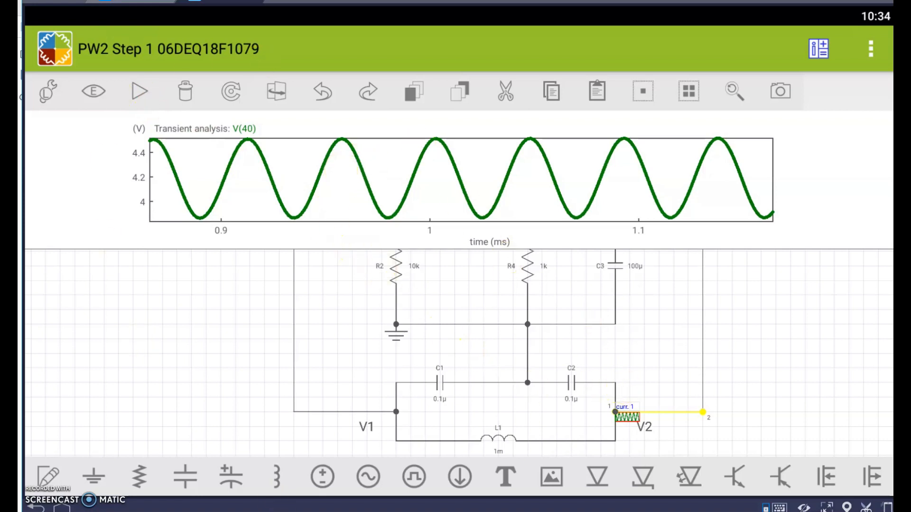
Step: Check the second parameter set in the lab sheet's table in Acrobat Reader, and return to the simulator
click(401, 511)
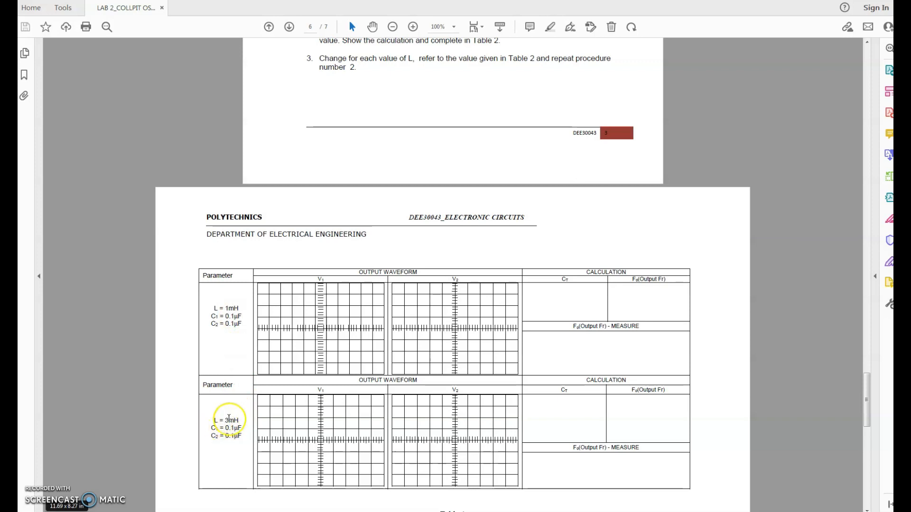
key(alt+Tab)
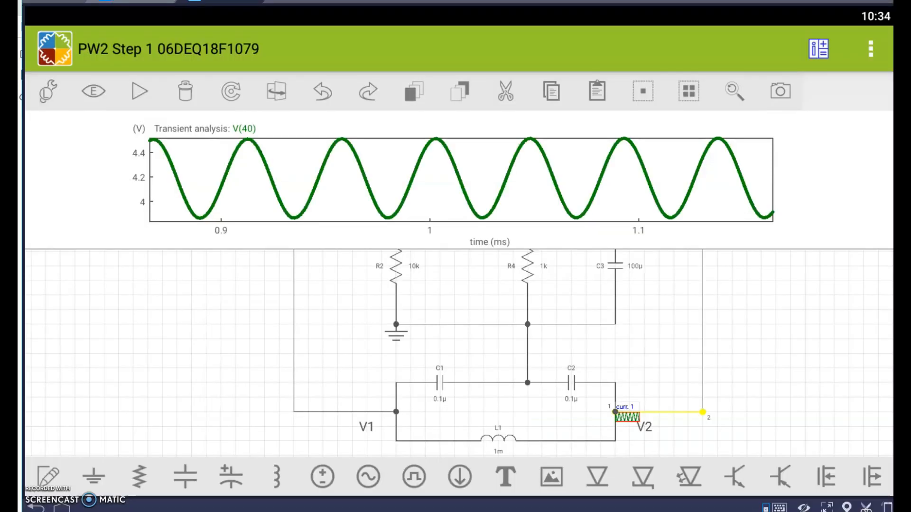
Step: Save the current circuit and save a local copy as PW2 Step 2 plus the student's registration number, overwriting the existing file
click(873, 47)
click(761, 213)
click(868, 48)
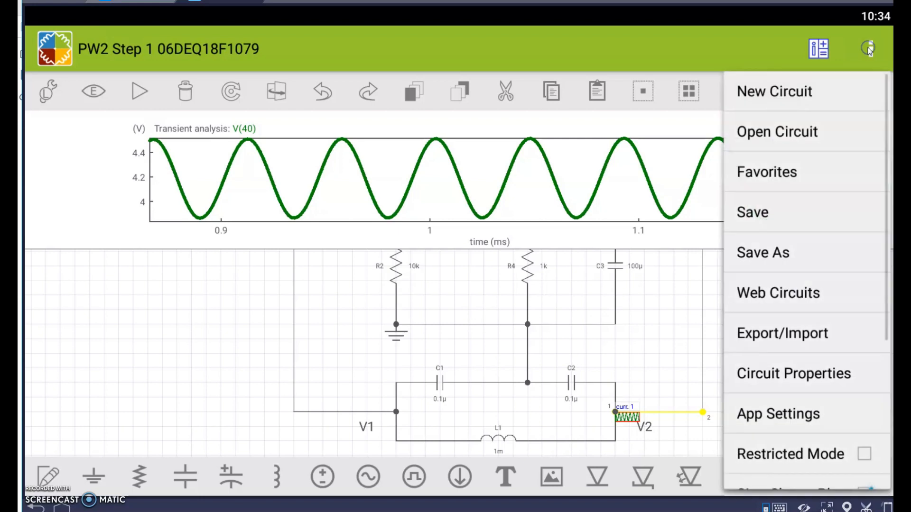
click(787, 254)
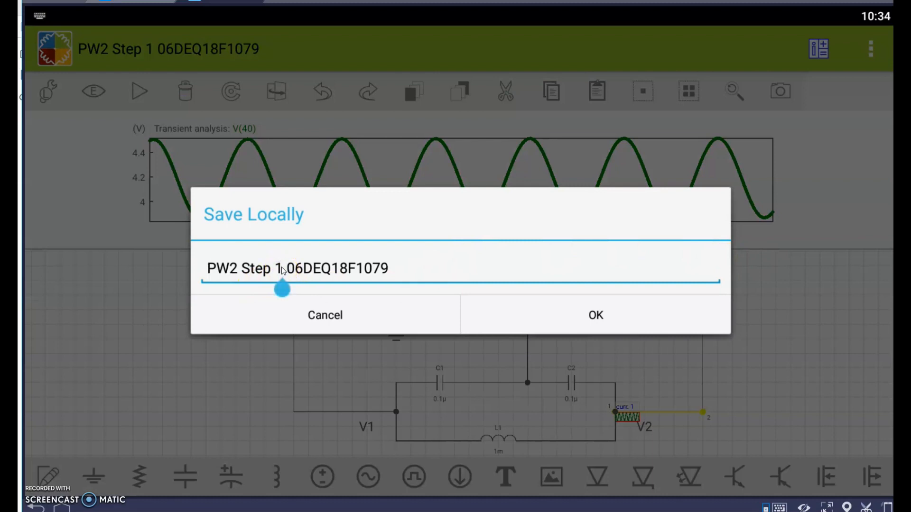
key(BackSpace)
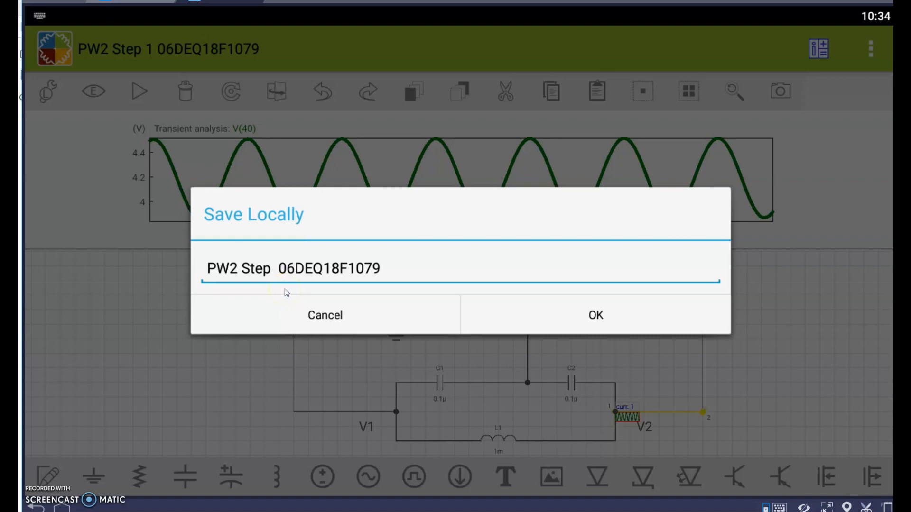
text(2)
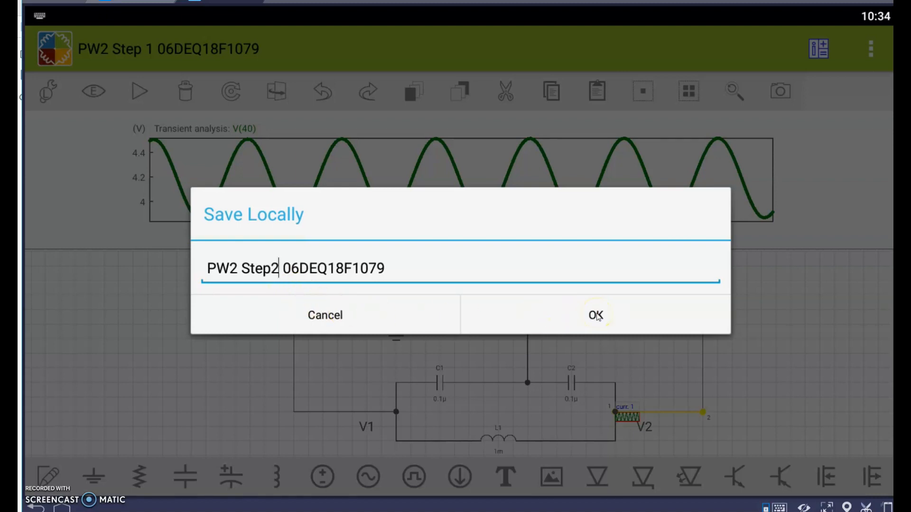
click(273, 269)
click(594, 318)
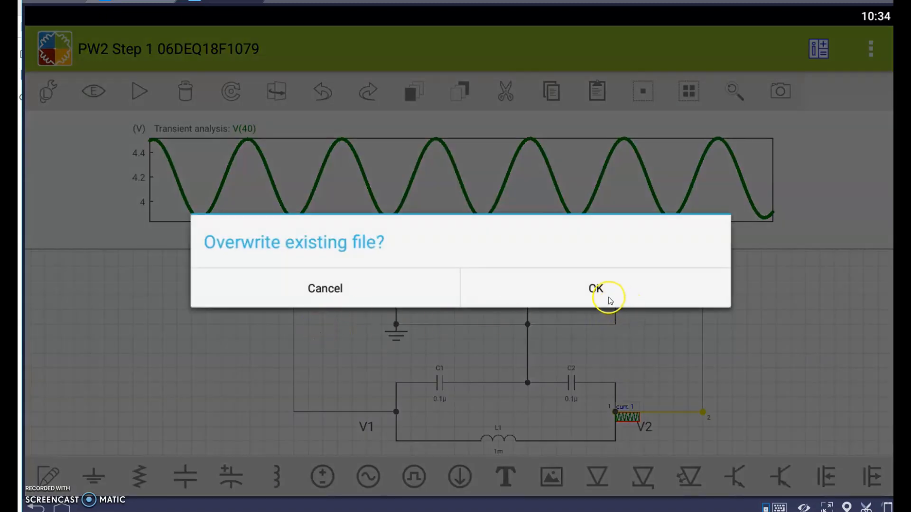
click(611, 301)
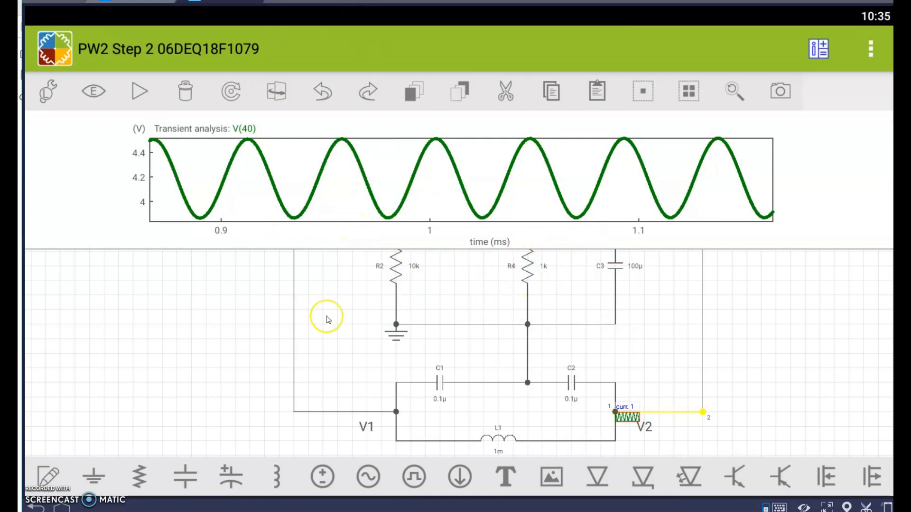
Step: Set the value of inductor L1 to 3 mH
click(499, 451)
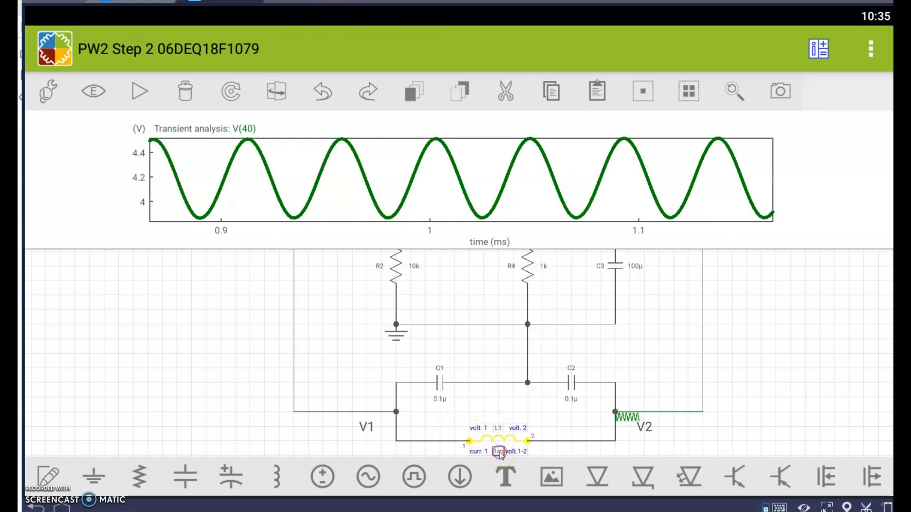
click(50, 91)
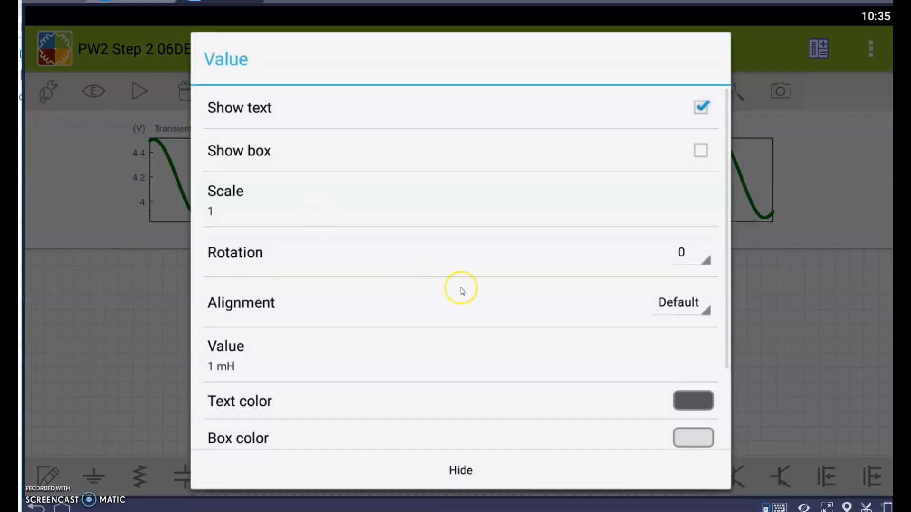
click(273, 361)
click(255, 271)
text(3)
click(601, 313)
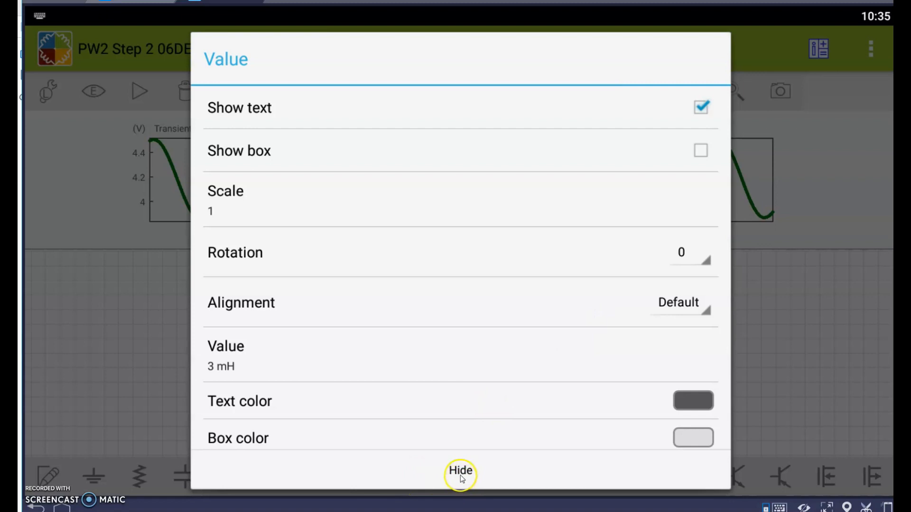
click(460, 472)
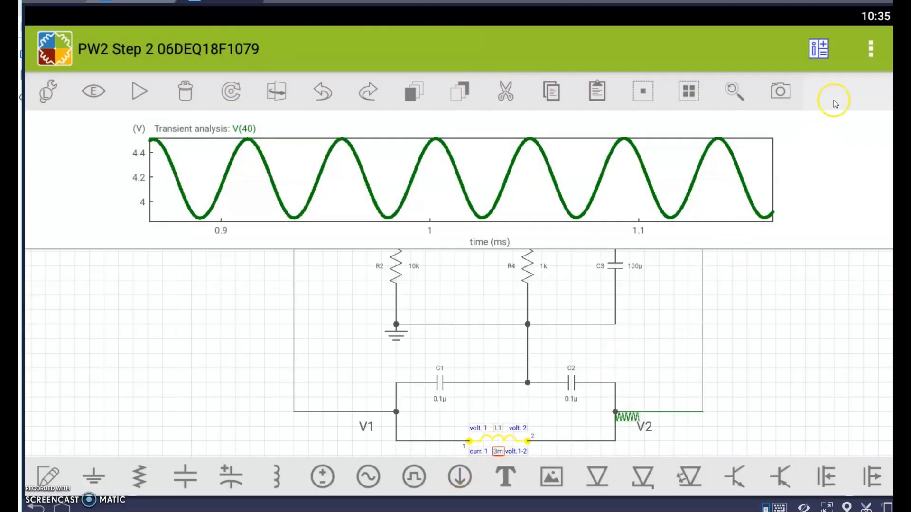
Step: Turn on Show value, Show graph, Show plot, Cursor 1 and Cursor 2 for the voltage at V1 (node 5)
click(311, 413)
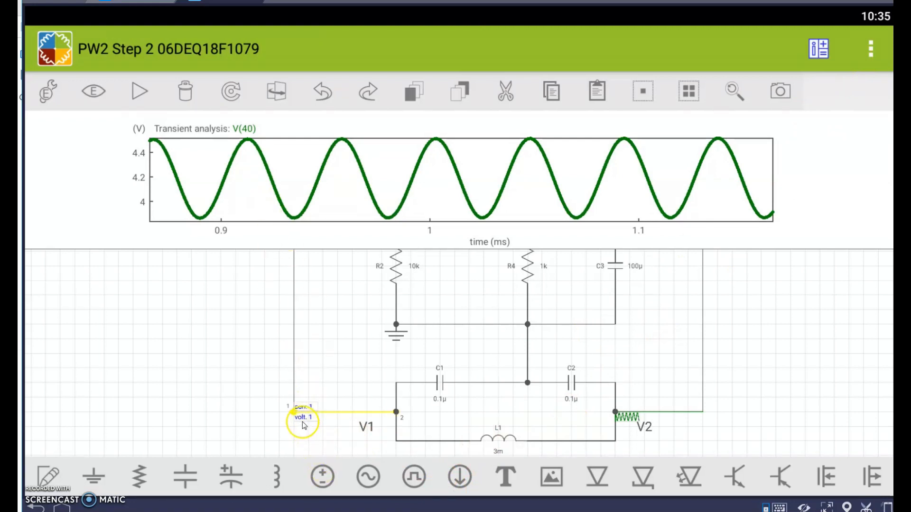
click(45, 95)
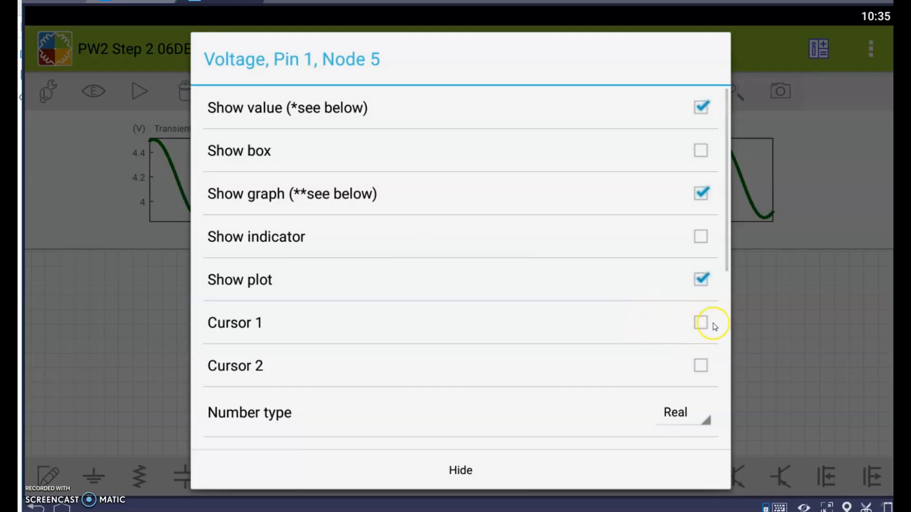
click(704, 326)
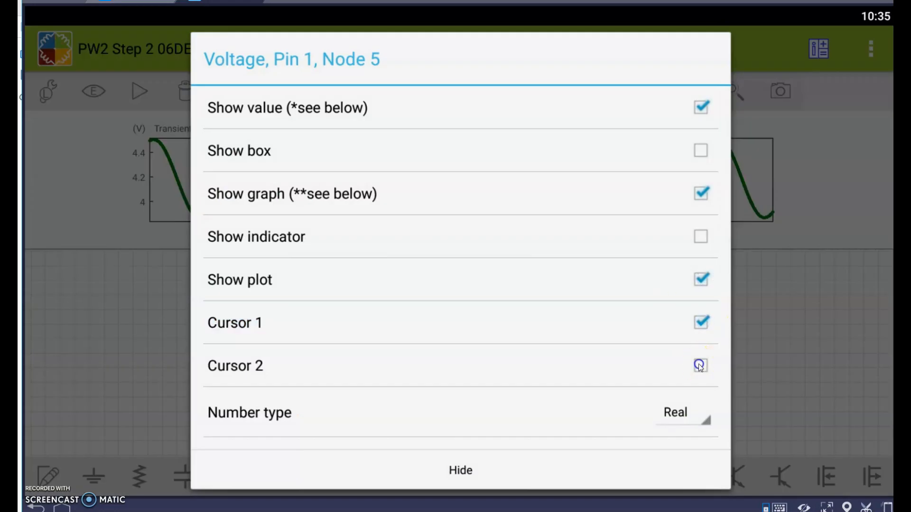
click(464, 474)
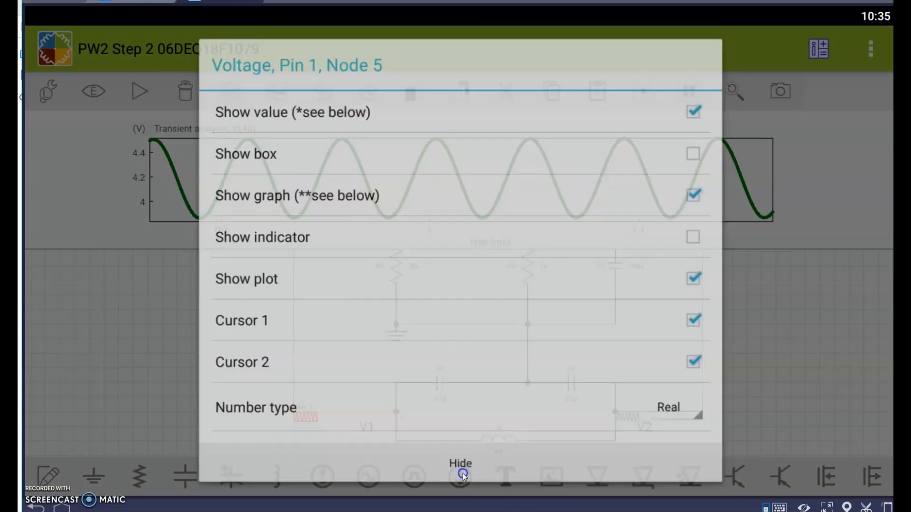
Step: Run the continuous simulation with V1 and V2 plotted together for the 3 mH inductor, and stop it once both waveforms are steady
click(142, 97)
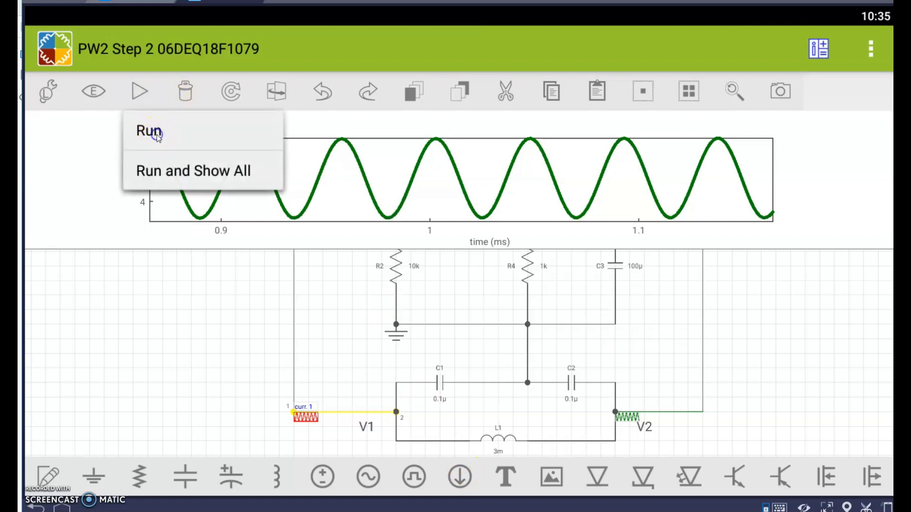
click(149, 132)
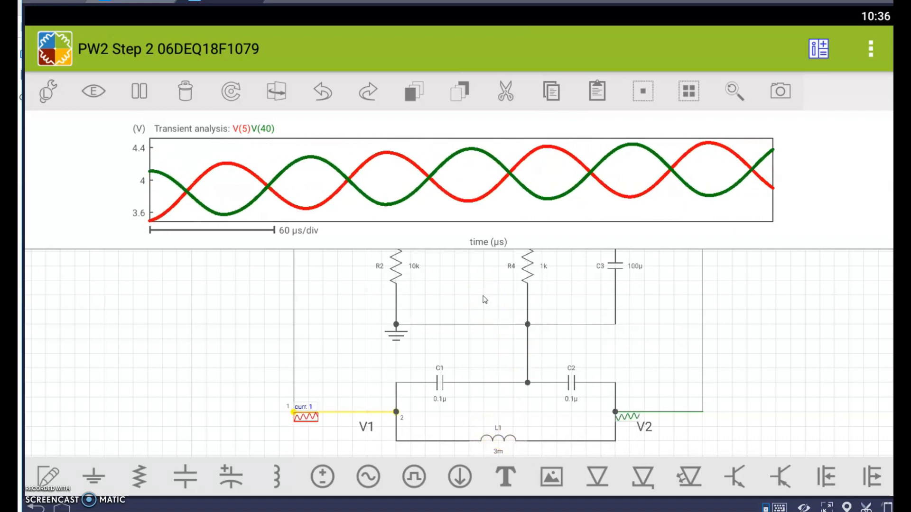
click(142, 92)
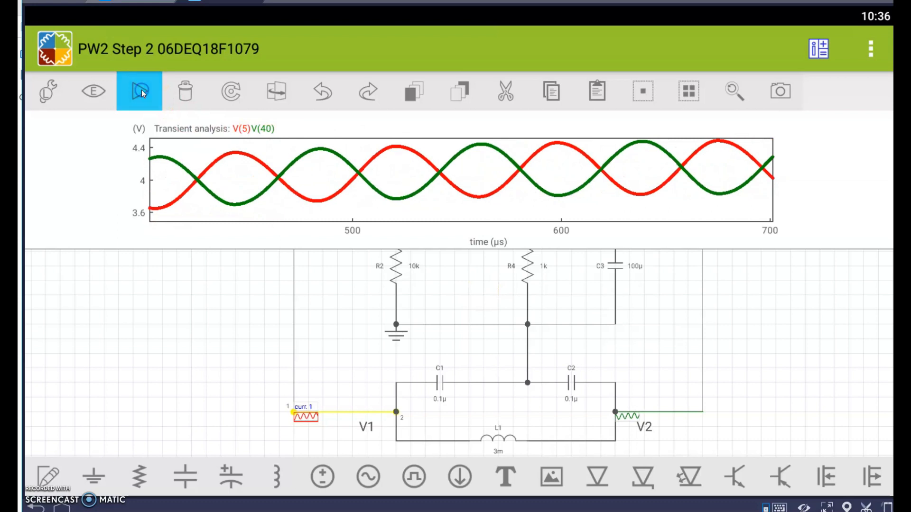
Step: Run the simulation with Run and Show All, and place cursor C1 at about 37 µs and cursor C2 at about 116 µs
click(141, 92)
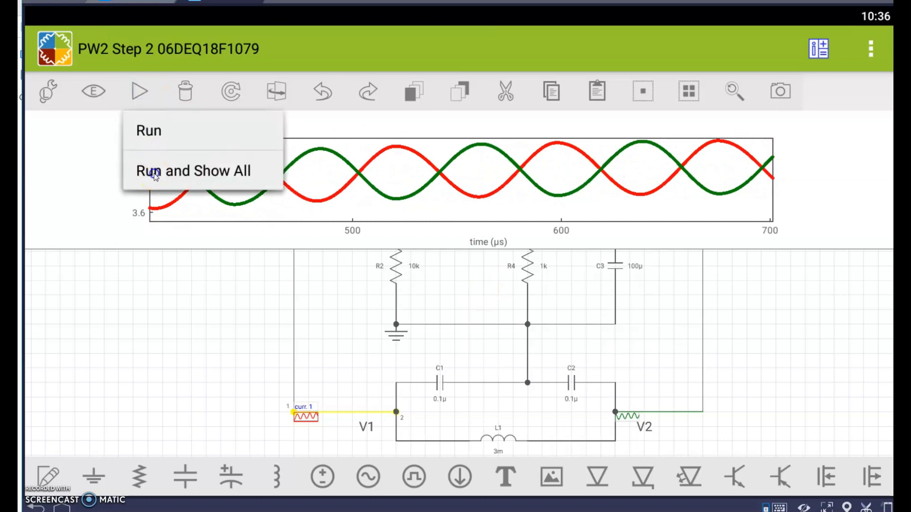
click(154, 173)
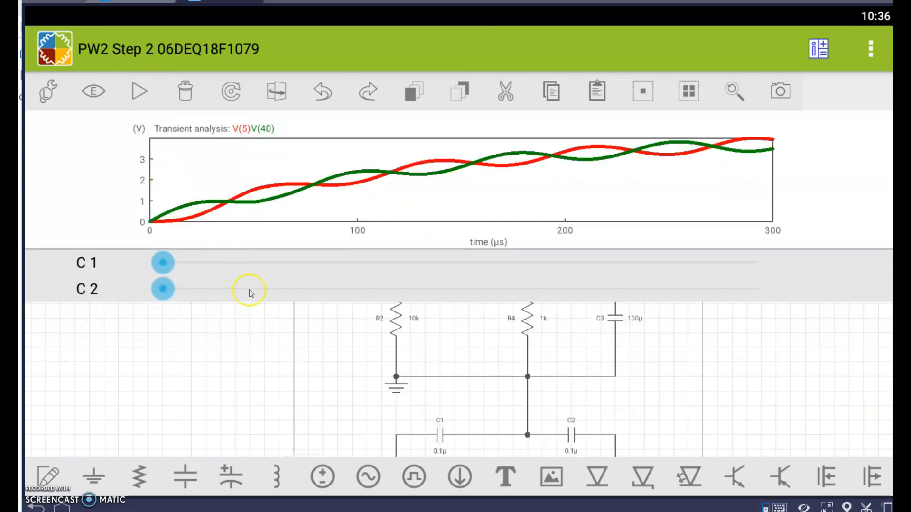
drag(748, 382, 750, 330)
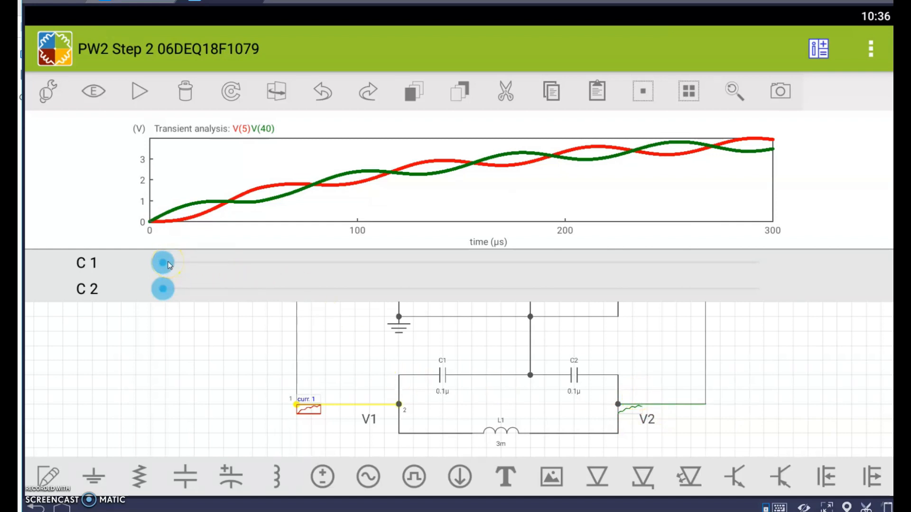
drag(167, 262, 237, 263)
drag(162, 291, 294, 291)
drag(372, 274, 394, 246)
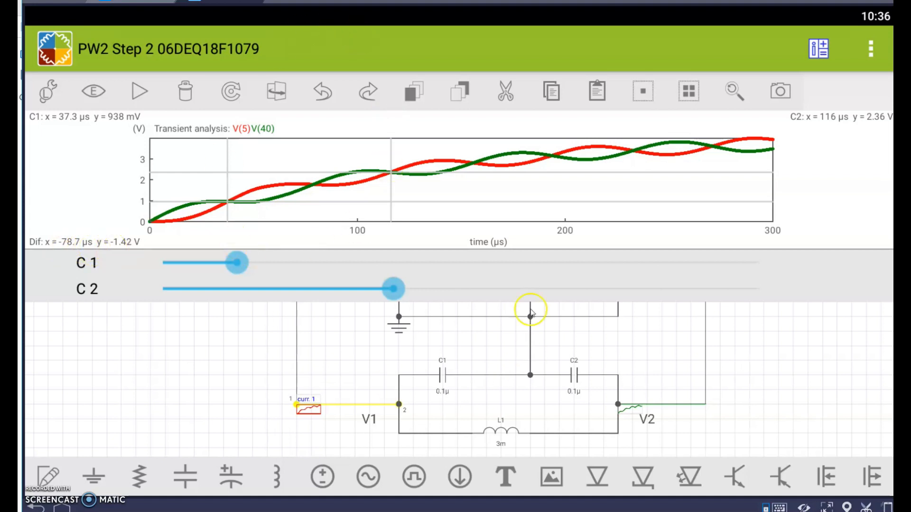
Step: Review the frequency formula, circuit diagram and parameter table of the lab sheet in Acrobat Reader, and return to the simulator
key(alt+Tab)
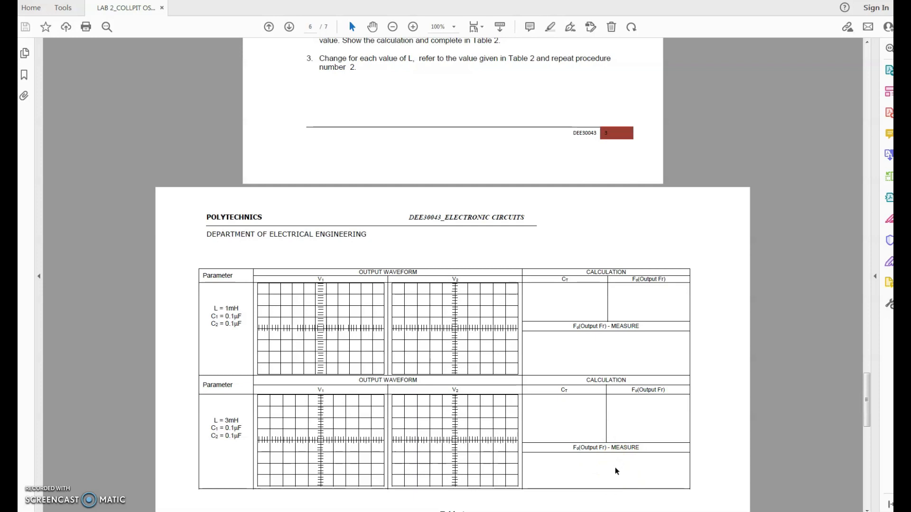
scroll(615, 467, up, 9)
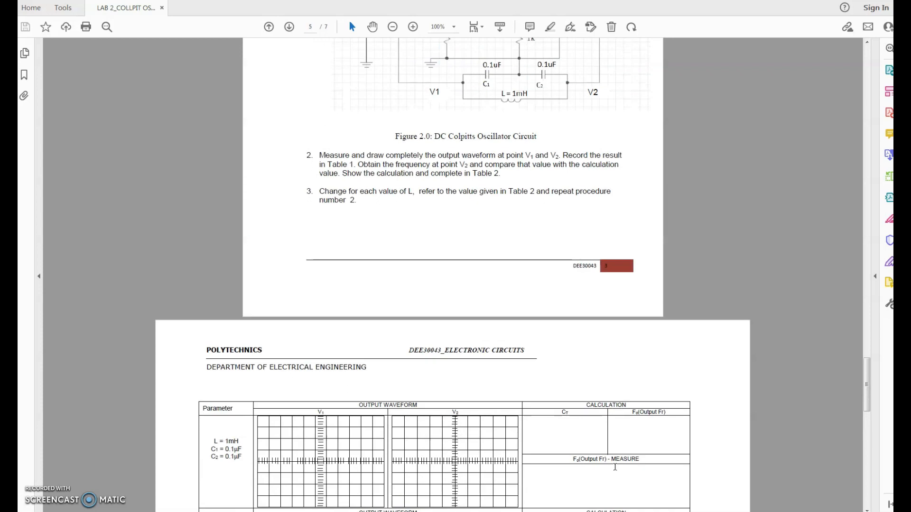
scroll(615, 464, up, 6)
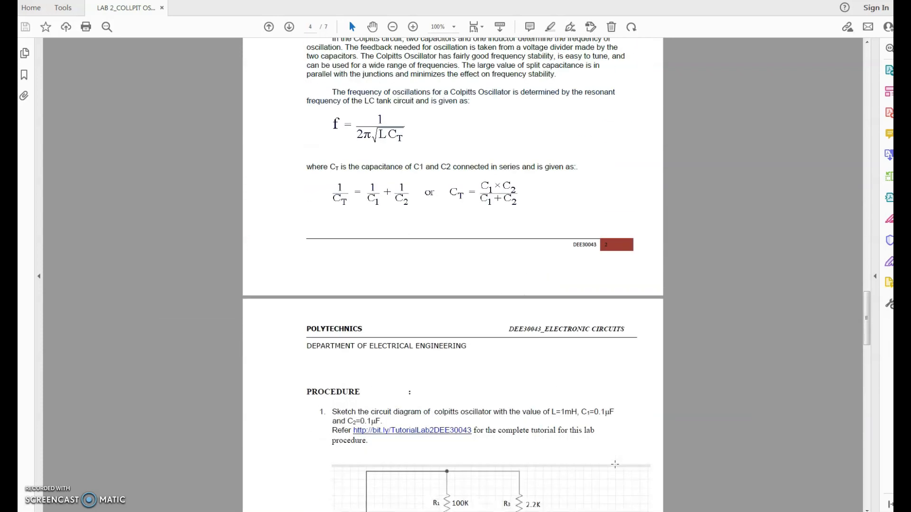
scroll(615, 464, up, 2)
scroll(615, 468, down, 7)
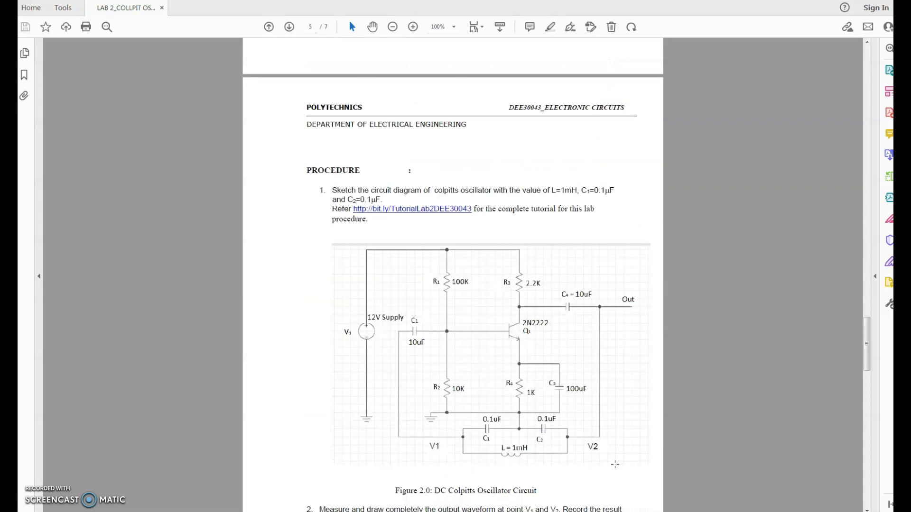
scroll(615, 465, down, 11)
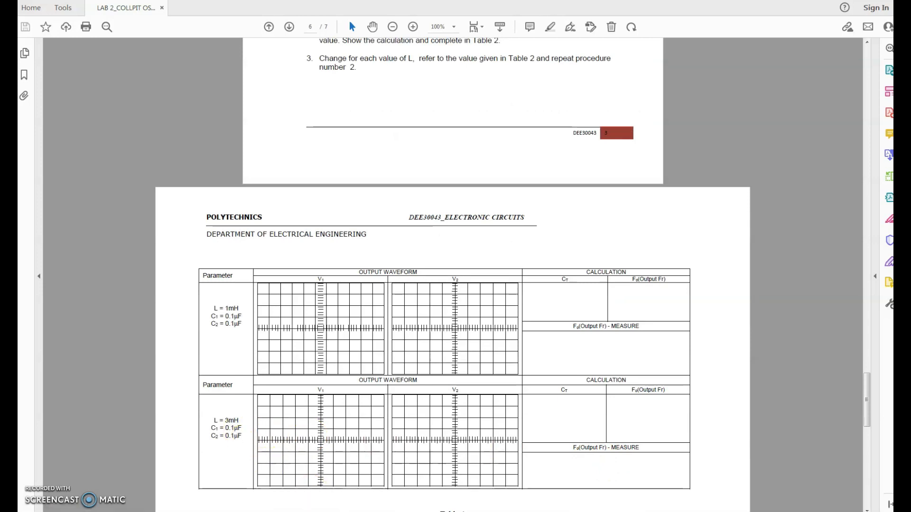
click(343, 511)
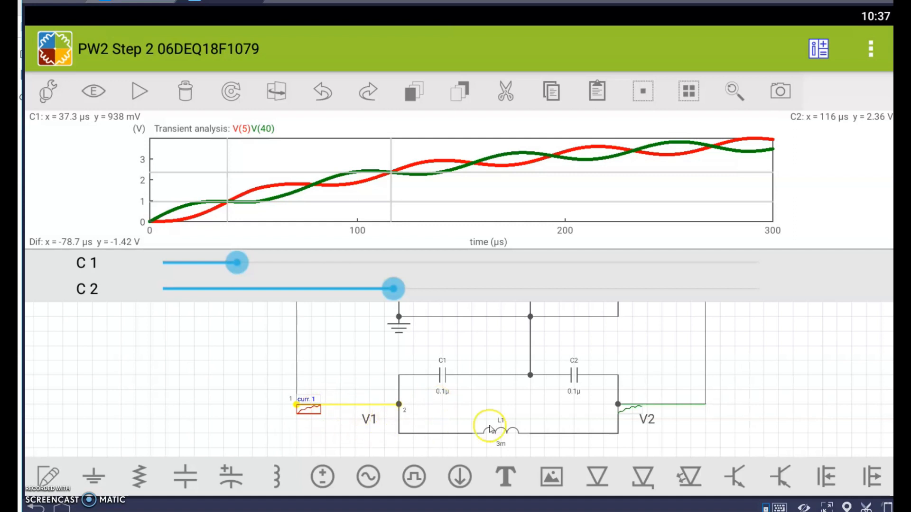
Step: Turn off Show value, Show graph and Show plot for the voltage at V2 (node 40)
click(642, 422)
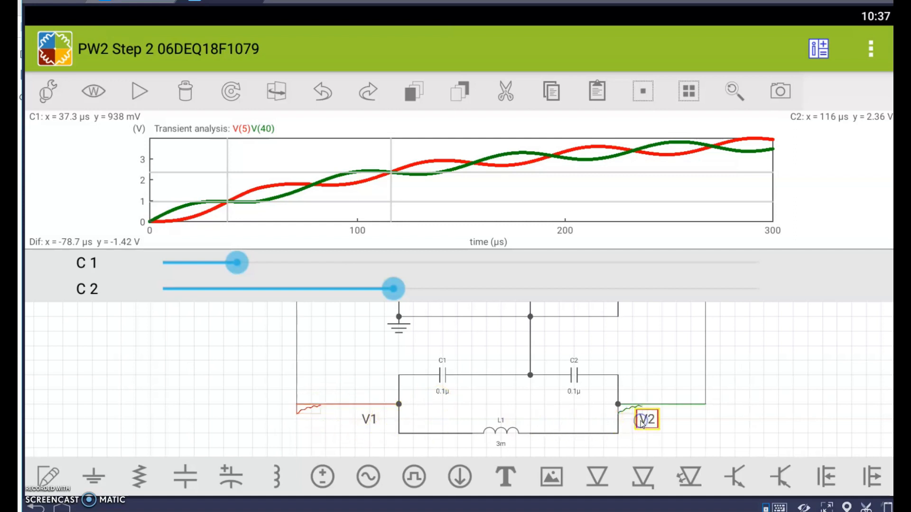
click(627, 410)
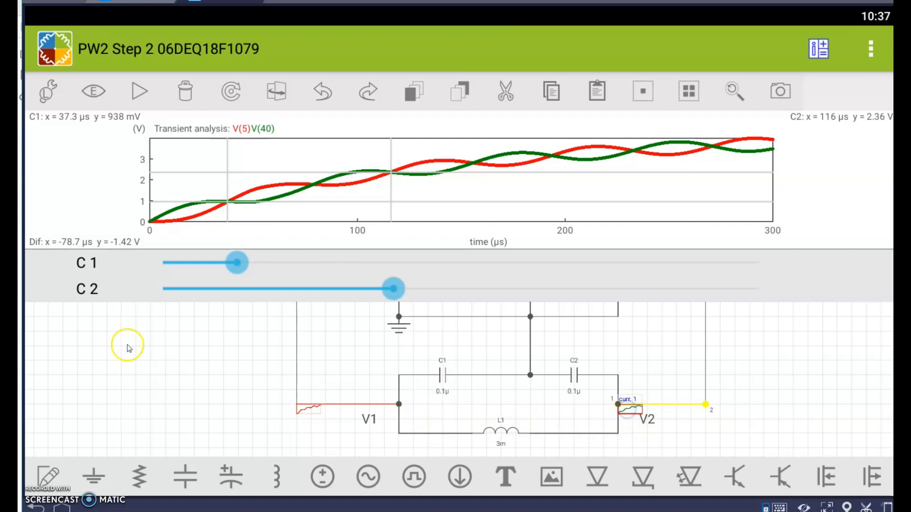
click(51, 96)
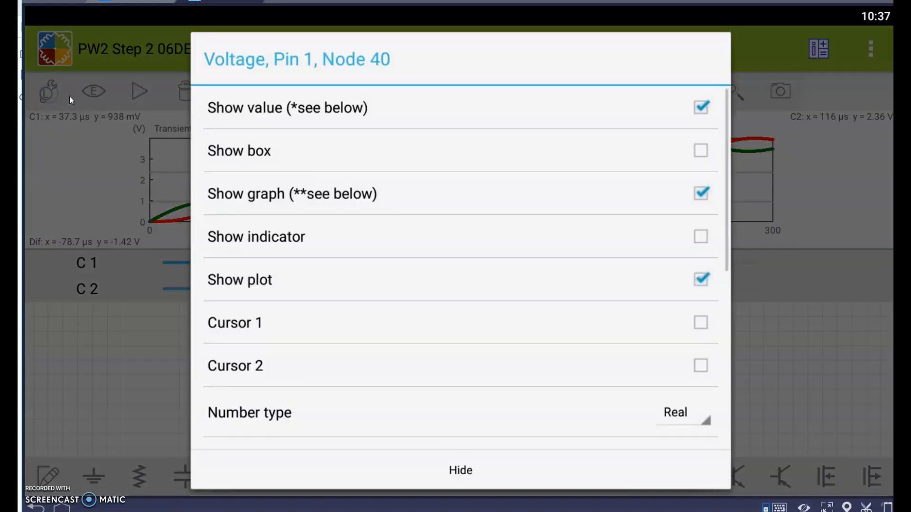
click(701, 107)
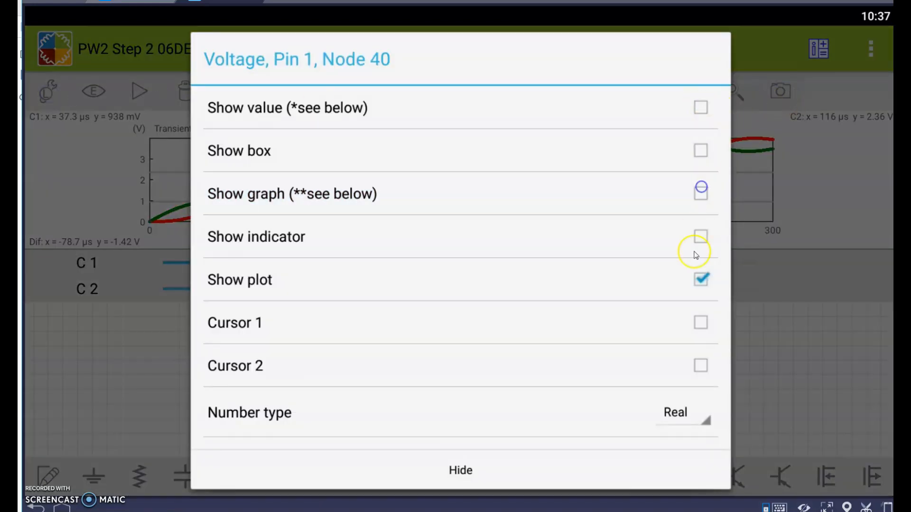
click(701, 279)
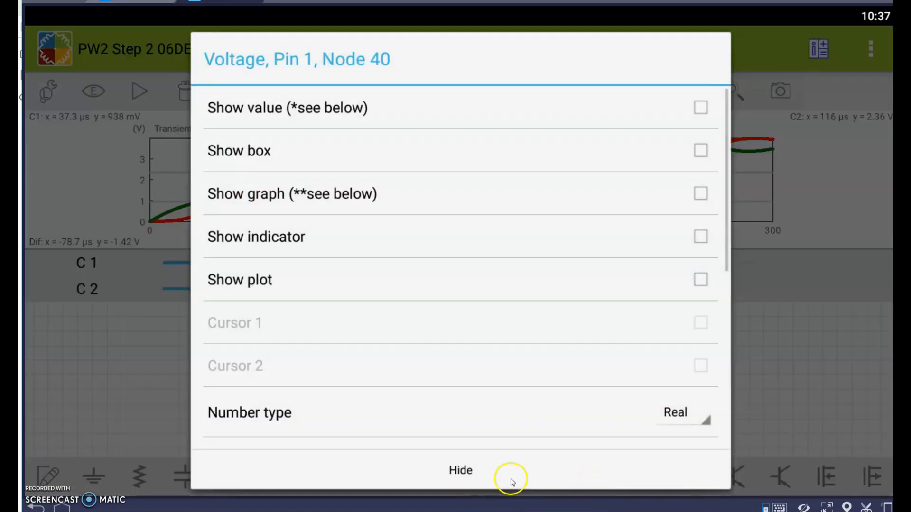
click(465, 471)
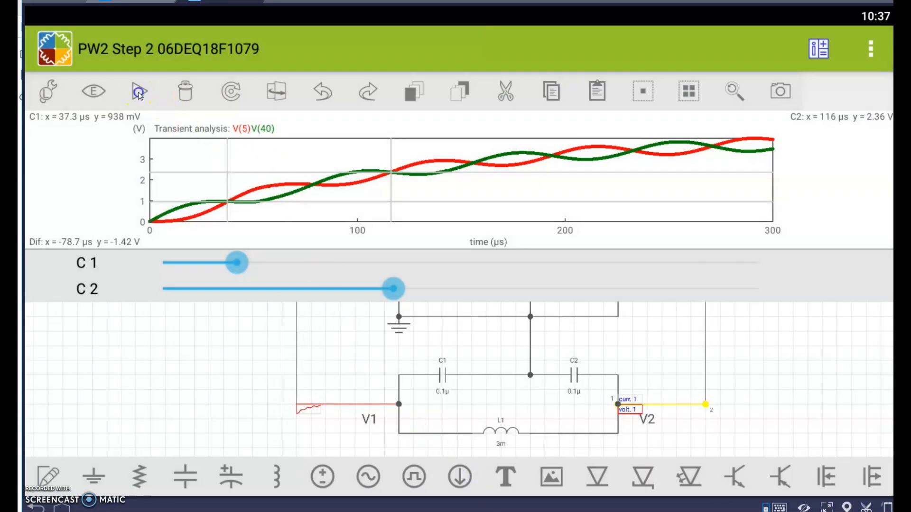
Step: Run the continuous simulation with only the V1 voltage plotted, and stop it once the waveform is steady
click(139, 92)
click(171, 138)
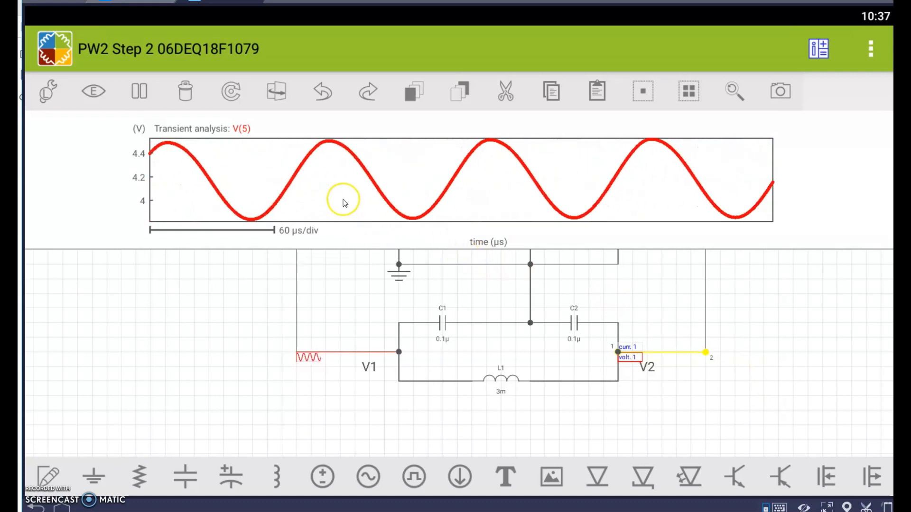
click(140, 92)
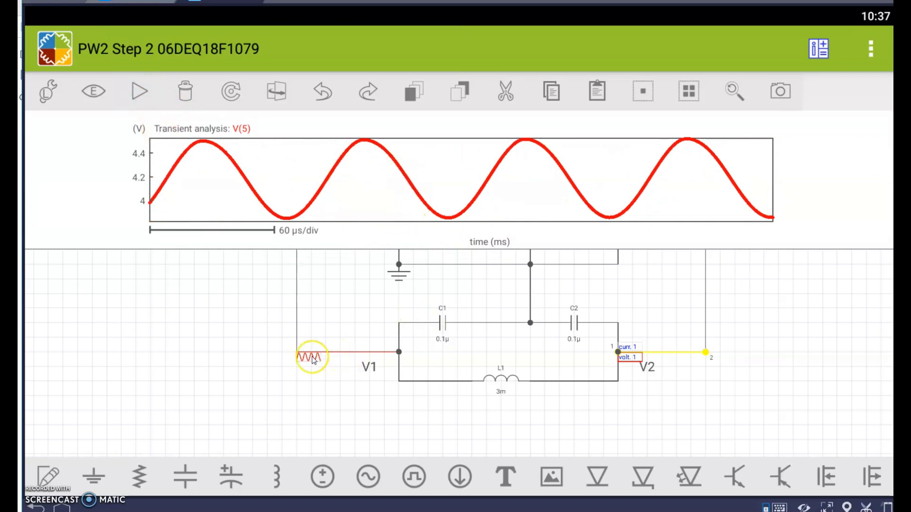
Step: Check the V1 waveform grid for L = 3 mH in the lab sheet in Acrobat Reader, and return to the simulator
click(480, 380)
click(304, 511)
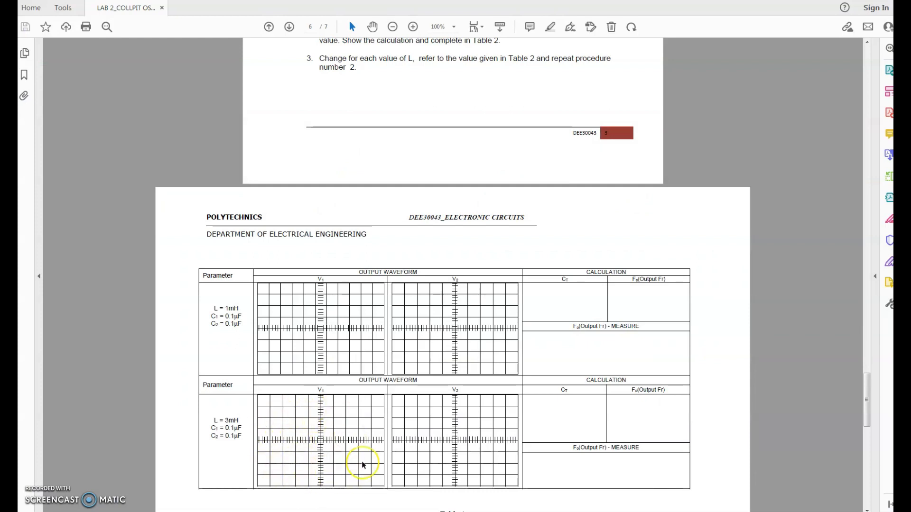
click(418, 511)
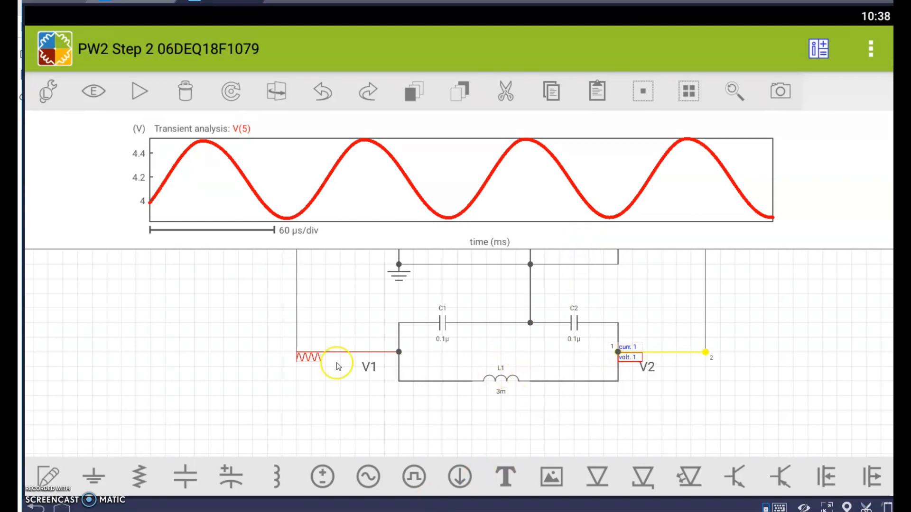
Step: Turn off Show value, Show graph and Show plot for the voltage at V1 (node 5)
click(309, 360)
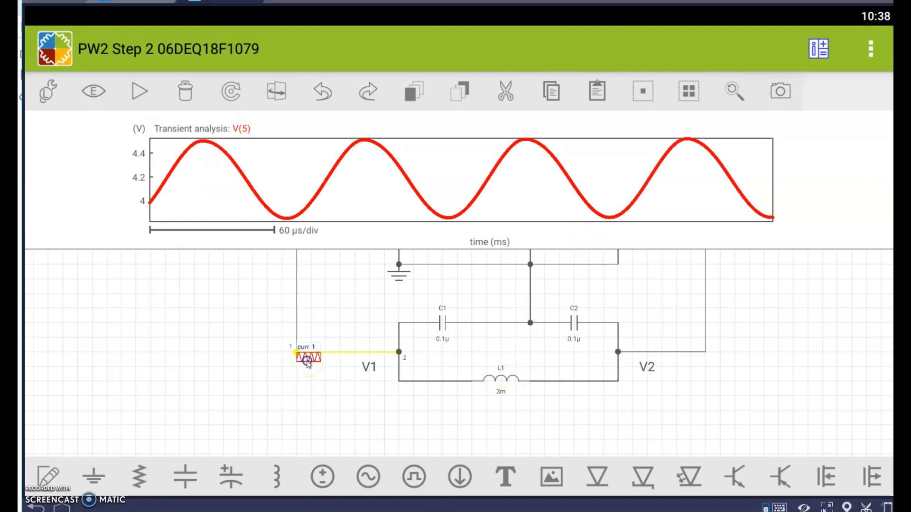
click(44, 95)
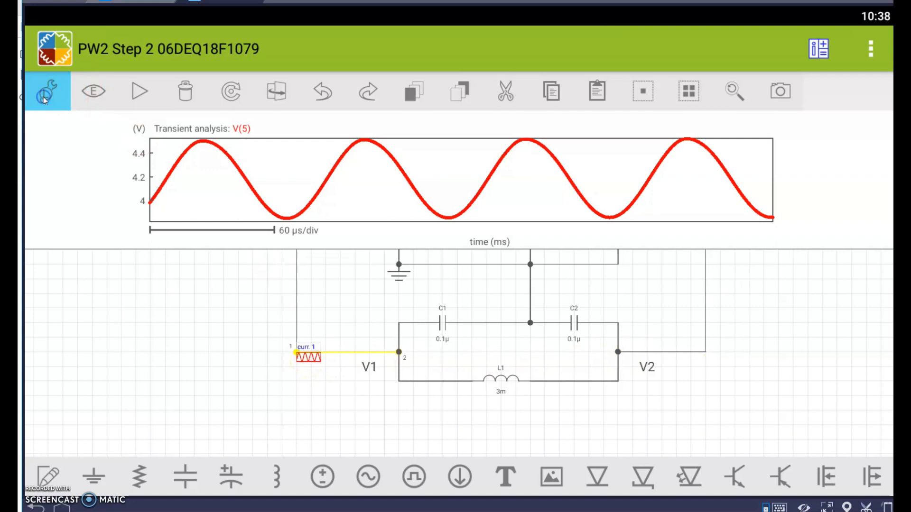
click(711, 107)
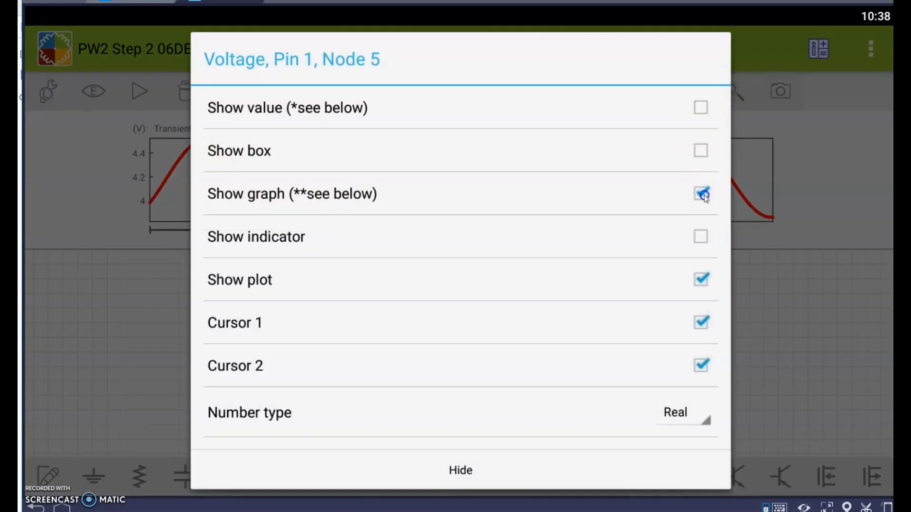
click(696, 269)
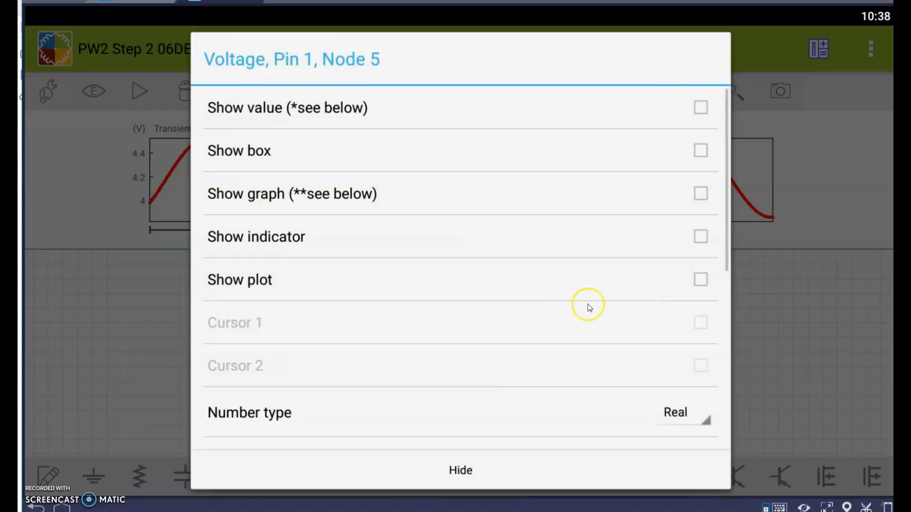
click(433, 469)
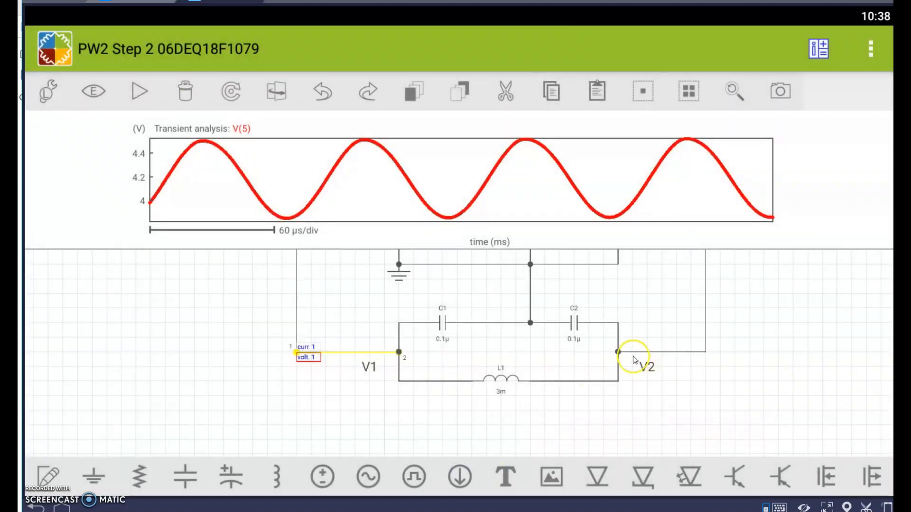
Step: Turn on Show value, Show graph, Show plot, Cursor 1 and Cursor 2 for the voltage at V2 (node 40)
click(638, 366)
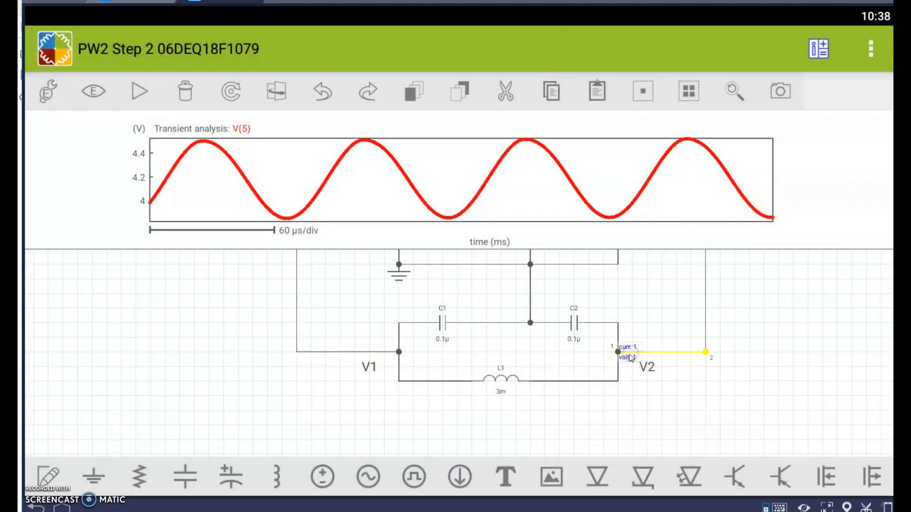
click(42, 94)
click(701, 191)
click(700, 279)
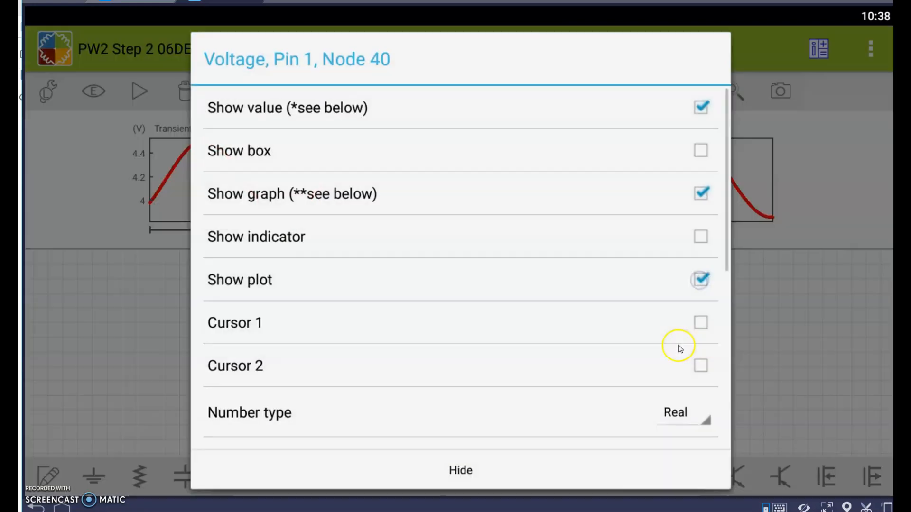
click(701, 322)
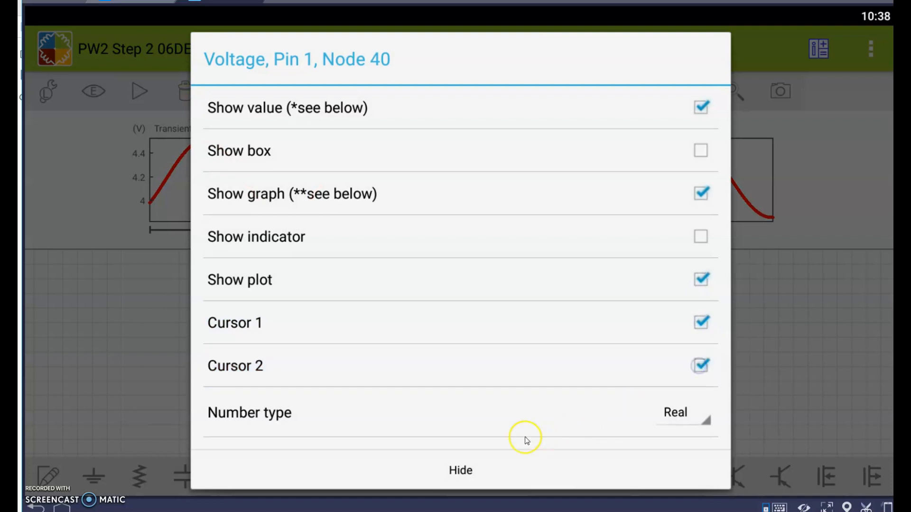
click(459, 484)
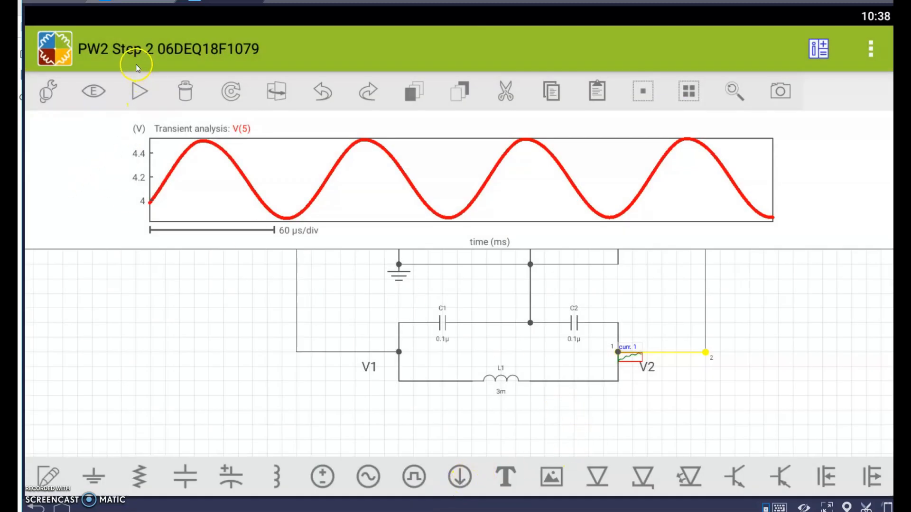
Step: Run the continuous simulation with only the V2 voltage plotted, and stop it once the waveform is steady
click(134, 89)
click(152, 127)
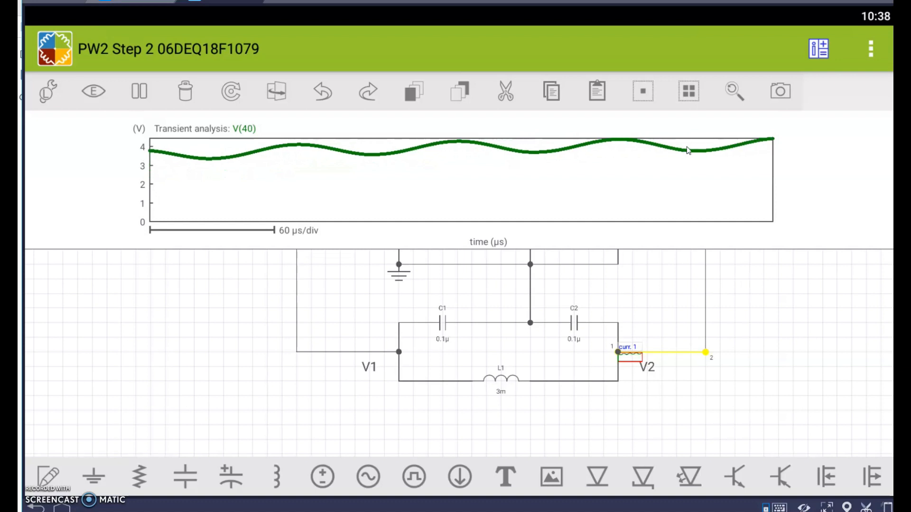
click(640, 143)
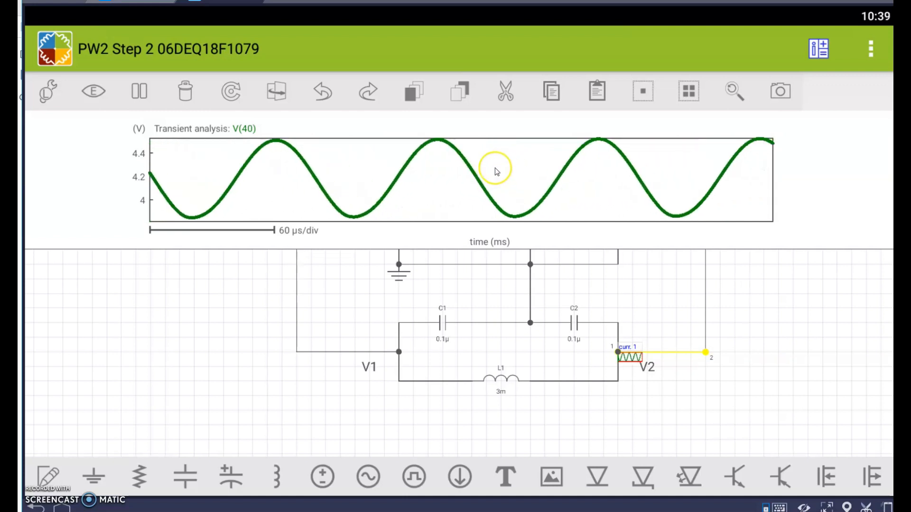
click(143, 94)
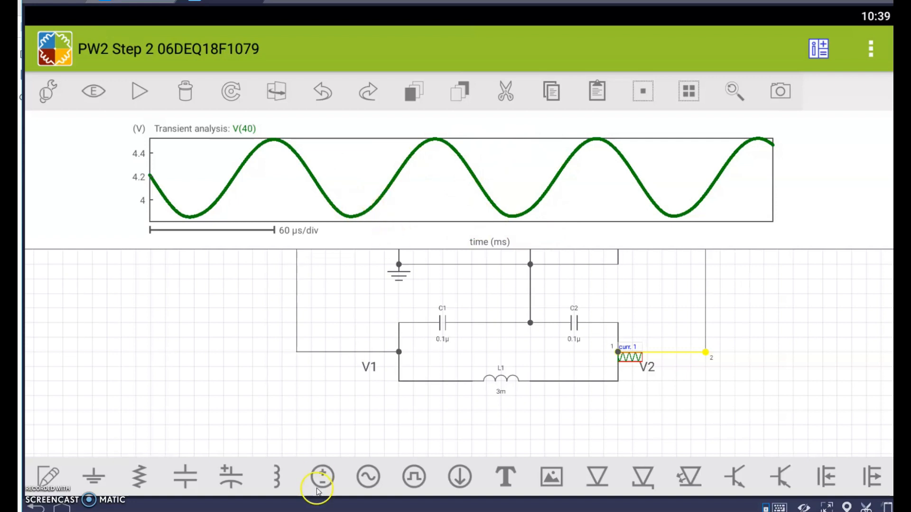
Step: Review the waveform and calculation table for L = 1 mH and 3 mH in Acrobat Reader, and return to the simulator
key(alt+Tab)
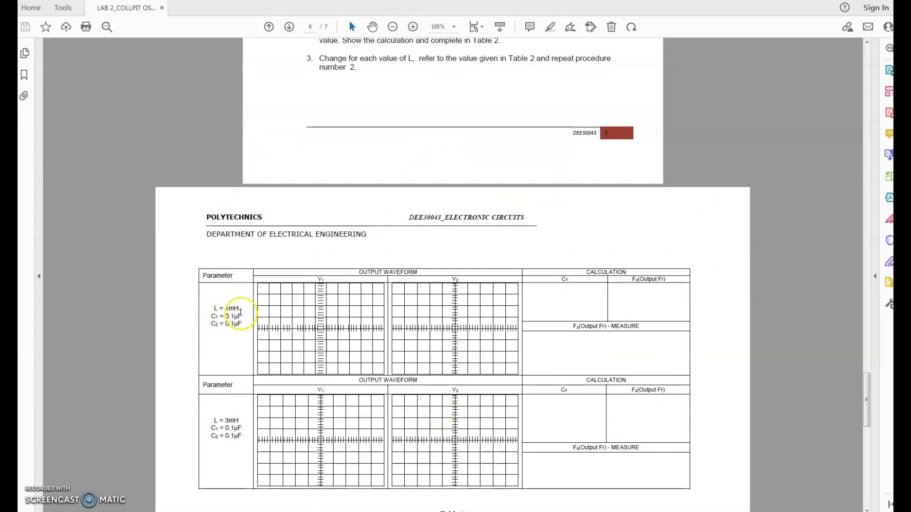
mouse_move(341, 511)
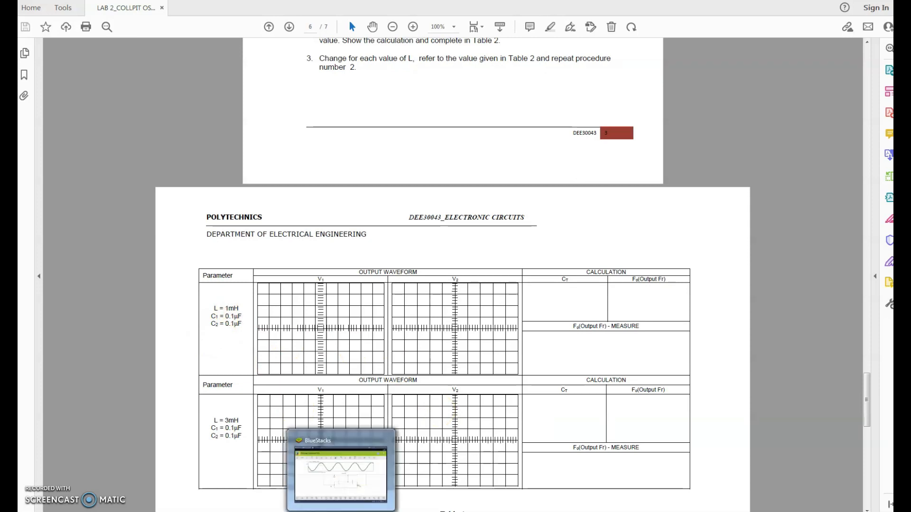
click(341, 511)
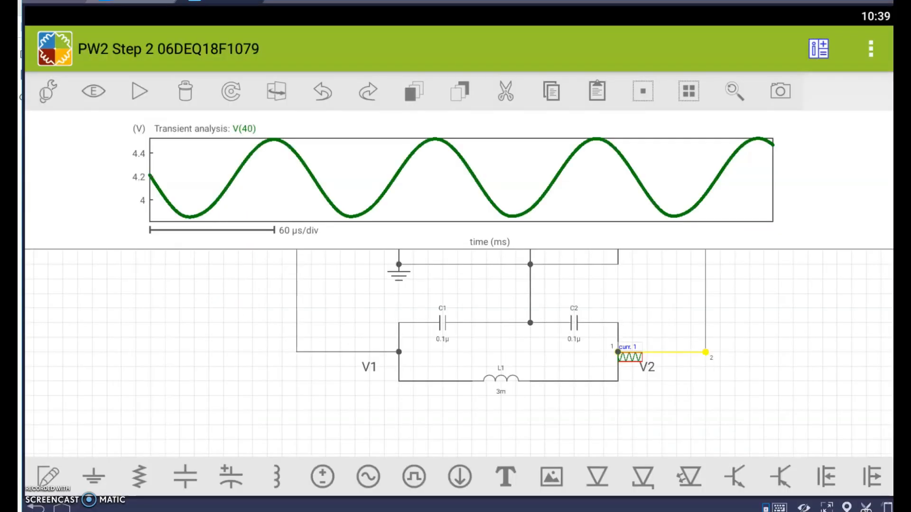
Step: Turn on Show value, Show graph, Show plot, Cursor 1 and Cursor 2 for the voltage at V1 (node 5)
click(312, 356)
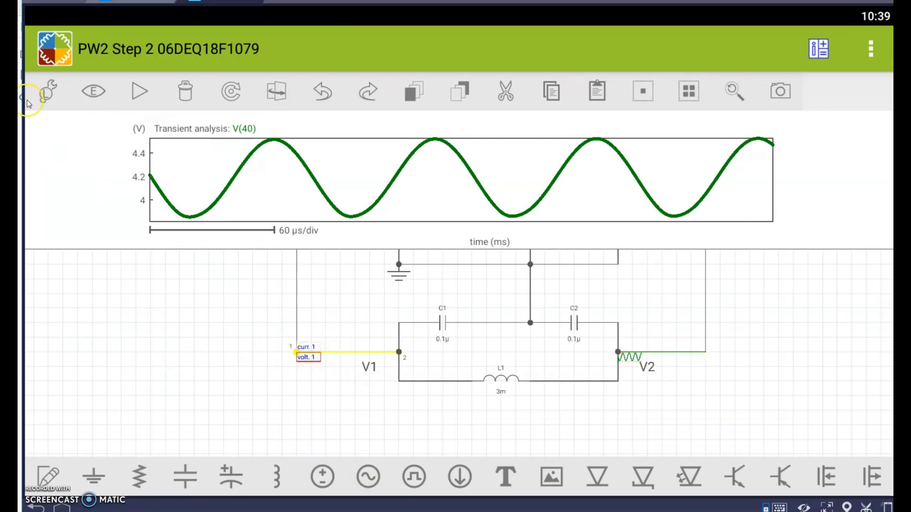
click(42, 95)
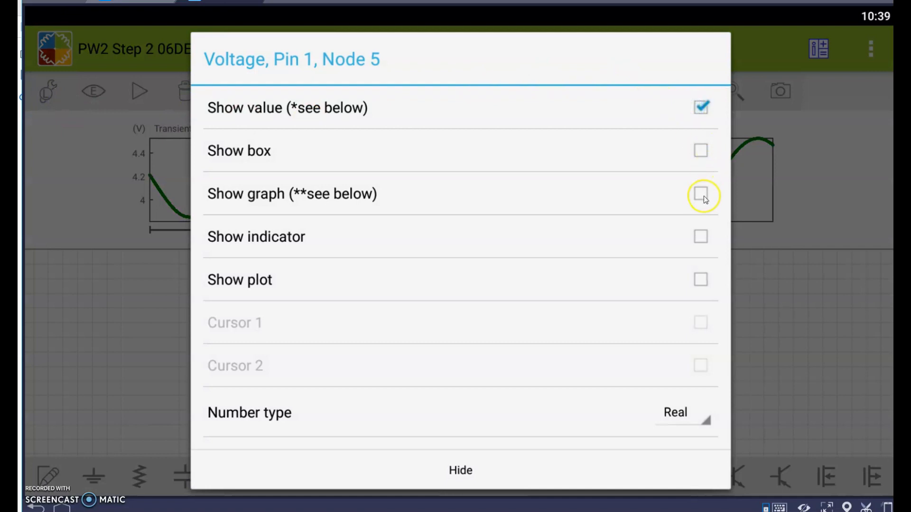
click(701, 280)
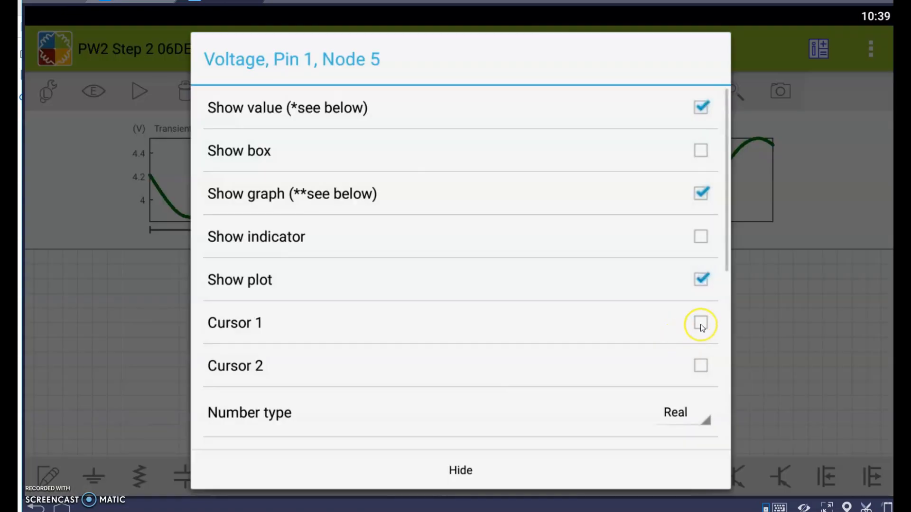
click(700, 323)
click(701, 365)
click(460, 470)
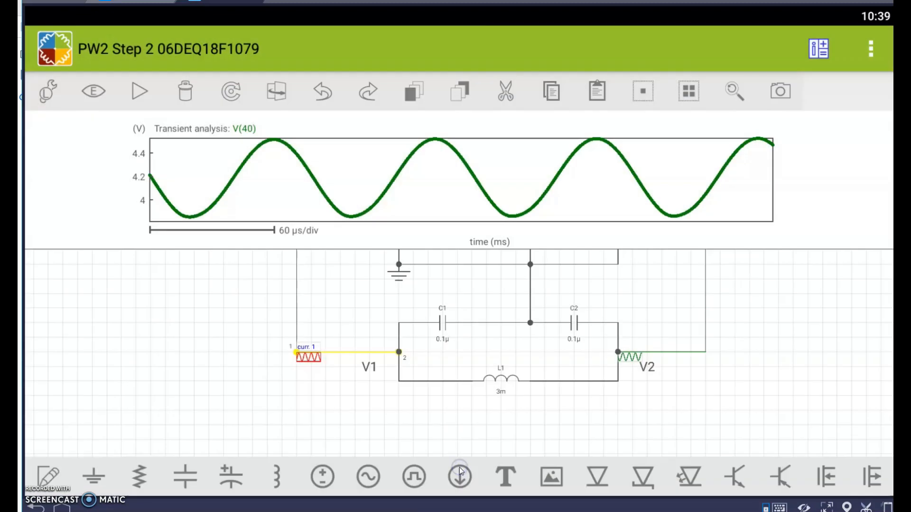
Step: Run the continuous simulation with the V1 and V2 voltages plotted together, and stop it once both waveforms are steady
click(137, 93)
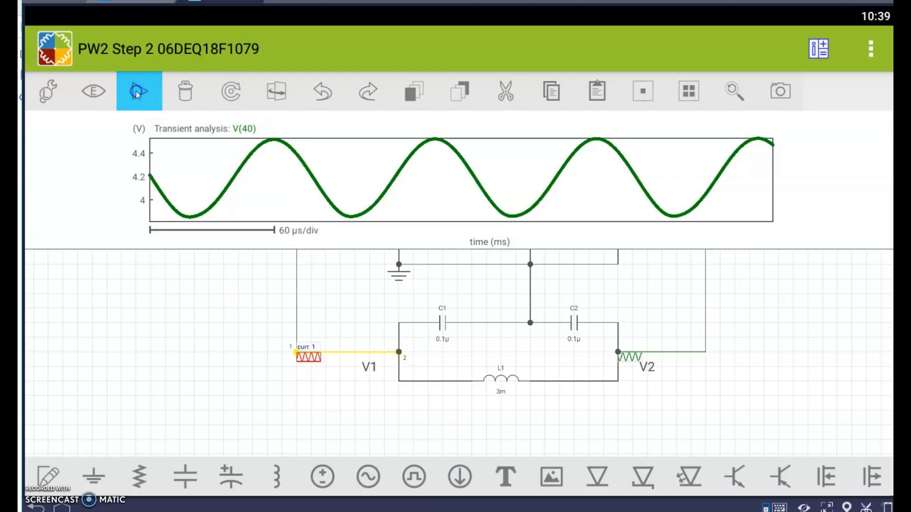
click(149, 131)
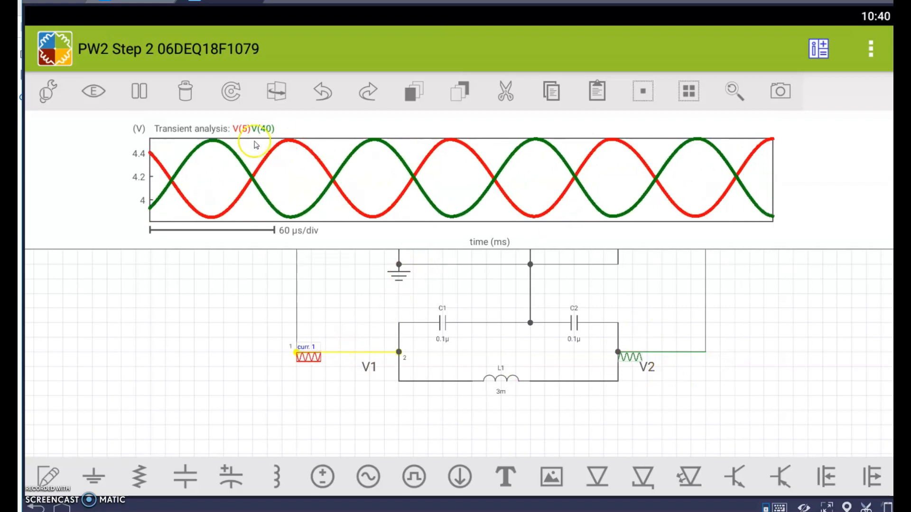
click(140, 92)
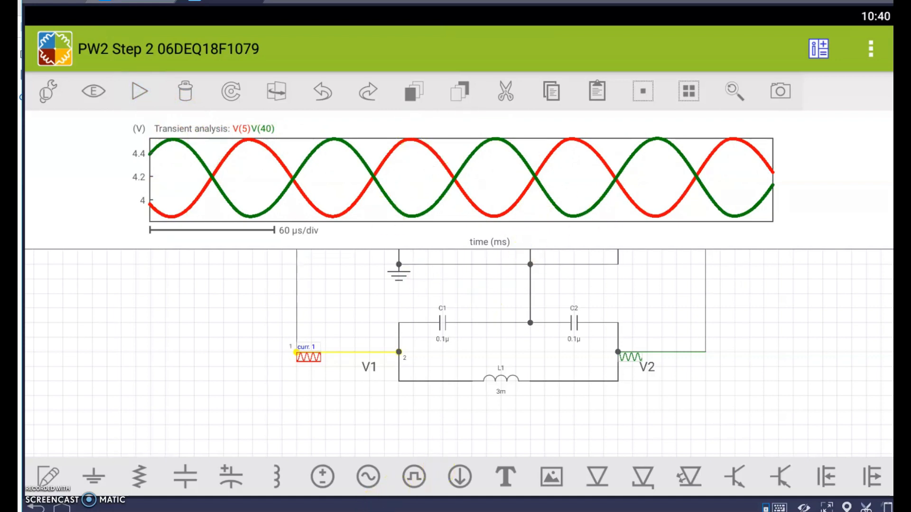
Step: Consult the lab sheet's parameter table in Acrobat Reader, and return to the simulator to save the PW2 Step 2 circuit
mouse_move(312, 511)
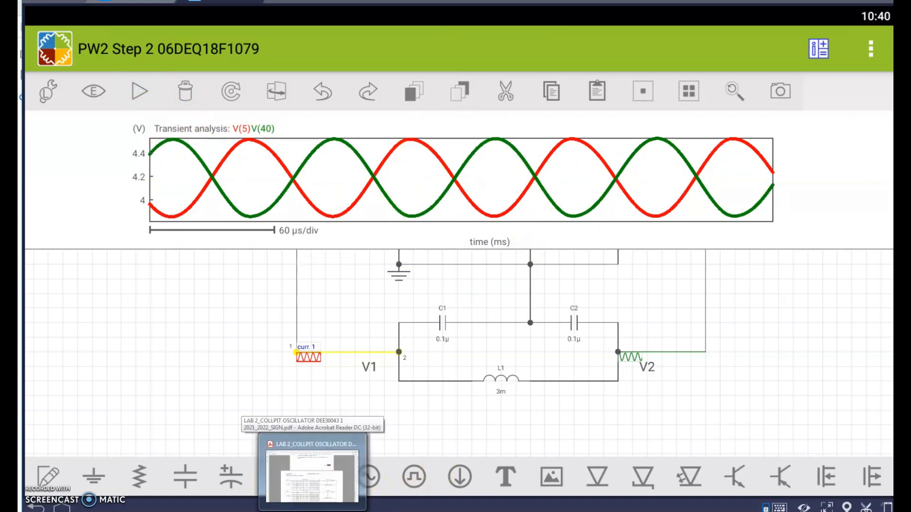
click(312, 511)
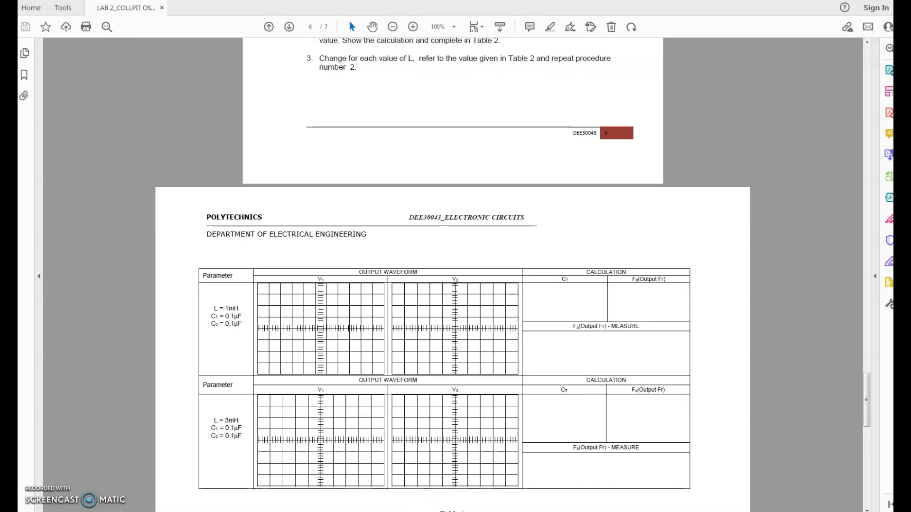
mouse_move(360, 511)
click(352, 435)
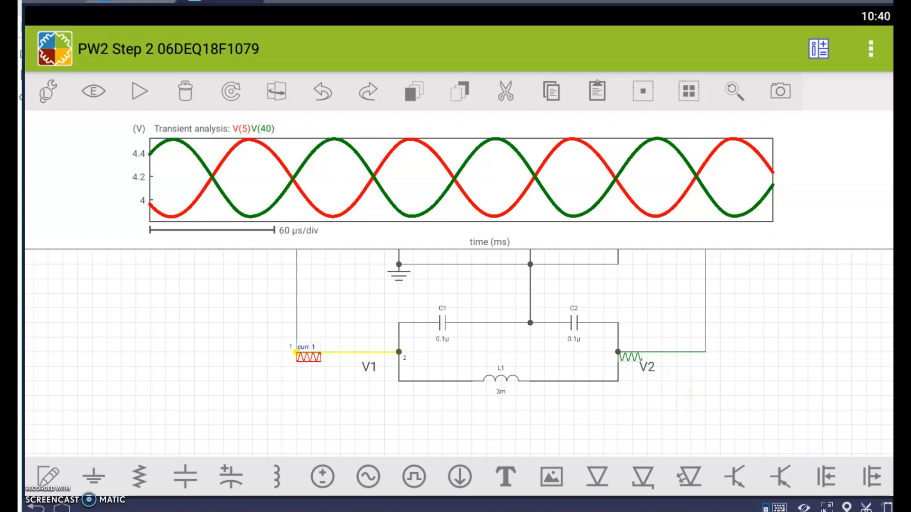
click(872, 46)
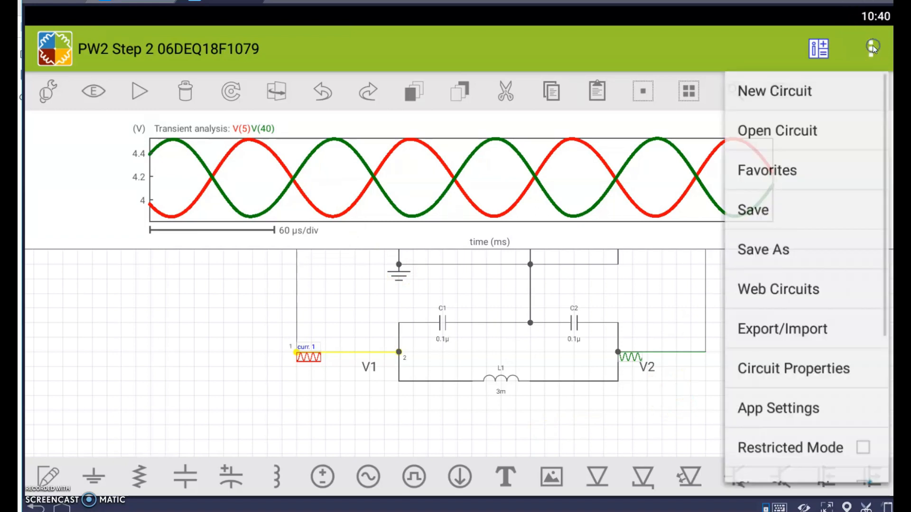
click(764, 212)
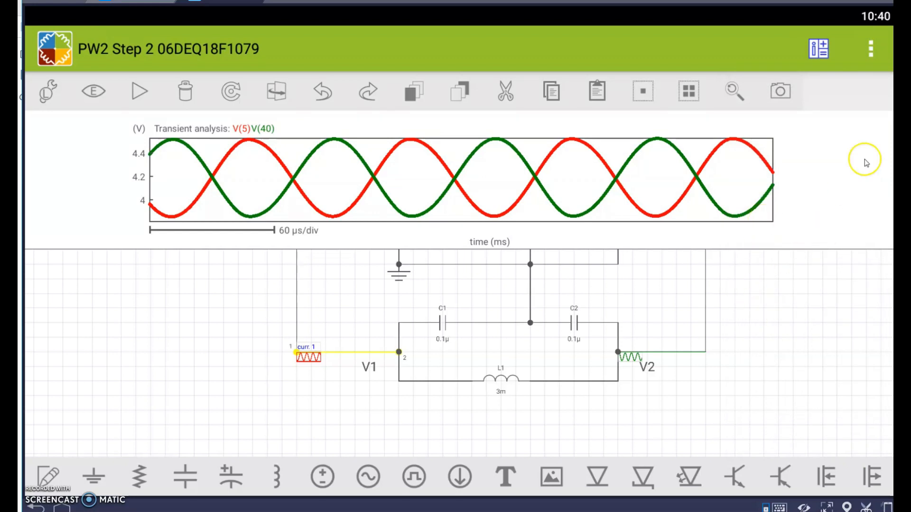
Step: Open the older PW2 Step 1 user circuit, saved at 9:10 PM, and examine its tank section with C1, C2 and L1
click(872, 50)
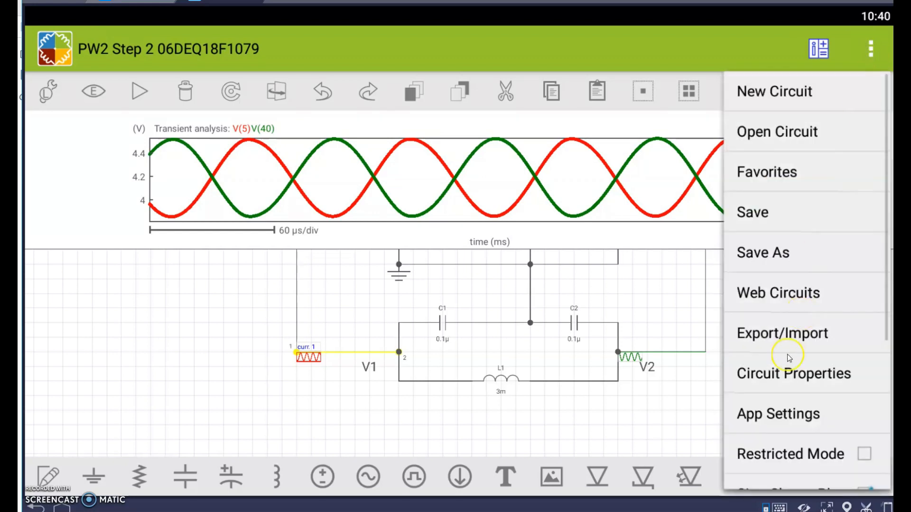
click(805, 134)
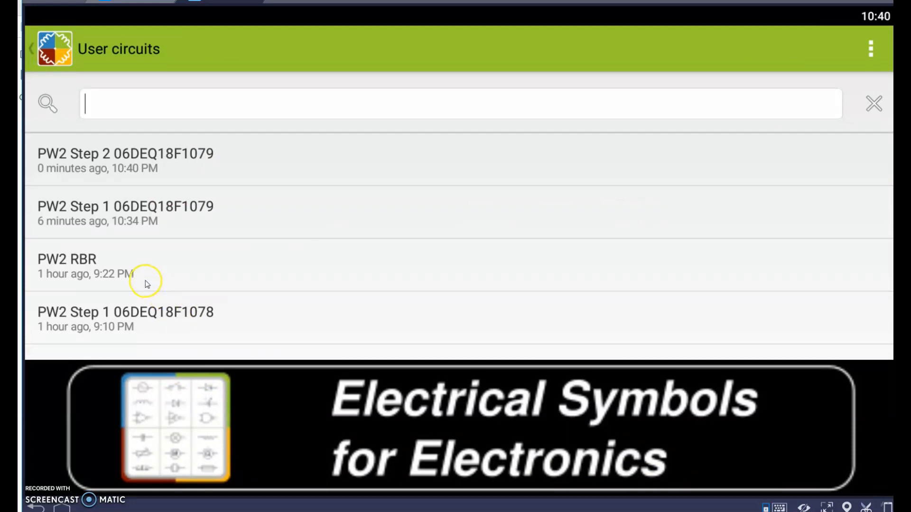
click(147, 318)
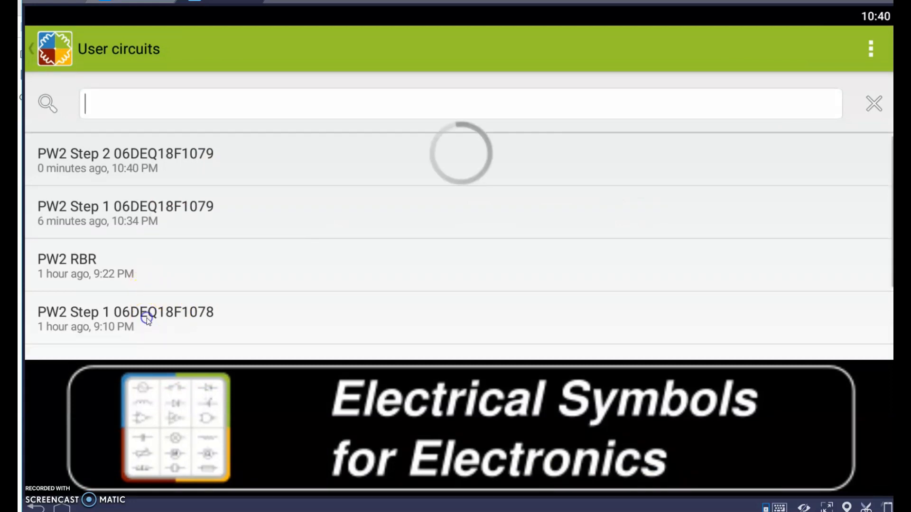
scroll(585, 309, down, 6)
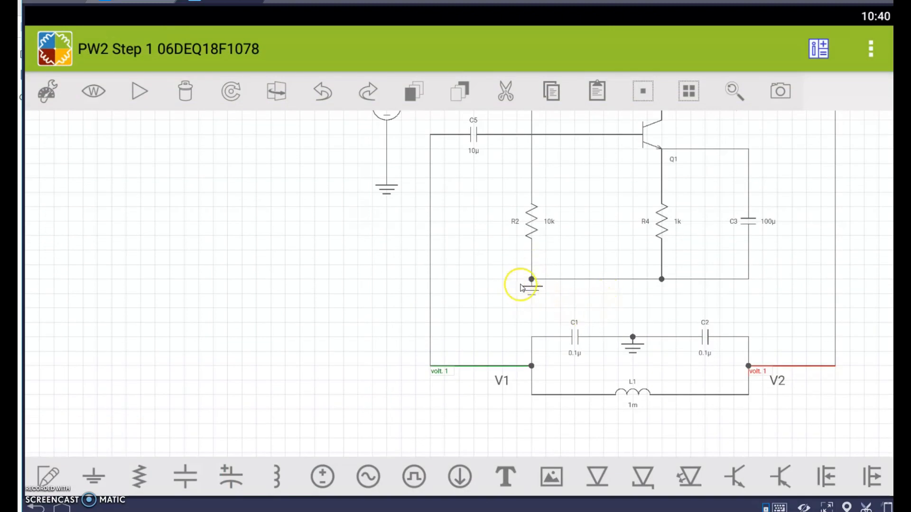
drag(783, 270, 573, 325)
click(419, 403)
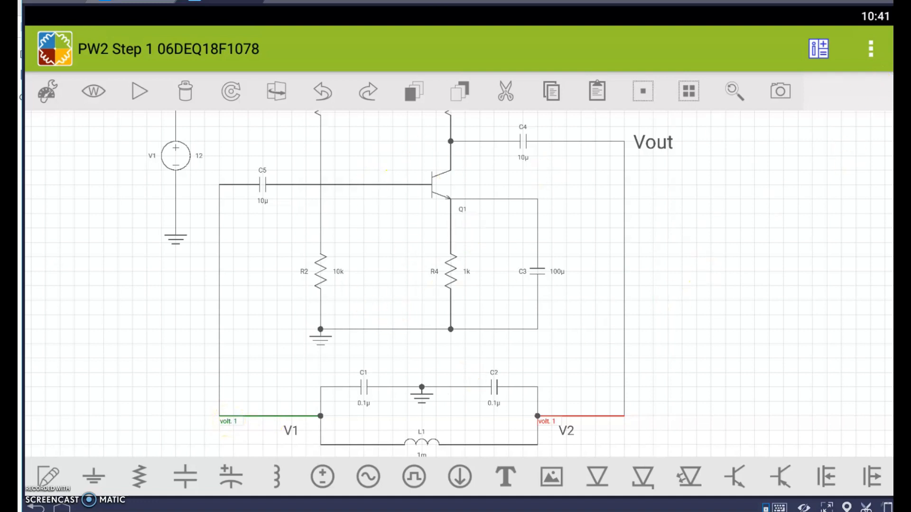
scroll(458, 435, down, 3)
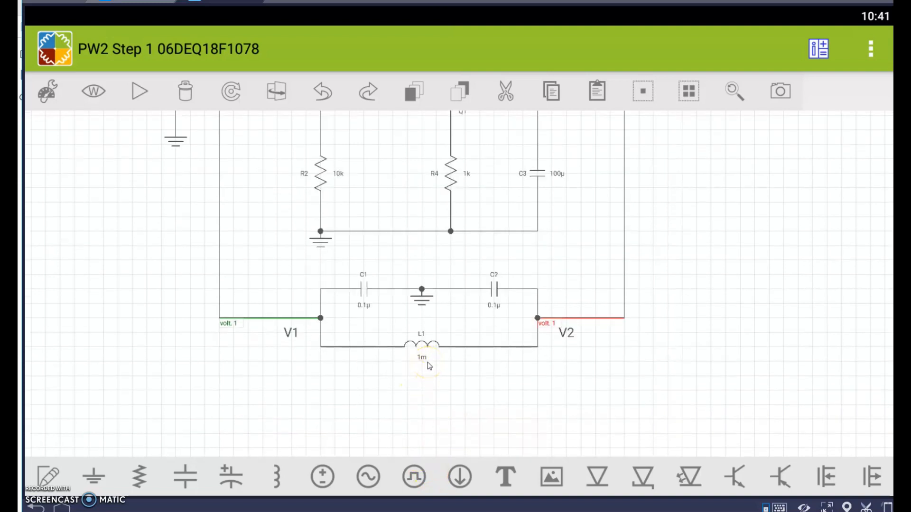
Step: Set the circuit's transient analysis stop time to 0.3 ms in the circuit properties
click(872, 48)
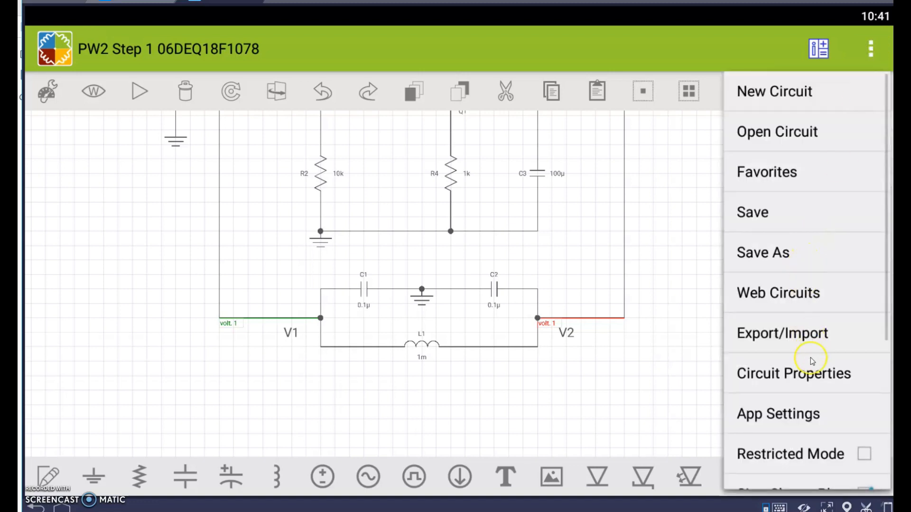
click(808, 373)
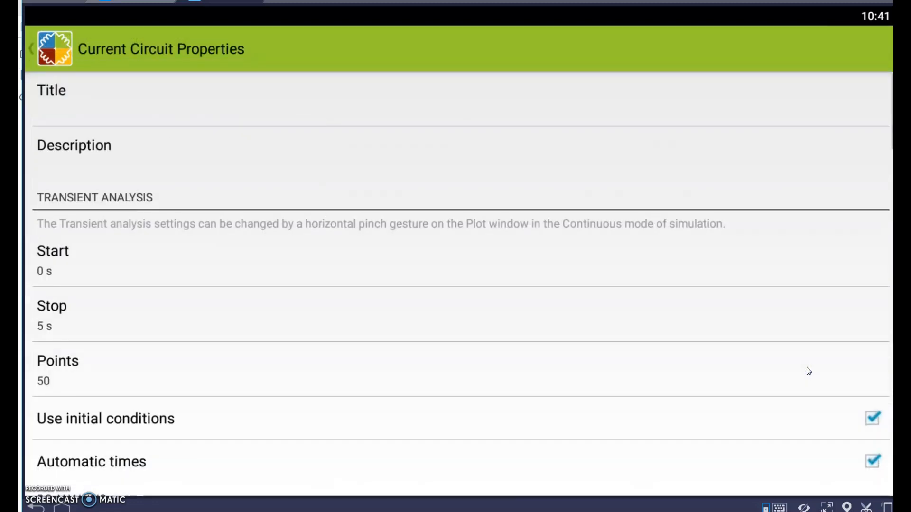
click(42, 320)
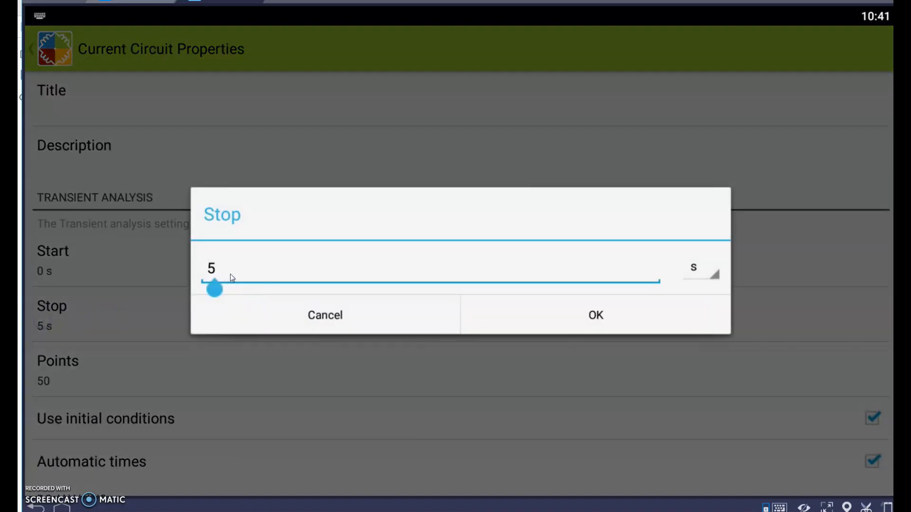
text(0.3)
click(710, 280)
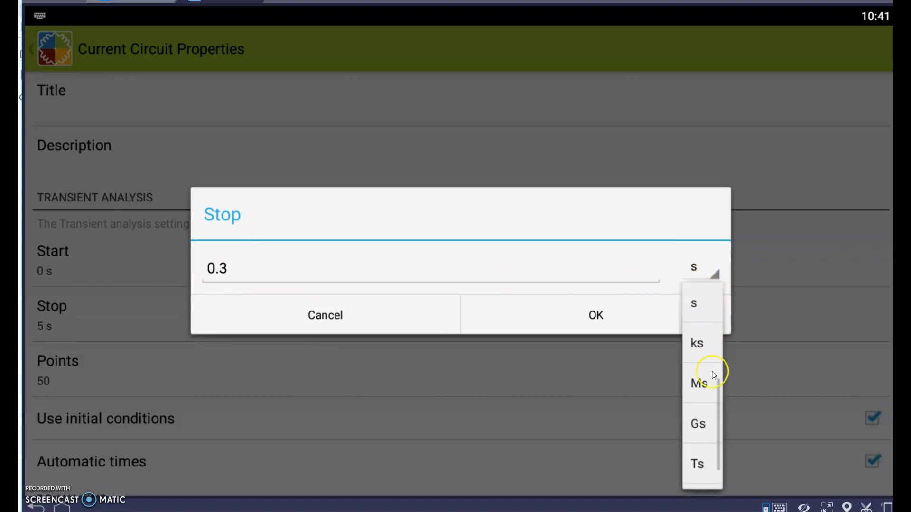
drag(708, 317, 708, 368)
click(703, 318)
click(601, 315)
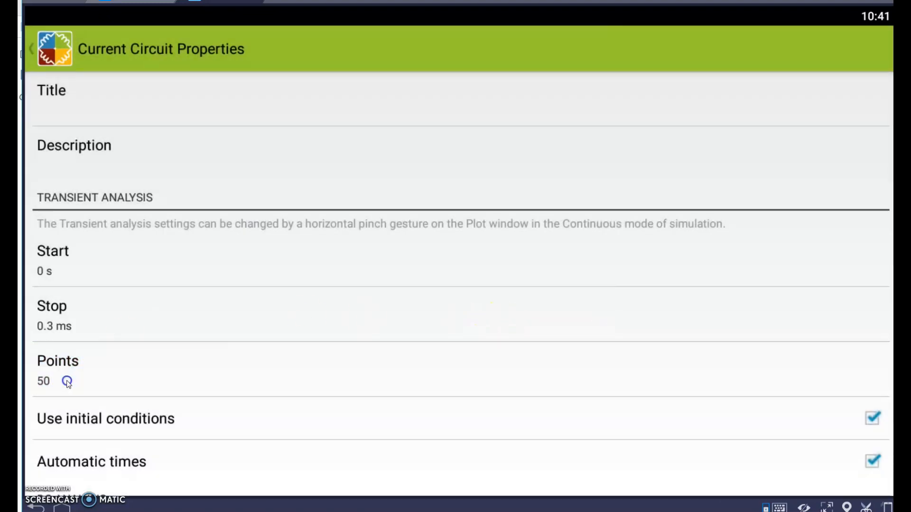
Step: Set the transient analysis to 200 points and return to the schematic
click(67, 382)
key(BackSpace)
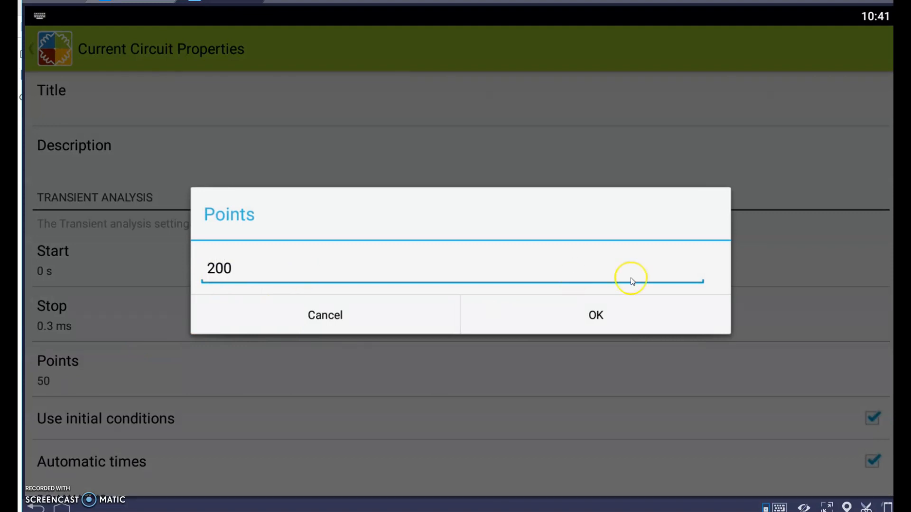
click(600, 313)
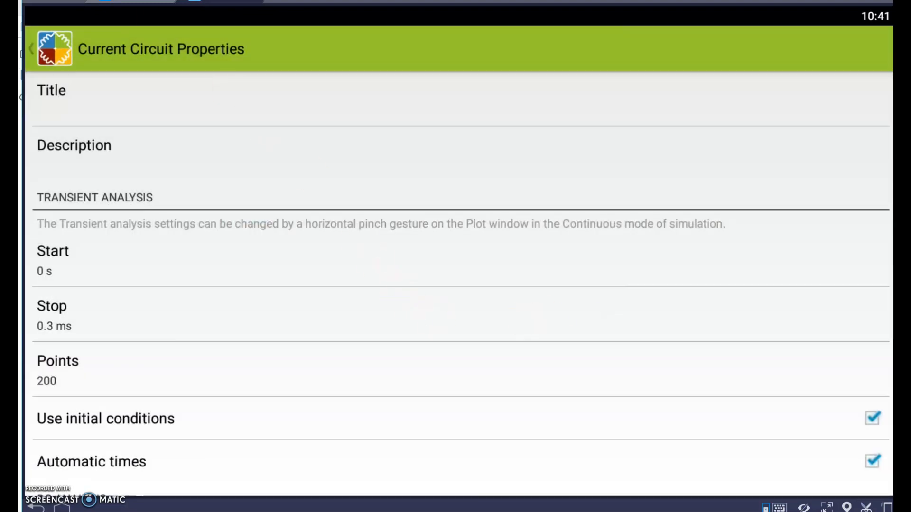
click(26, 51)
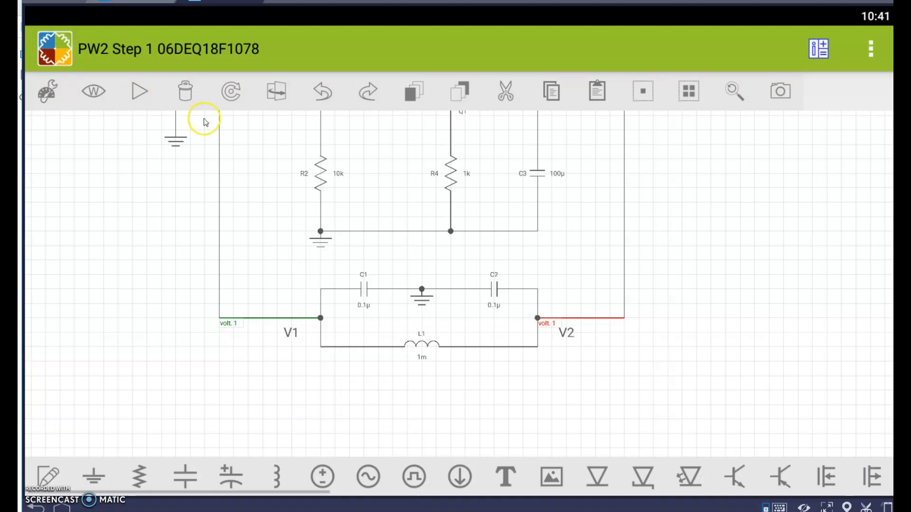
Step: Run the Step 1 simulation with V1 and V2 plotted together, examine the amplifier section, and stop it once the waveforms are steady
click(140, 91)
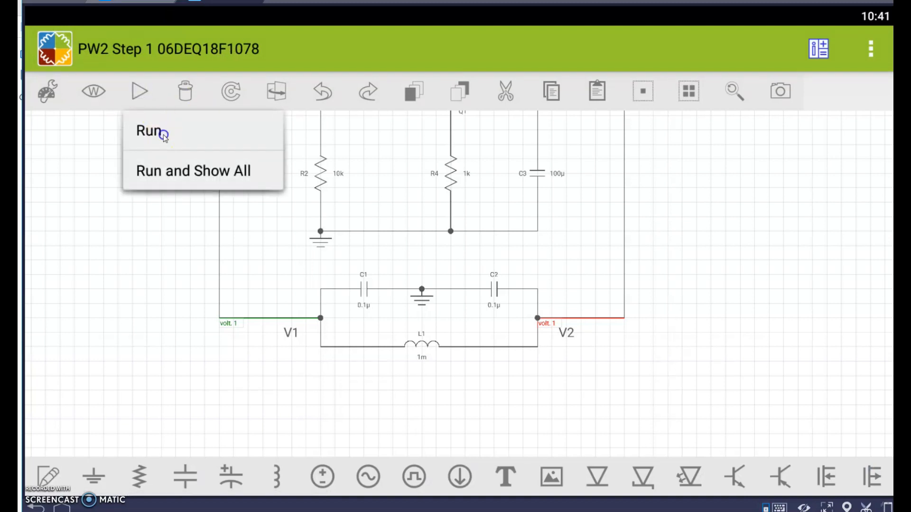
click(163, 135)
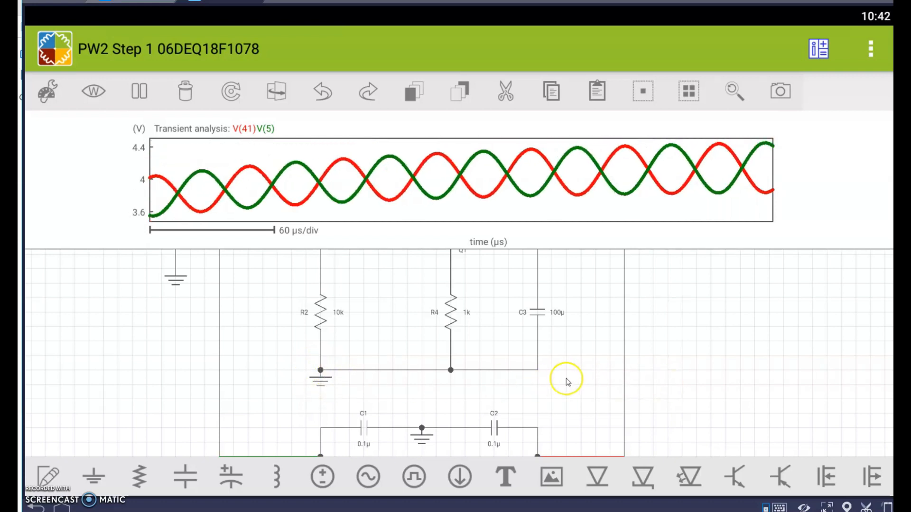
drag(575, 383, 573, 437)
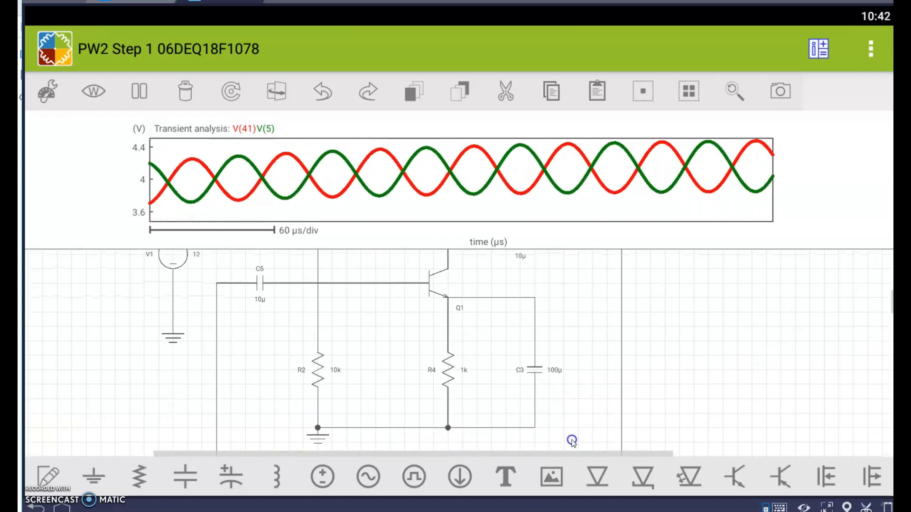
drag(572, 348, 571, 387)
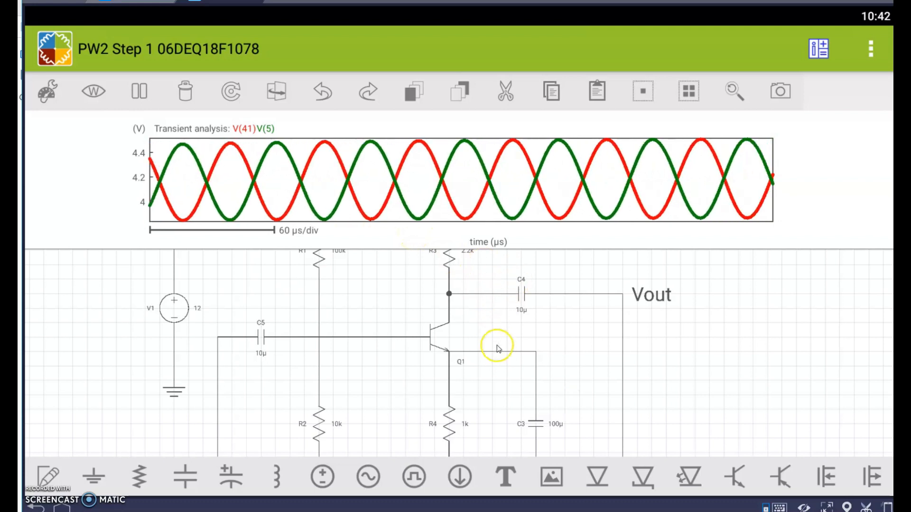
click(139, 92)
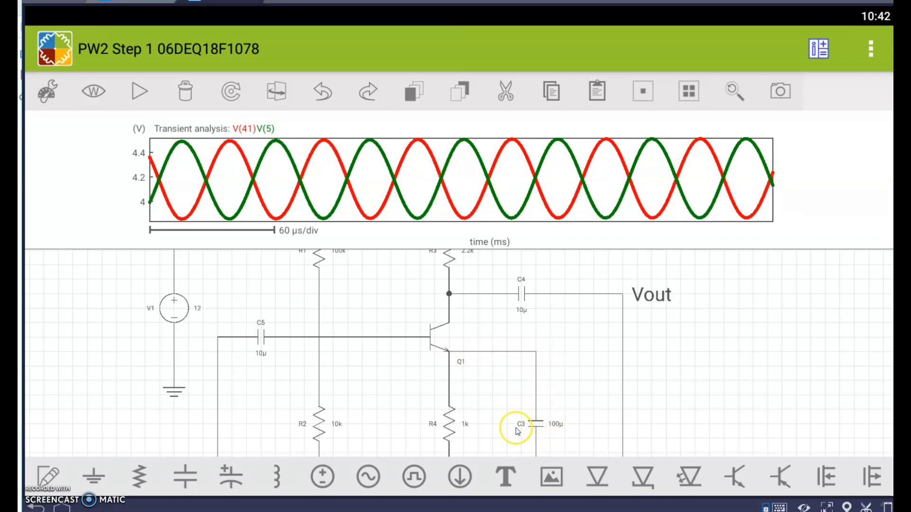
Step: Delete the horizontal and vertical wires connecting Q1's emitter to capacitor C3
click(530, 416)
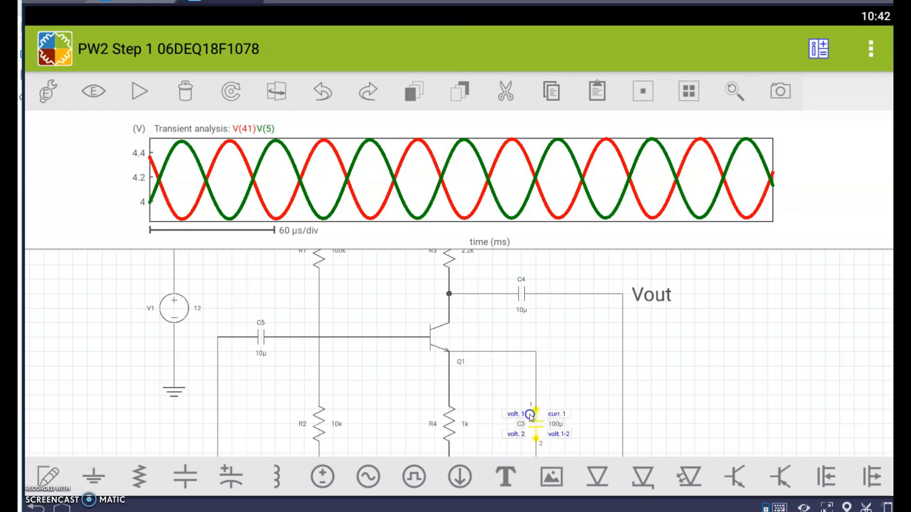
click(479, 354)
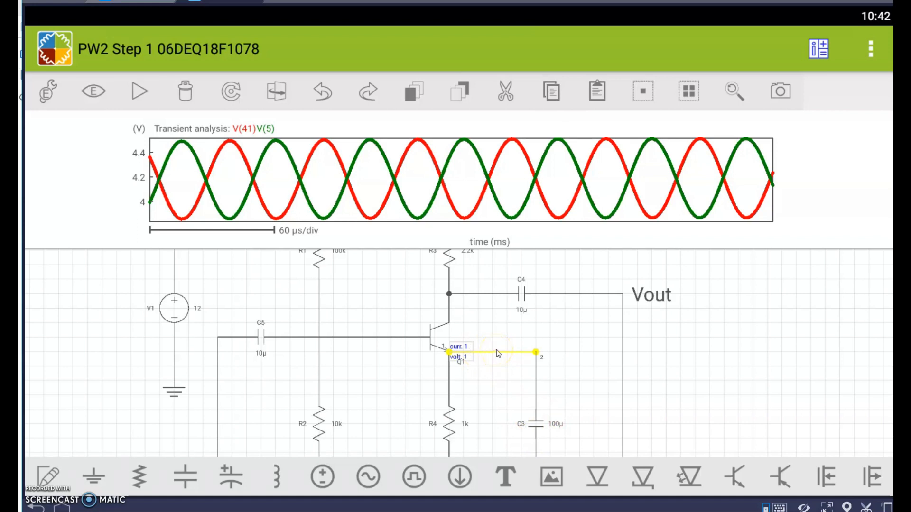
click(186, 97)
click(535, 376)
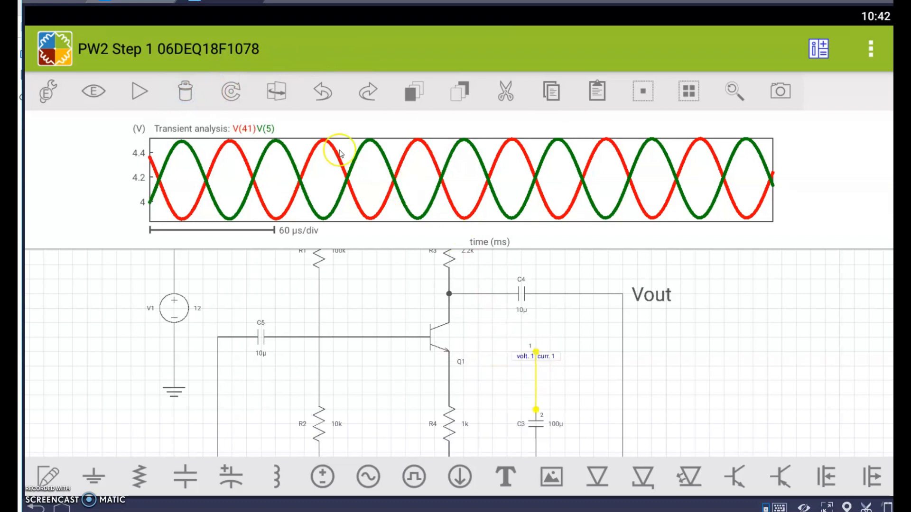
click(185, 94)
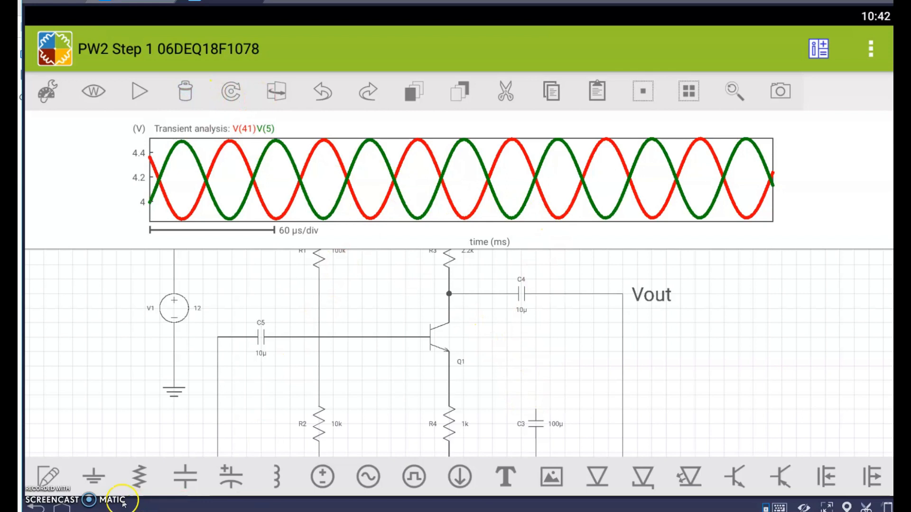
Step: Wire C3 to the middle of the line between Q1's emitter and R4, and run the simulation
click(56, 477)
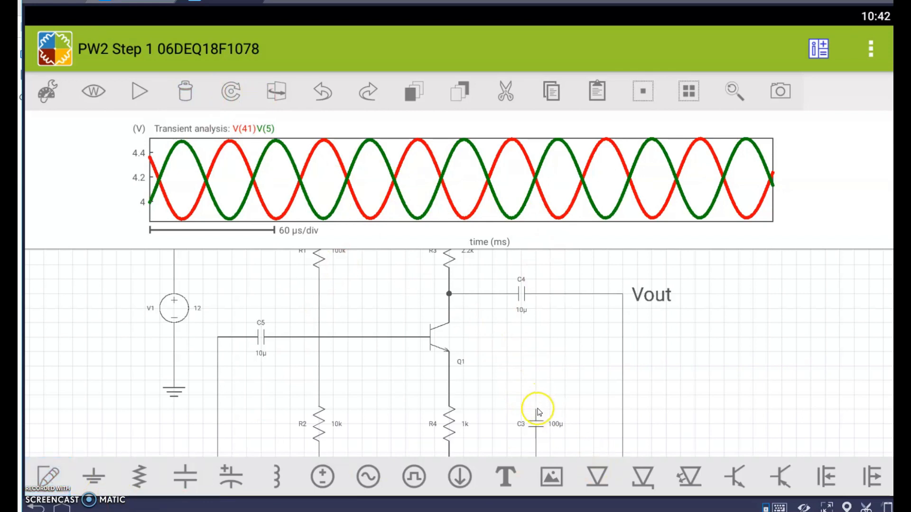
drag(536, 409, 536, 379)
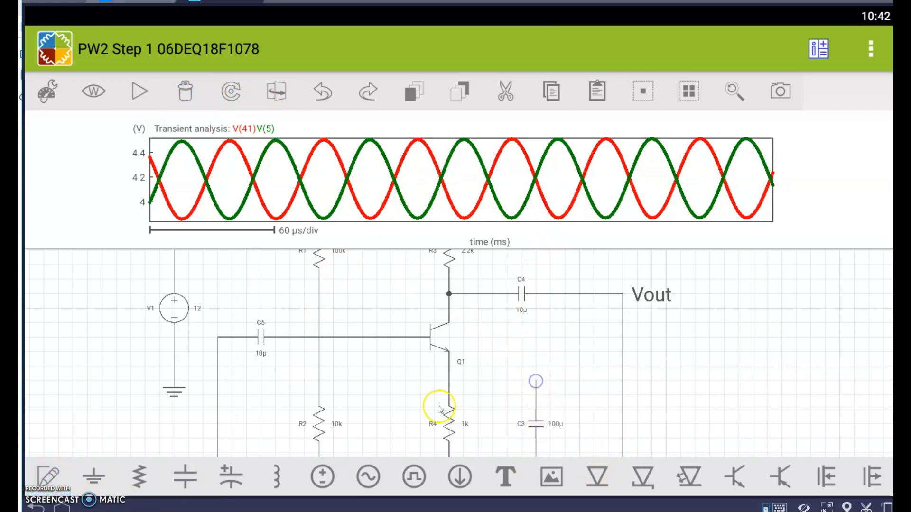
click(43, 477)
click(535, 379)
click(448, 381)
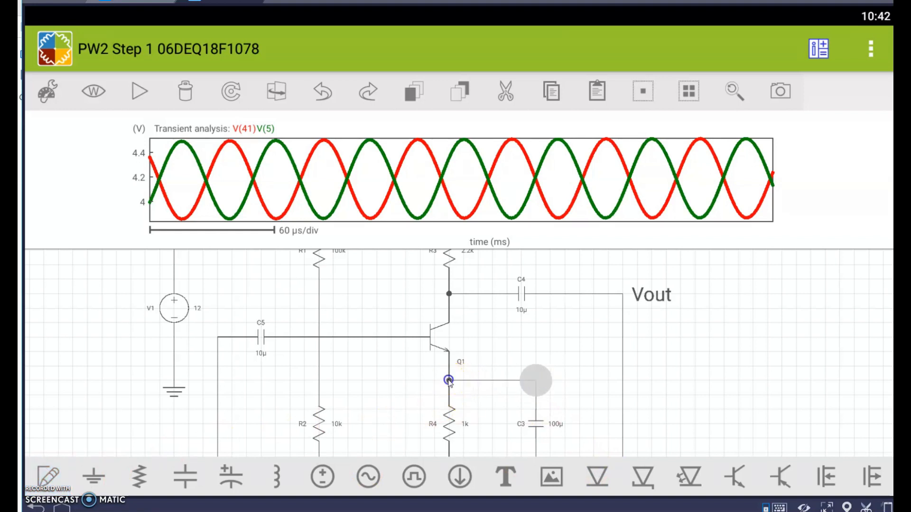
click(136, 95)
click(148, 131)
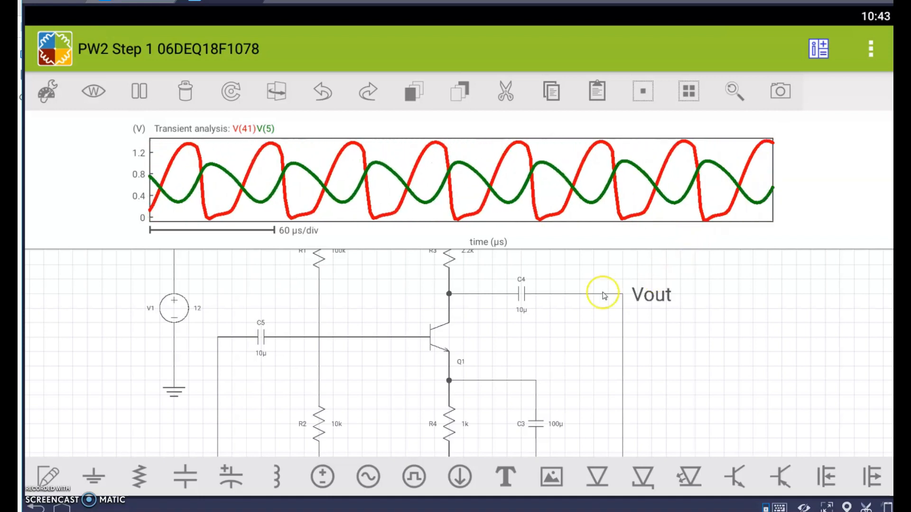
Step: Replace the horizontal wire from C3 with one connecting directly to Q1's emitter terminal, and rerun the simulation
click(459, 381)
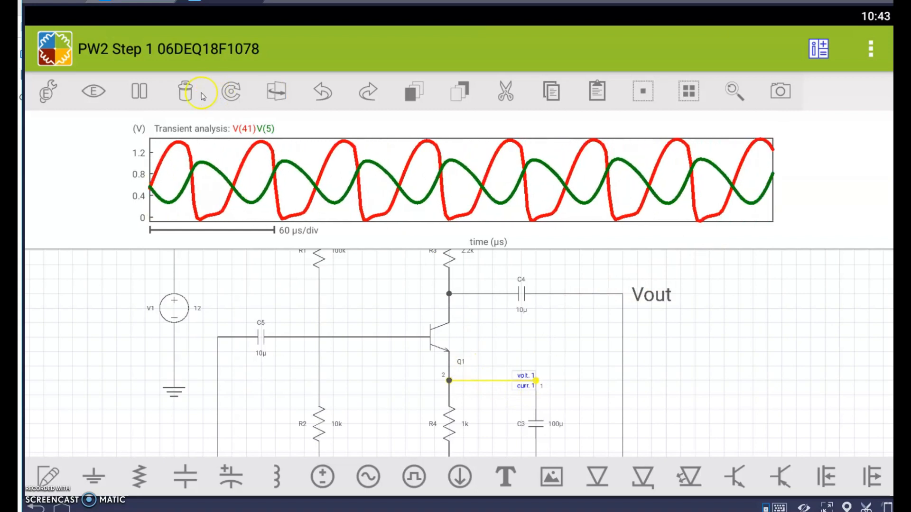
click(185, 91)
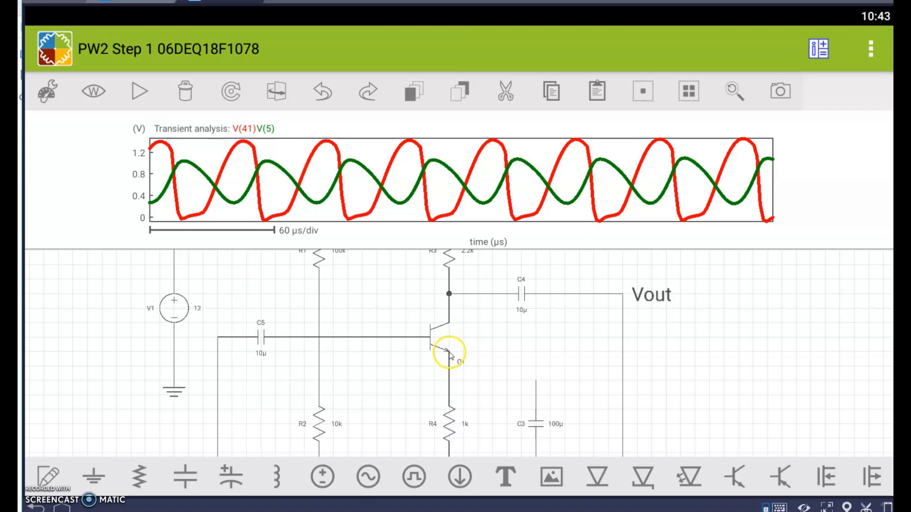
click(50, 476)
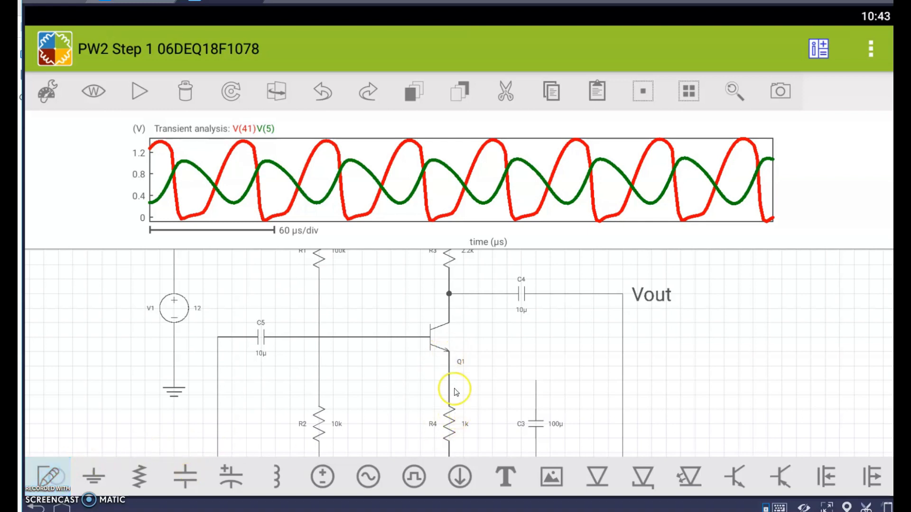
click(449, 351)
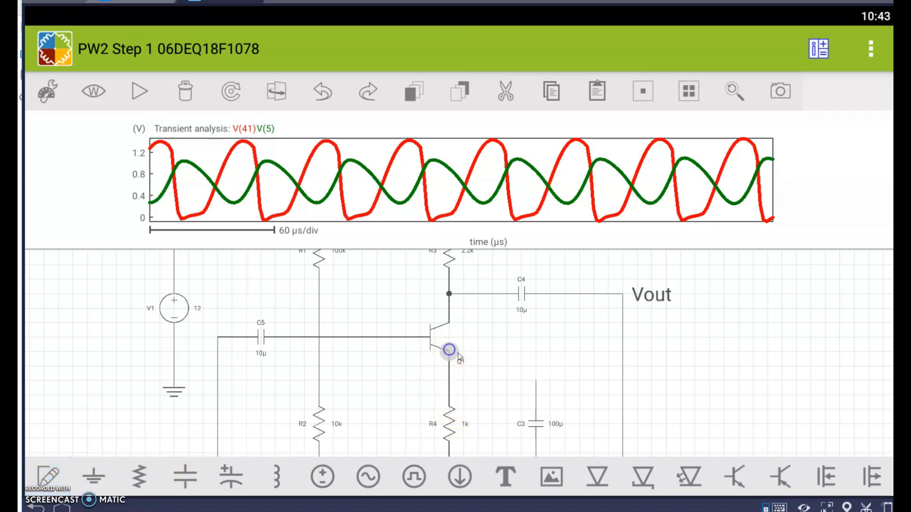
click(537, 382)
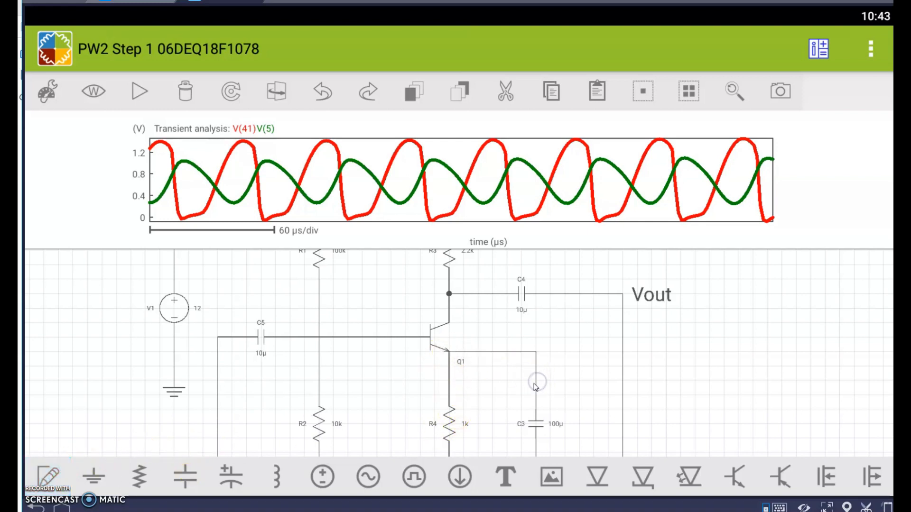
click(135, 90)
click(134, 129)
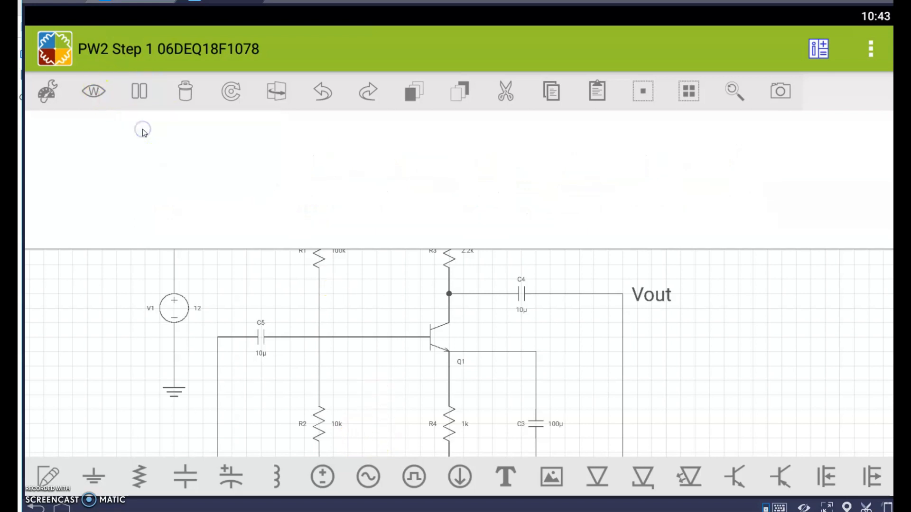